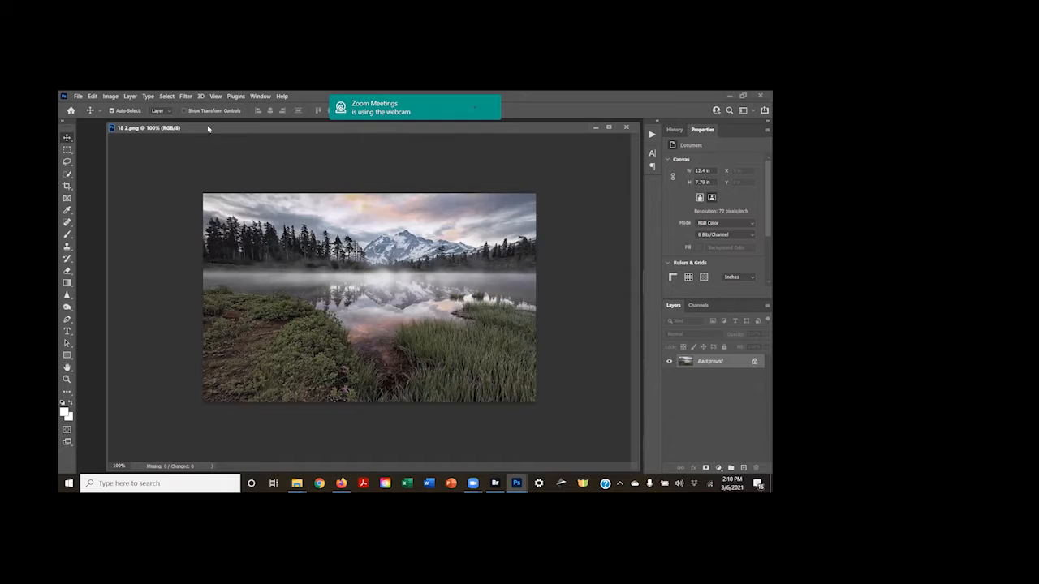
Open the lake photo in the Camera Raw Filter, collapse the Basic settings and bring up the profile browser.
{"action": "left_click", "coordinate": [187, 97]}
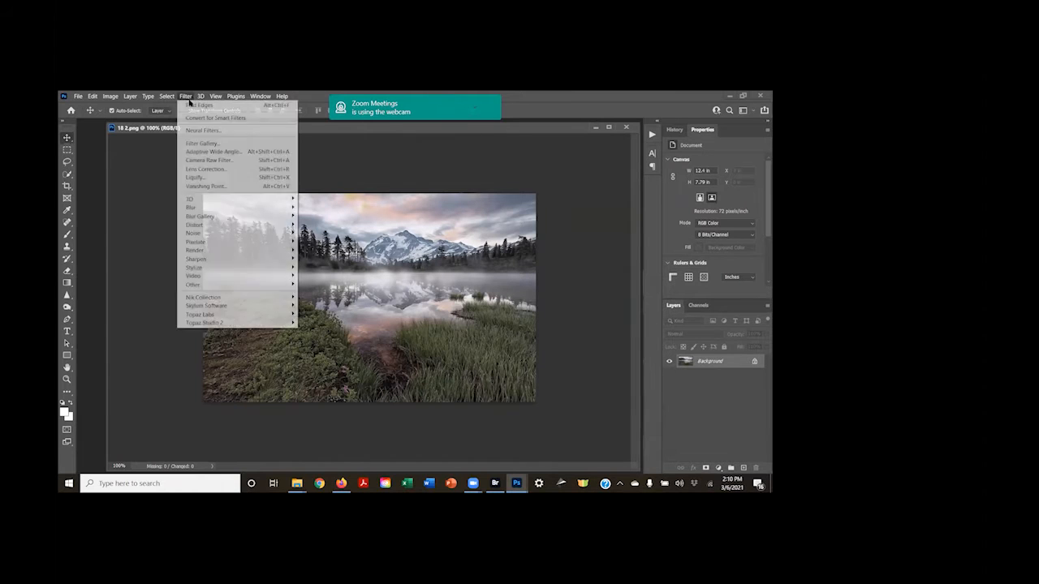
{"action": "left_click", "coordinate": [205, 161]}
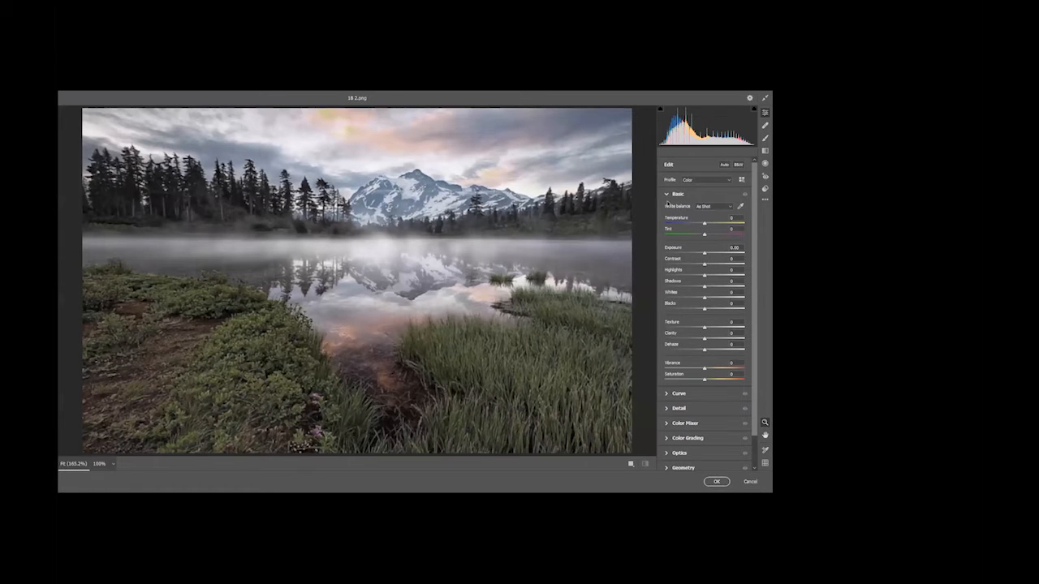
{"action": "left_click", "coordinate": [666, 195]}
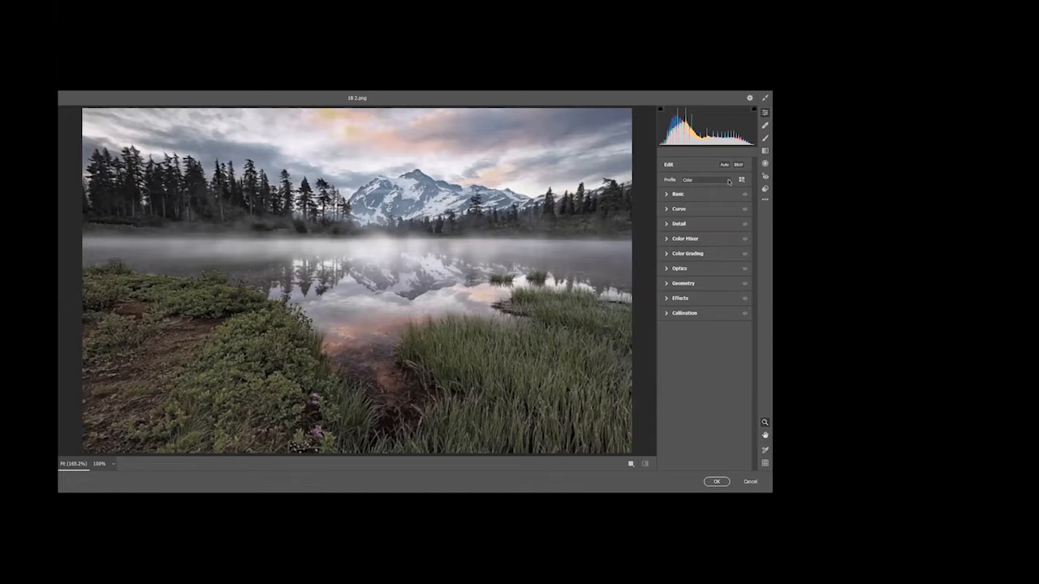
{"action": "left_click", "coordinate": [728, 180]}
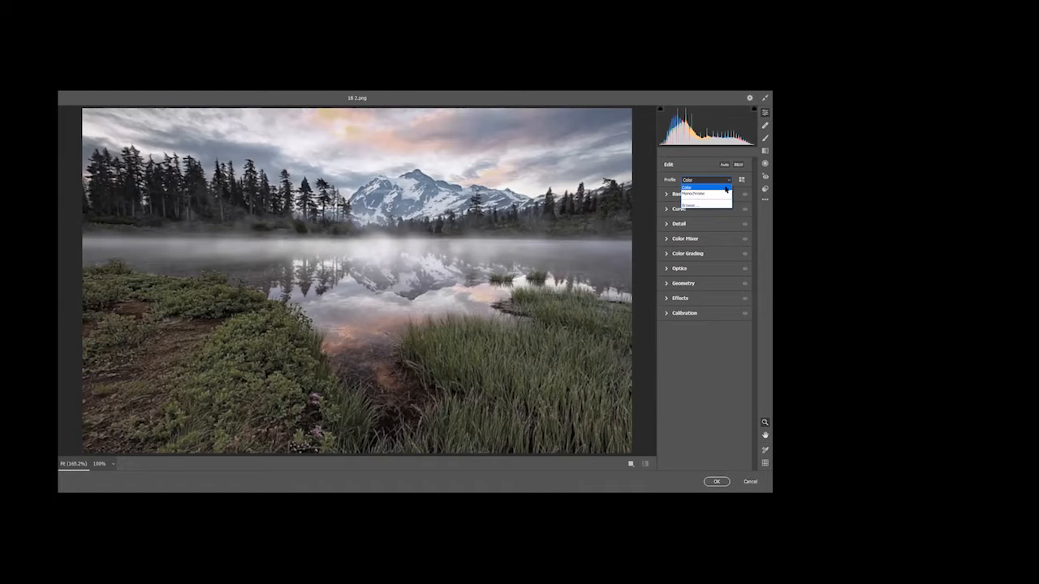
{"action": "left_click", "coordinate": [706, 207]}
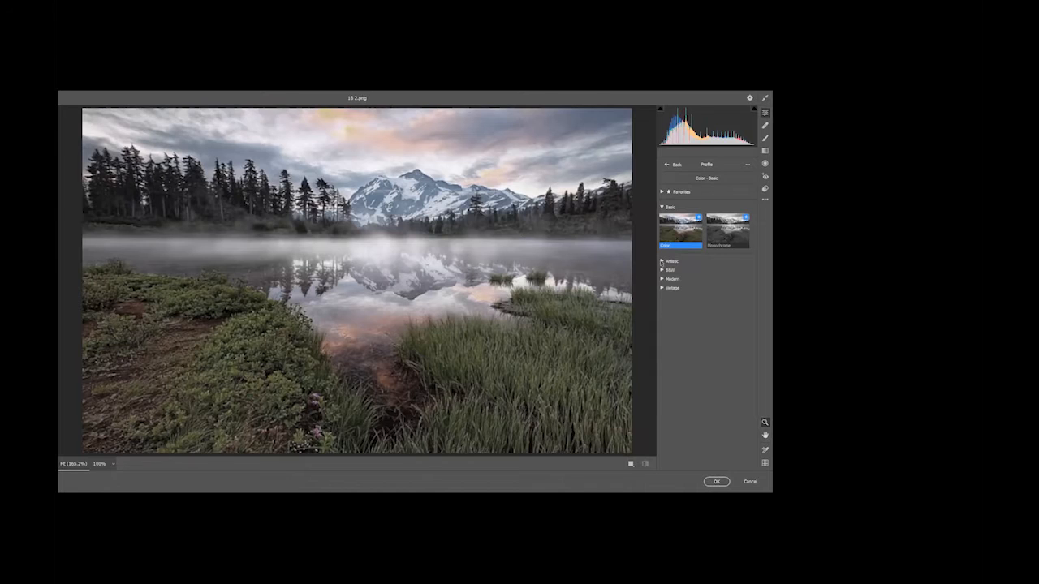
Preview the Artistic and Modern profile groups on the photo, collapsing each group after viewing it.
{"action": "left_click", "coordinate": [662, 261]}
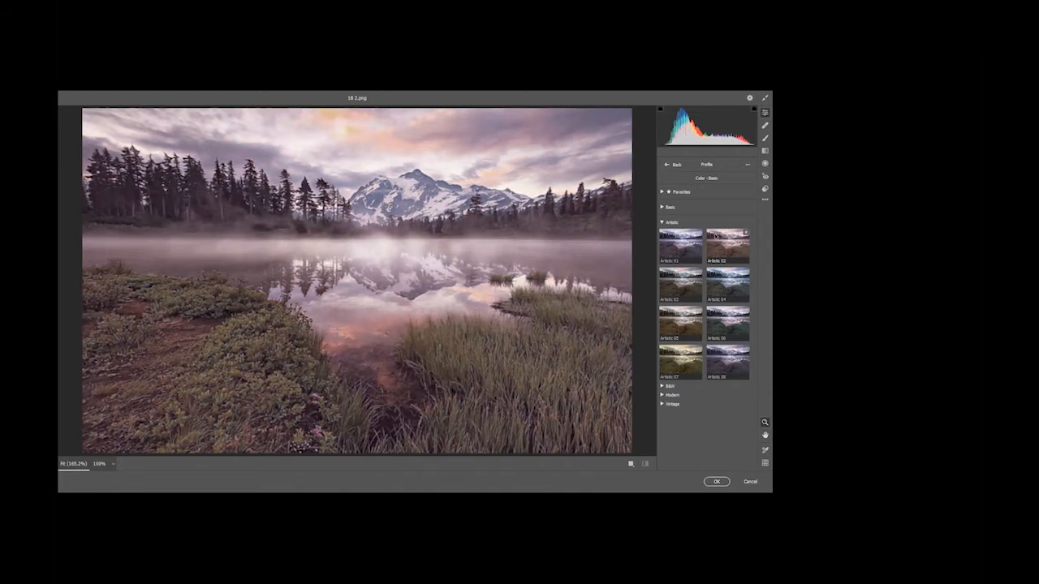
{"action": "left_click", "coordinate": [661, 222]}
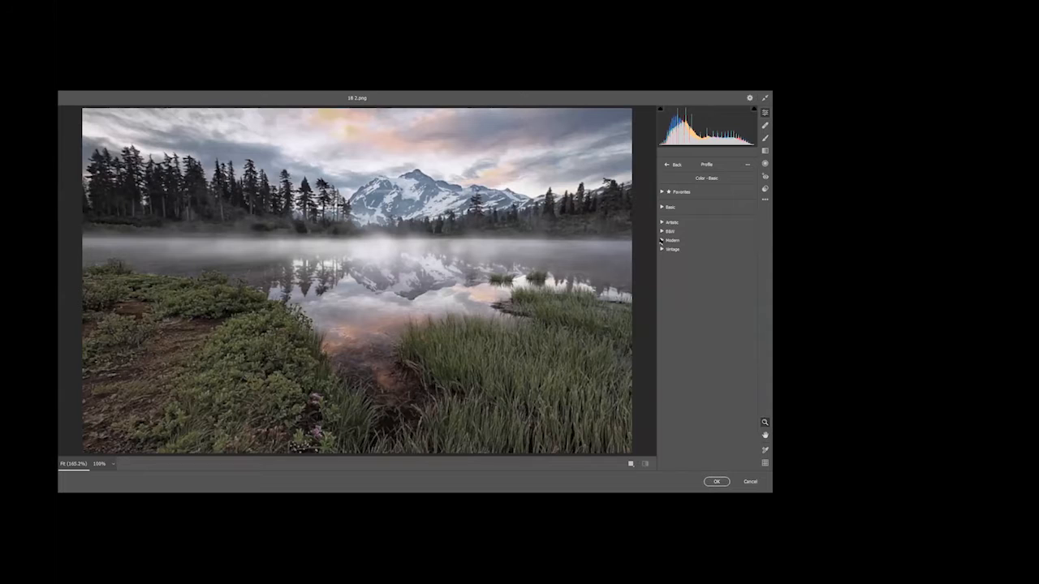
{"action": "left_click", "coordinate": [661, 240]}
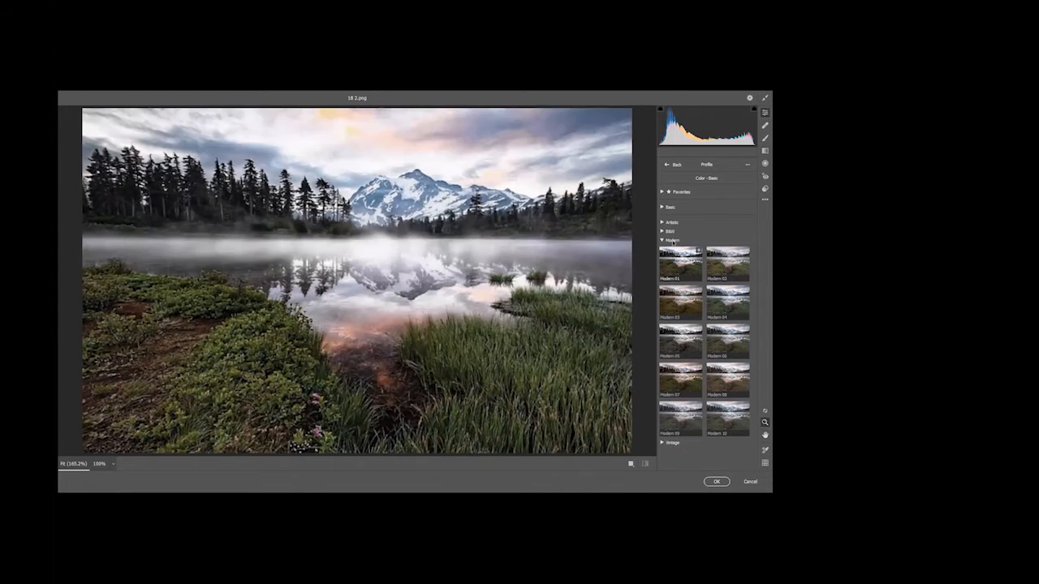
{"action": "left_click", "coordinate": [661, 241]}
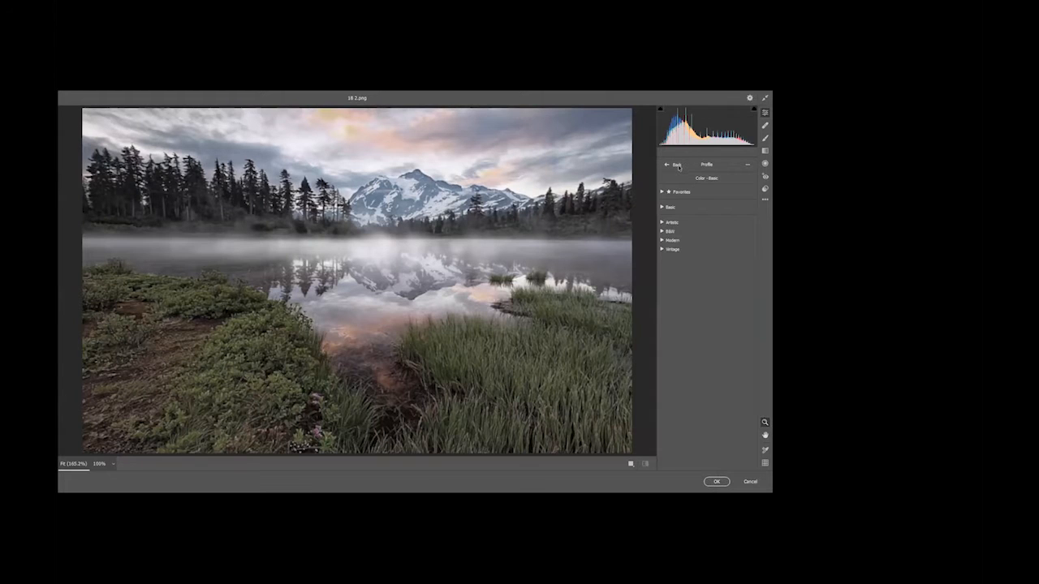
{"action": "left_click", "coordinate": [661, 222]}
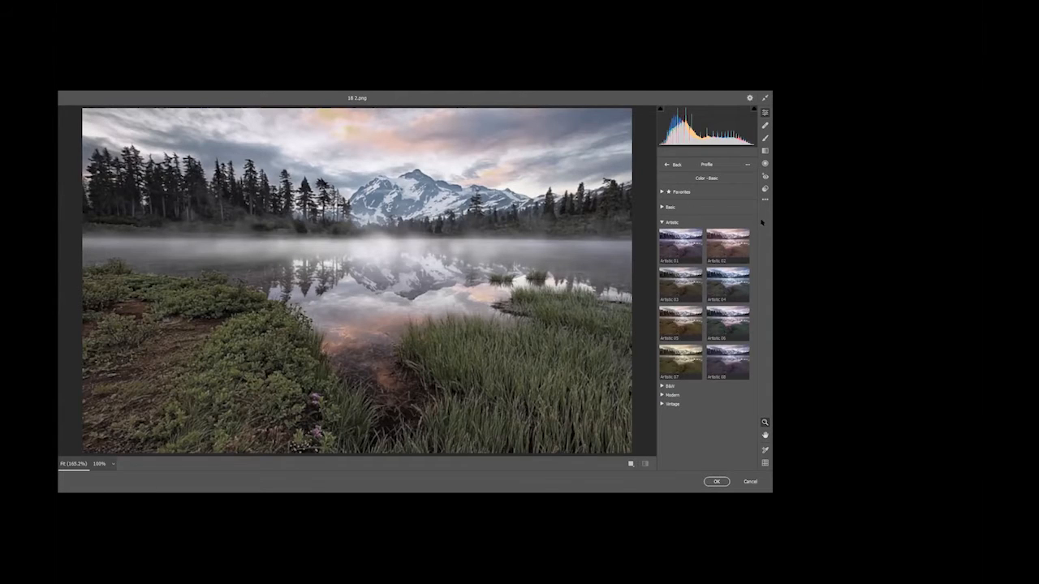
{"action": "left_click", "coordinate": [660, 223]}
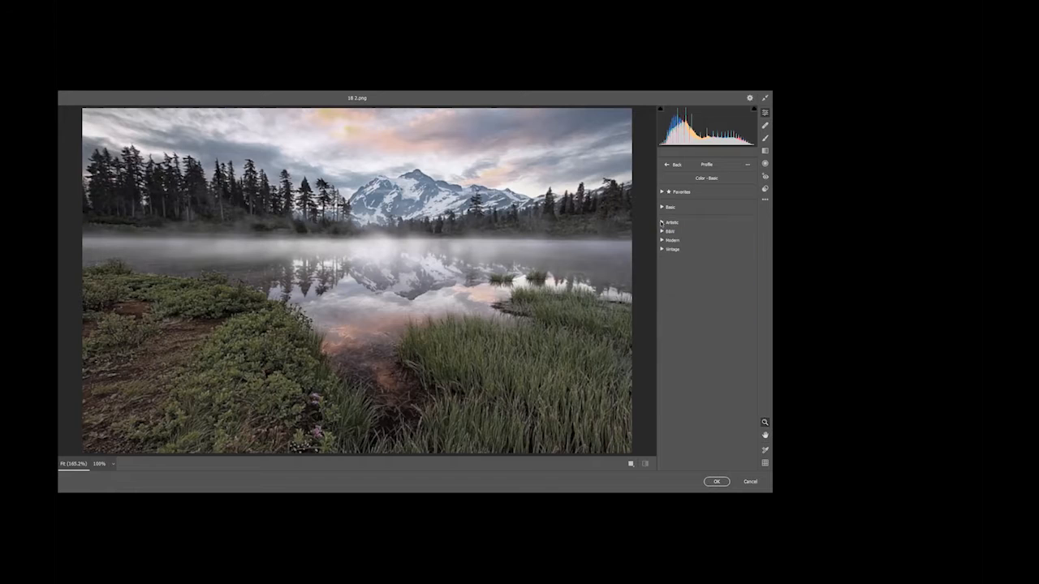
Apply the B&W 08 profile to the photo and return to the edit settings.
{"action": "left_click", "coordinate": [662, 231]}
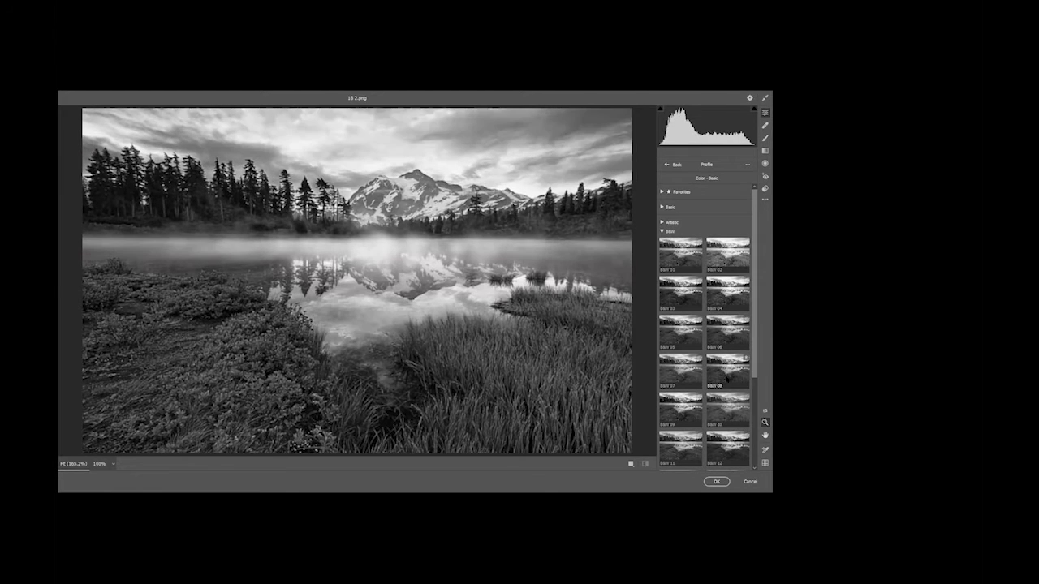
{"action": "left_click", "coordinate": [724, 374]}
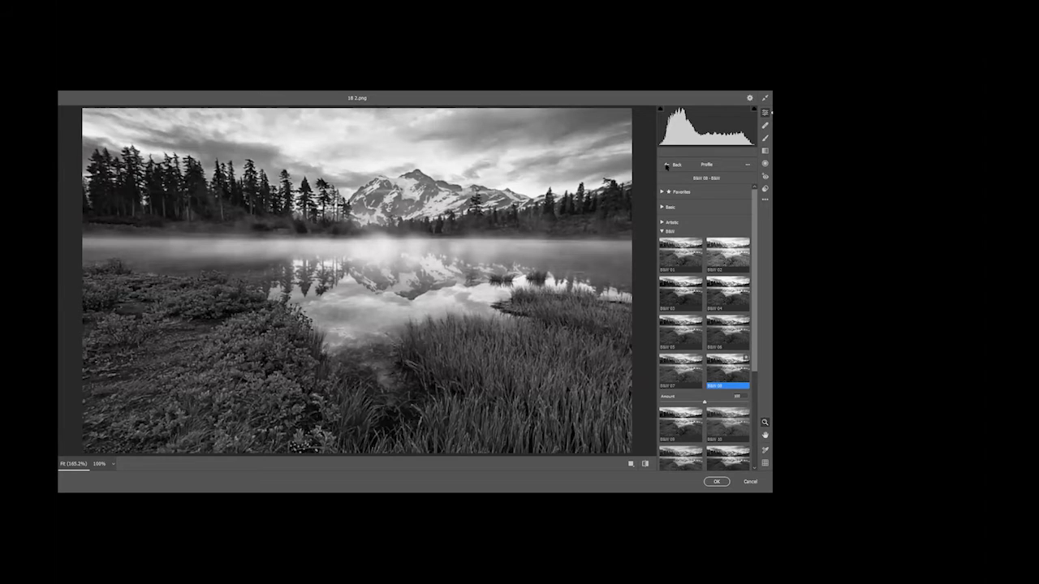
{"action": "left_click", "coordinate": [666, 165]}
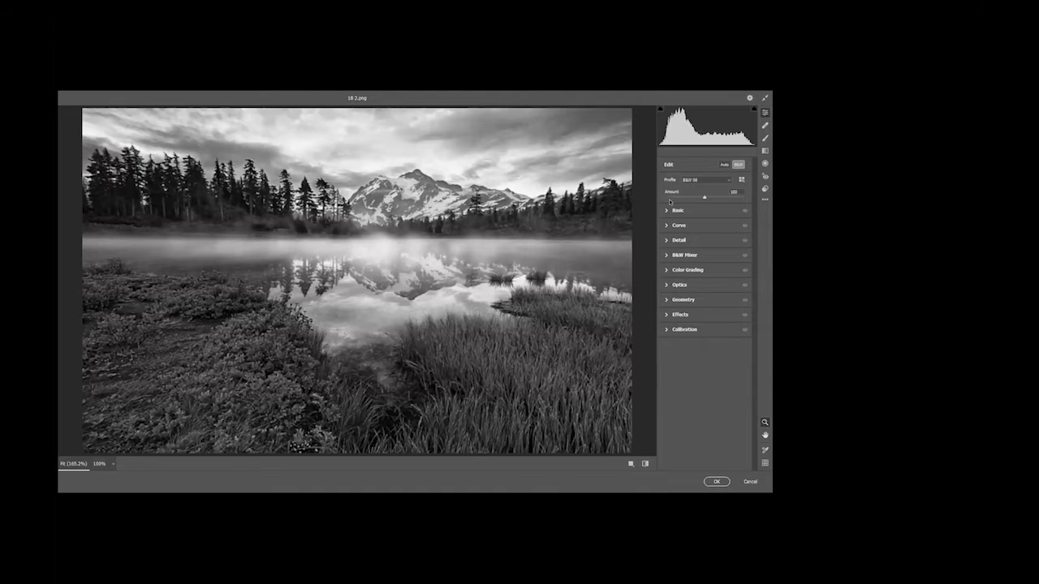
In the Basic adjustments, raise Shadows to about +43 and lower Highlights to about -48.
{"action": "left_click", "coordinate": [666, 211]}
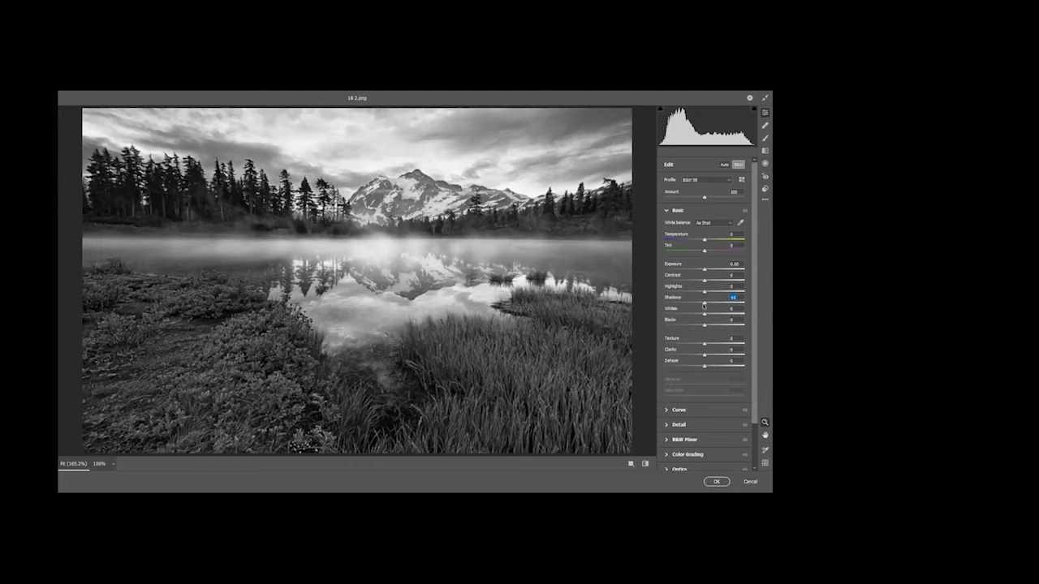
{"action": "left_click_drag", "start_coordinate": [703, 305], "coordinate": [722, 302]}
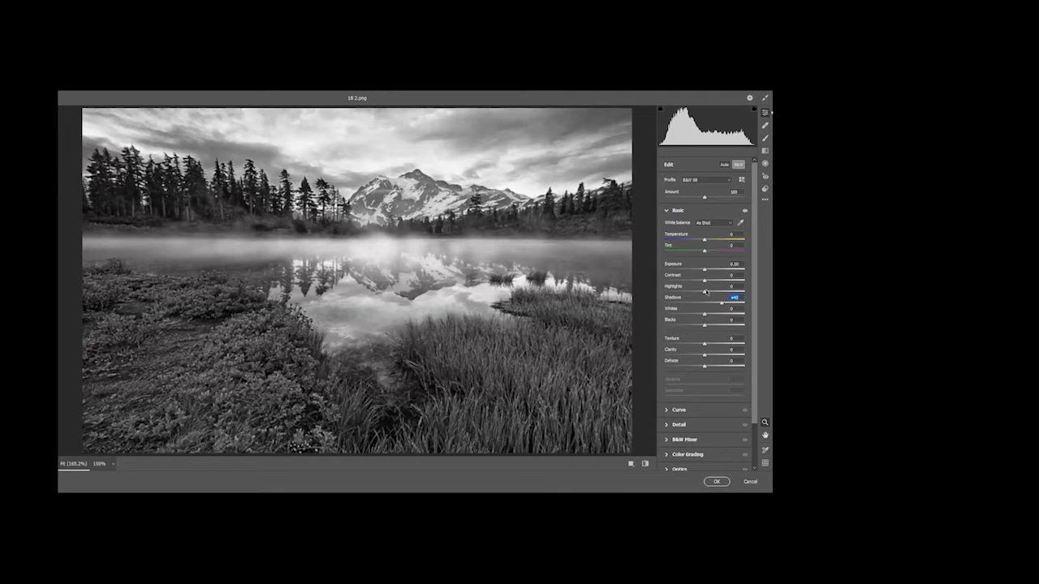
{"action": "left_click_drag", "start_coordinate": [704, 292], "coordinate": [685, 290]}
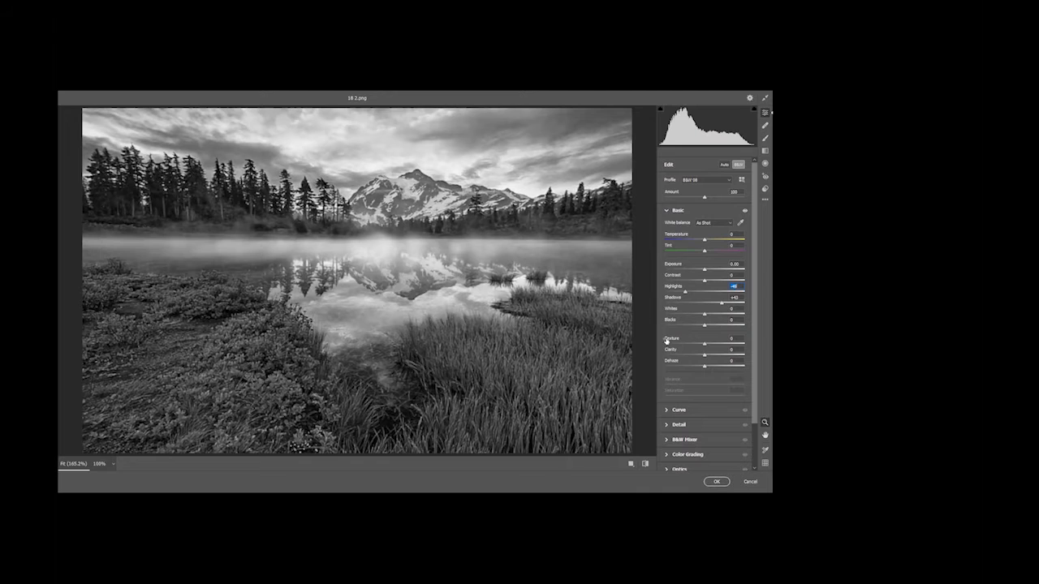
Add a vignette of about -32 with a feather of about 61, and apply the Camera Raw Filter.
{"action": "scroll", "coordinate": [674, 420], "scroll_direction": "down", "scroll_amount": 2}
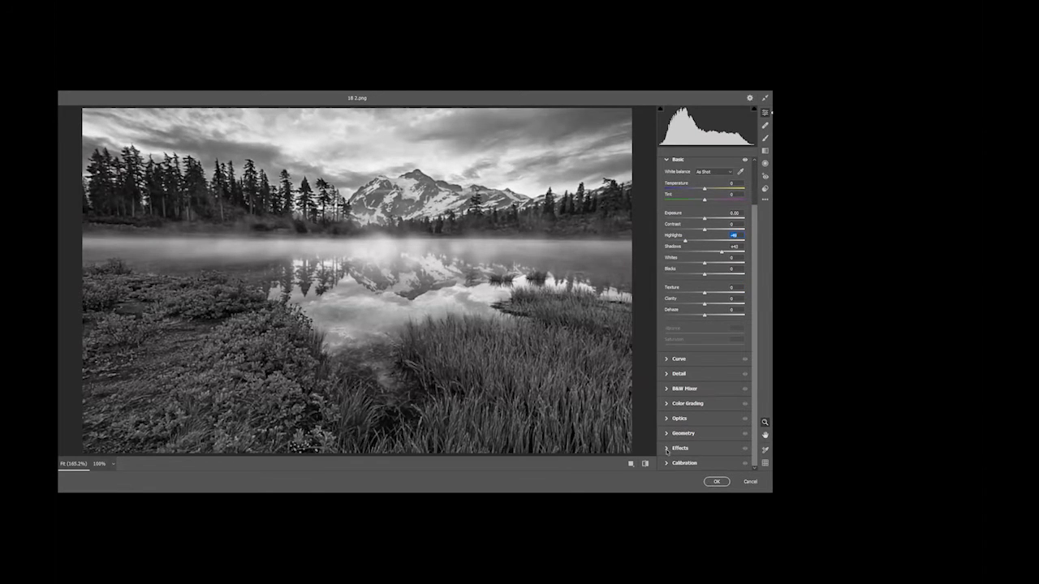
{"action": "left_click", "coordinate": [666, 448]}
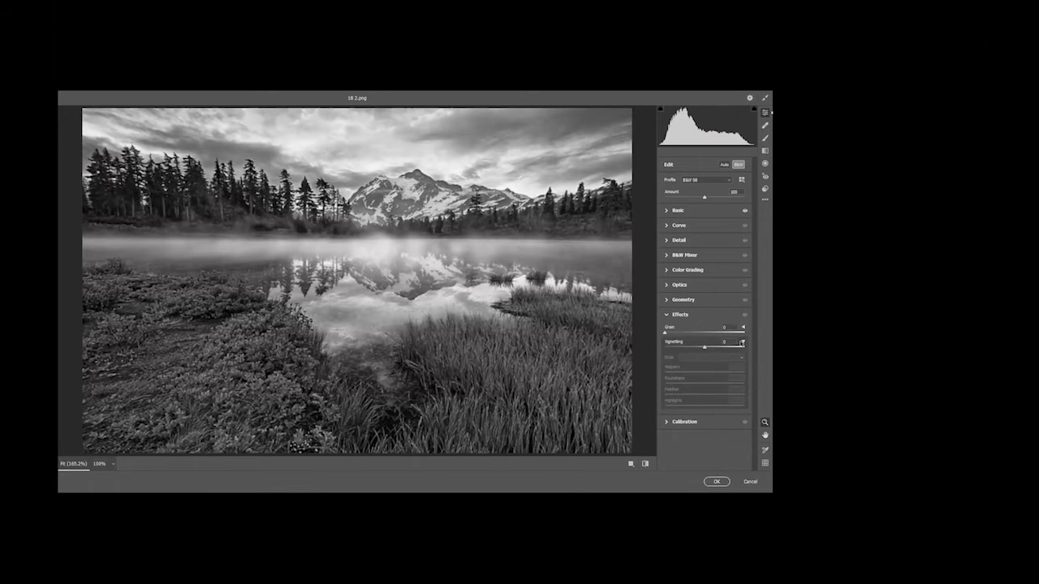
{"action": "left_click", "coordinate": [742, 342]}
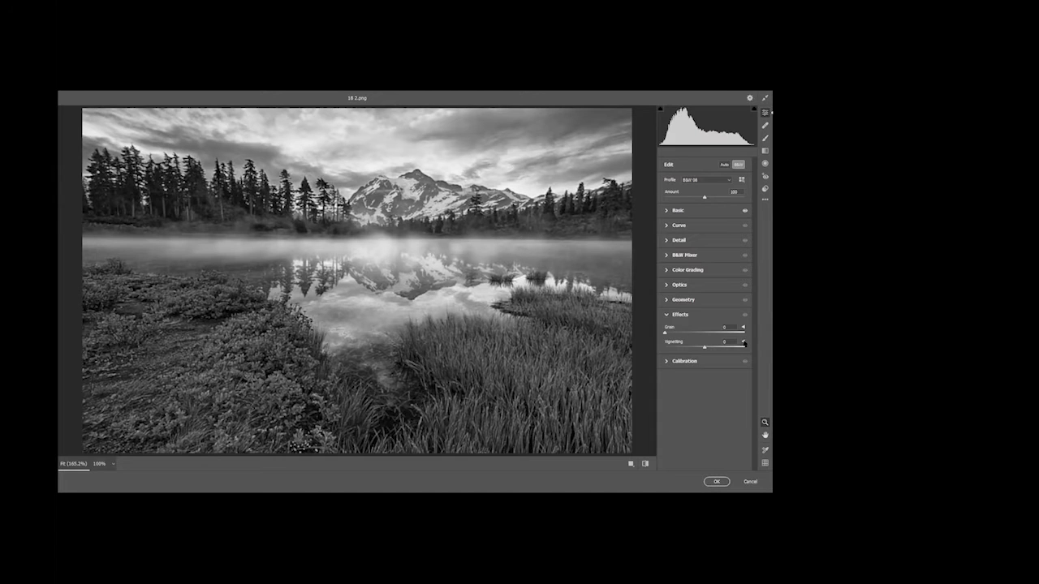
{"action": "left_click", "coordinate": [743, 342]}
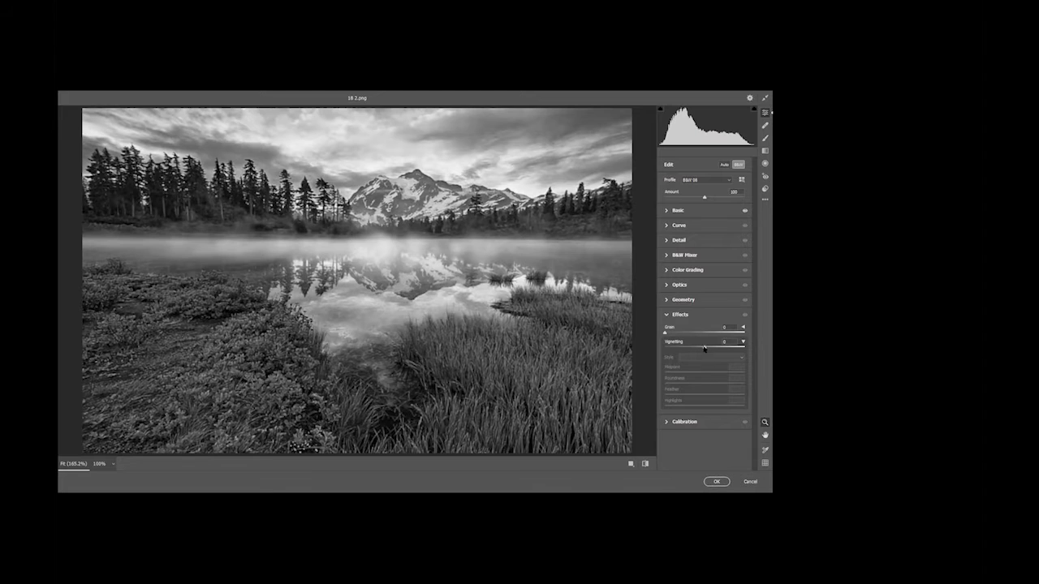
{"action": "left_click_drag", "start_coordinate": [705, 349], "coordinate": [694, 349]}
{"action": "left_click_drag", "start_coordinate": [704, 397], "coordinate": [714, 392]}
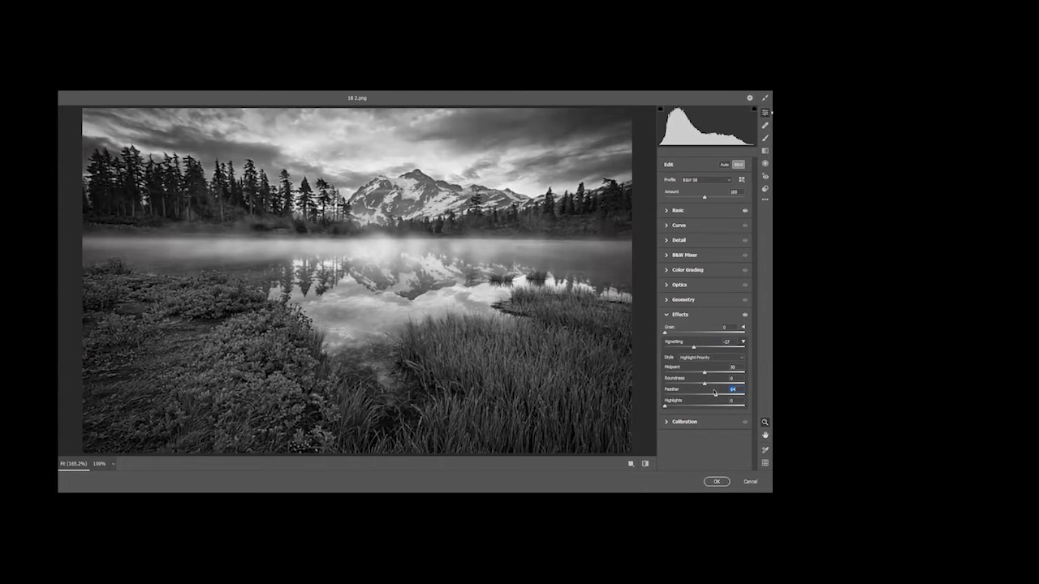
{"action": "left_click", "coordinate": [692, 348]}
{"action": "left_click_drag", "start_coordinate": [692, 348], "coordinate": [692, 348]}
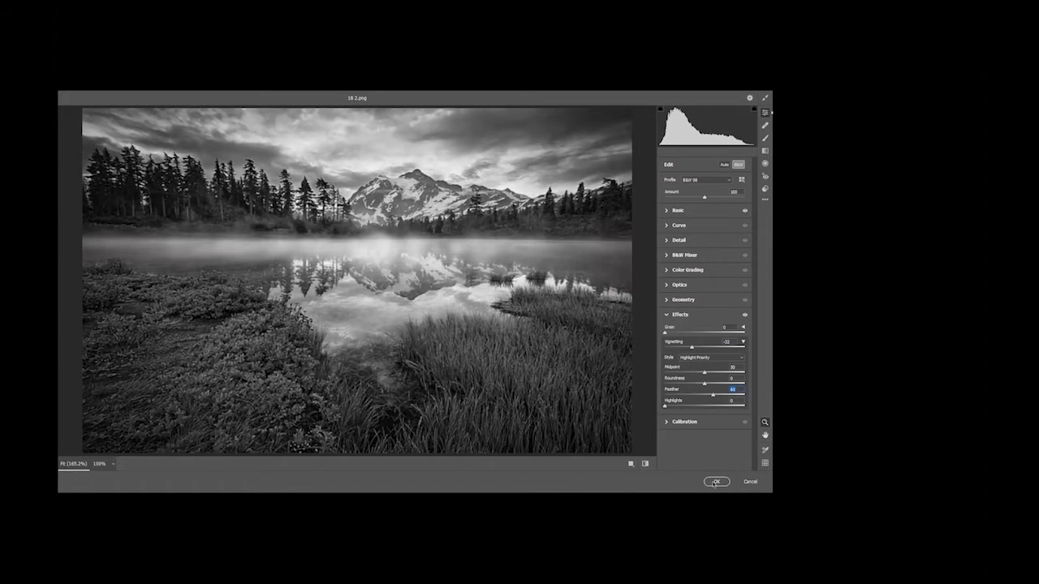
{"action": "left_click", "coordinate": [715, 482]}
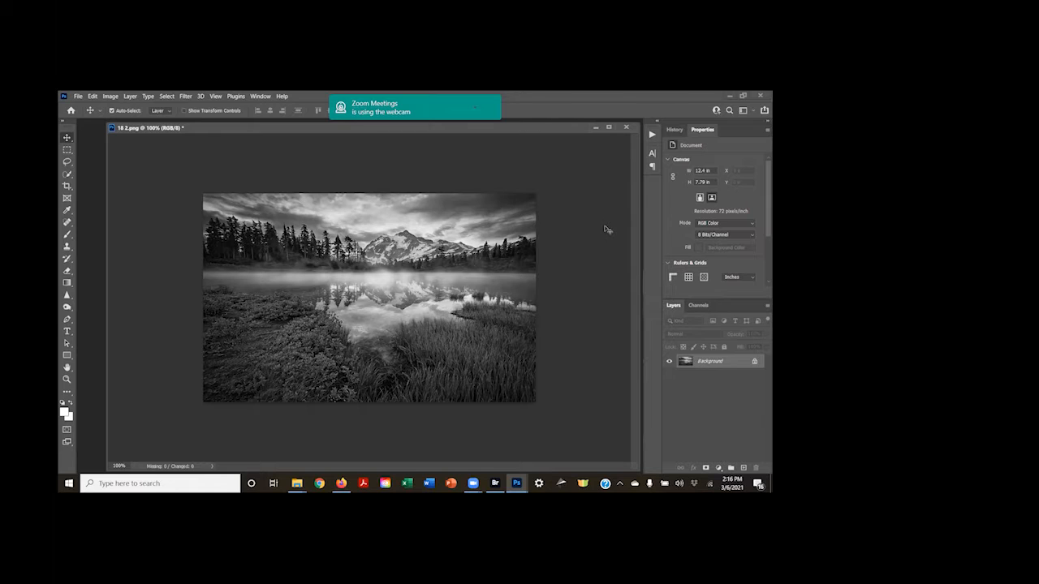
Compare the opened photo with its Camera Raw Filter state in the history.
{"action": "left_click", "coordinate": [679, 133]}
{"action": "left_click", "coordinate": [675, 132]}
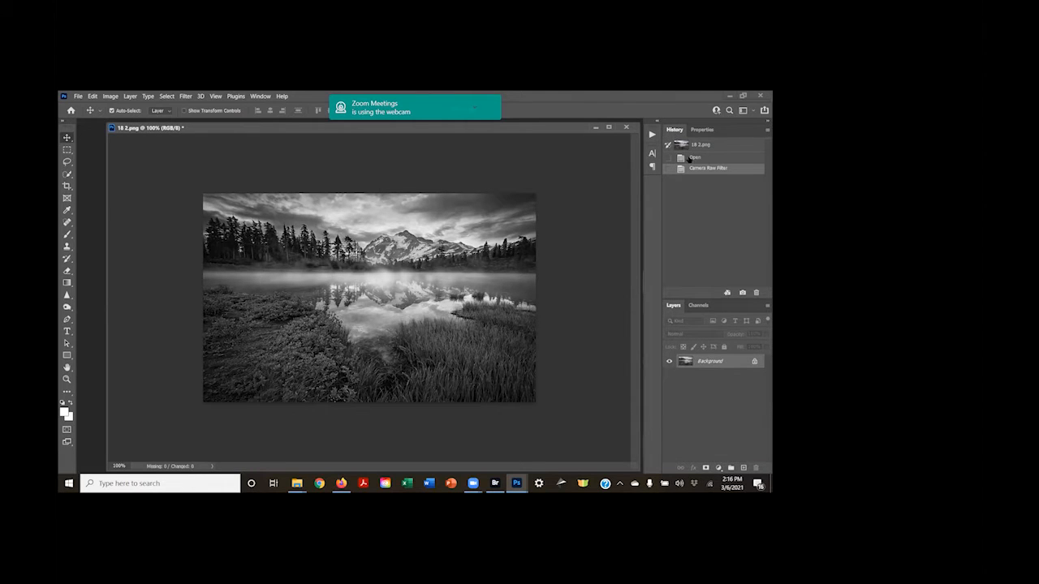
{"action": "left_click", "coordinate": [688, 158]}
{"action": "left_click", "coordinate": [700, 170]}
Darken the sky along the photo's upper edge with the Burn tool, using the Midtones range and 10% exposure.
{"action": "left_click", "coordinate": [67, 307]}
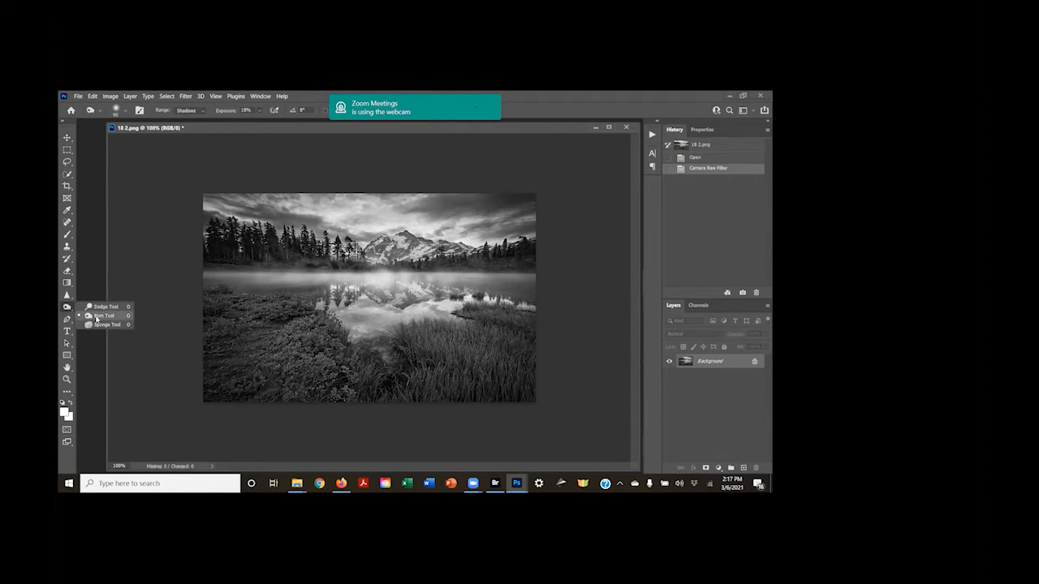
{"action": "left_click", "coordinate": [97, 315]}
{"action": "left_click", "coordinate": [186, 111]}
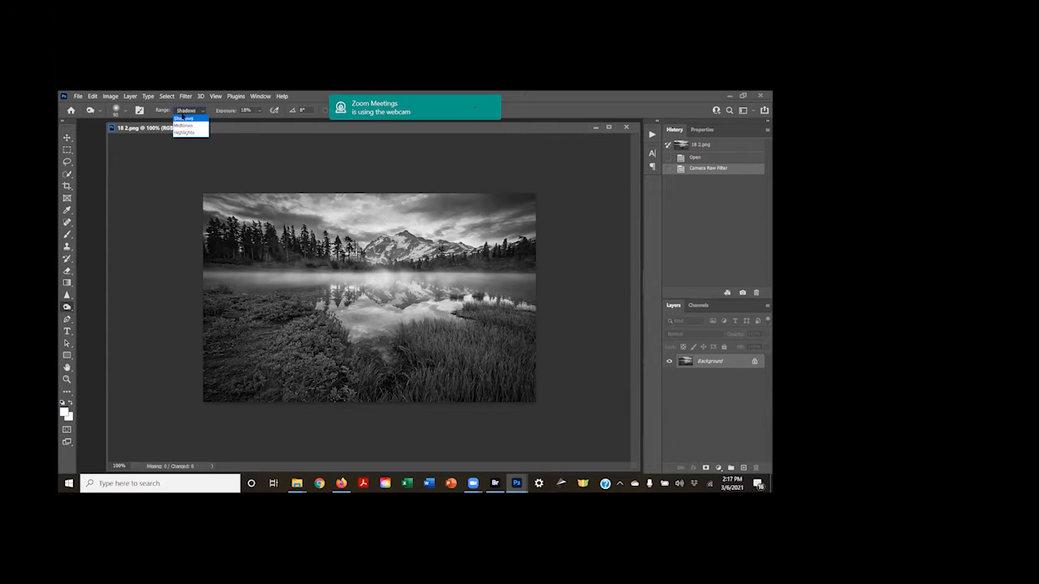
{"action": "left_click", "coordinate": [186, 126]}
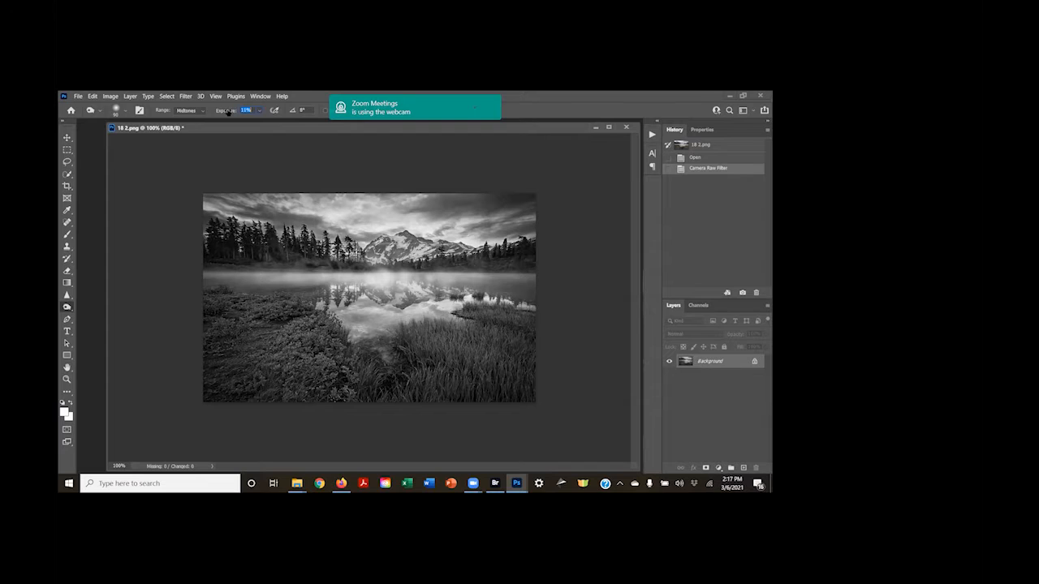
{"action": "left_click_drag", "start_coordinate": [228, 113], "coordinate": [227, 113]}
{"action": "mouse_move", "coordinate": [217, 203]}
{"action": "left_mouse_down"}
{"action": "mouse_move", "coordinate": [516, 213]}
{"action": "mouse_move", "coordinate": [339, 221]}
{"action": "mouse_move", "coordinate": [361, 224]}
{"action": "mouse_move", "coordinate": [302, 211]}
{"action": "mouse_move", "coordinate": [418, 221]}
{"action": "mouse_move", "coordinate": [292, 206]}
{"action": "mouse_move", "coordinate": [369, 207]}
{"action": "mouse_move", "coordinate": [413, 195]}
{"action": "mouse_move", "coordinate": [292, 195]}
{"action": "mouse_move", "coordinate": [340, 205]}
{"action": "left_mouse_up"}
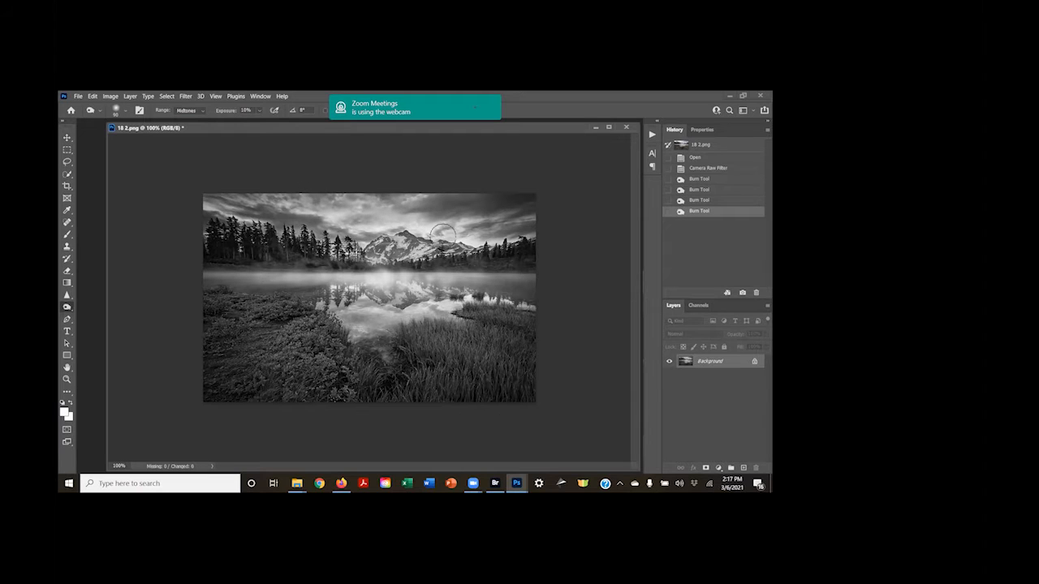
{"action": "mouse_move", "coordinate": [279, 198]}
{"action": "left_mouse_down"}
{"action": "mouse_move", "coordinate": [235, 185]}
{"action": "mouse_move", "coordinate": [360, 200]}
{"action": "mouse_move", "coordinate": [397, 192]}
{"action": "mouse_move", "coordinate": [274, 218]}
{"action": "mouse_move", "coordinate": [389, 212]}
{"action": "mouse_move", "coordinate": [355, 213]}
{"action": "mouse_move", "coordinate": [480, 168]}
{"action": "left_mouse_up"}
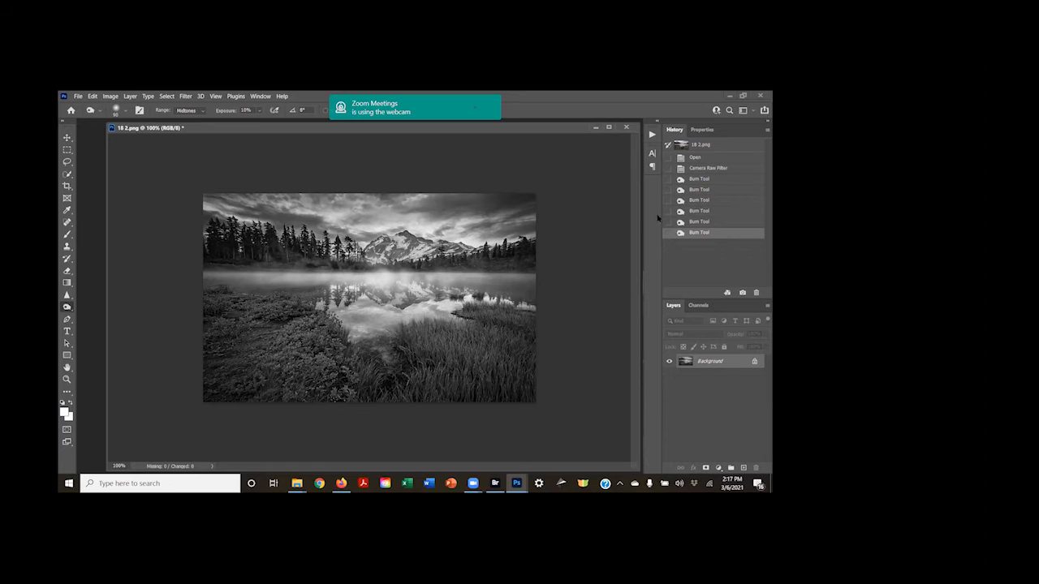
Compare the photo before and after the burn strokes through the history, ending on the last Burn Tool state.
{"action": "left_click", "coordinate": [716, 168]}
{"action": "left_click", "coordinate": [698, 232]}
{"action": "left_click", "coordinate": [700, 168]}
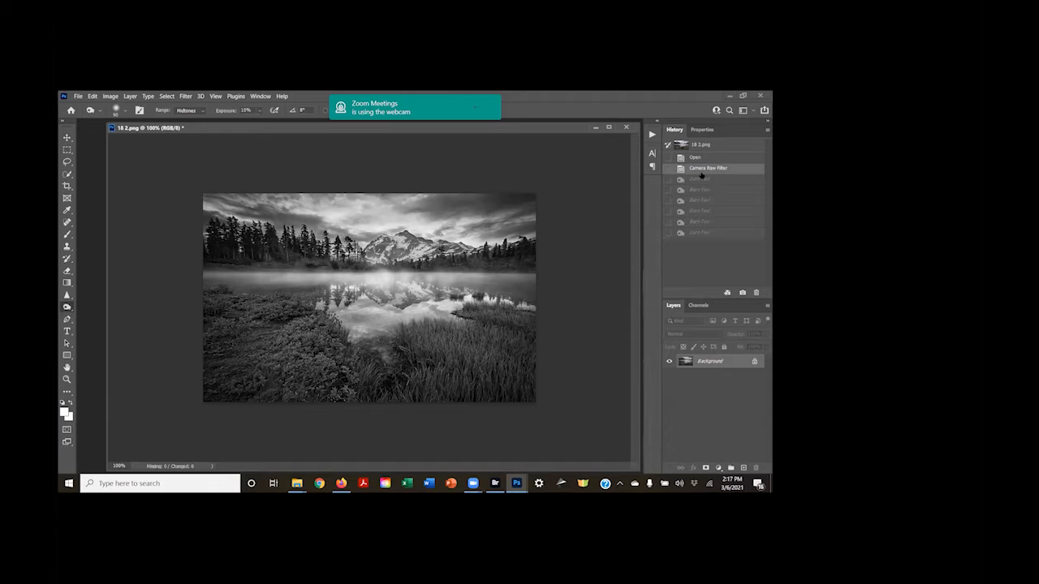
{"action": "left_click", "coordinate": [699, 233]}
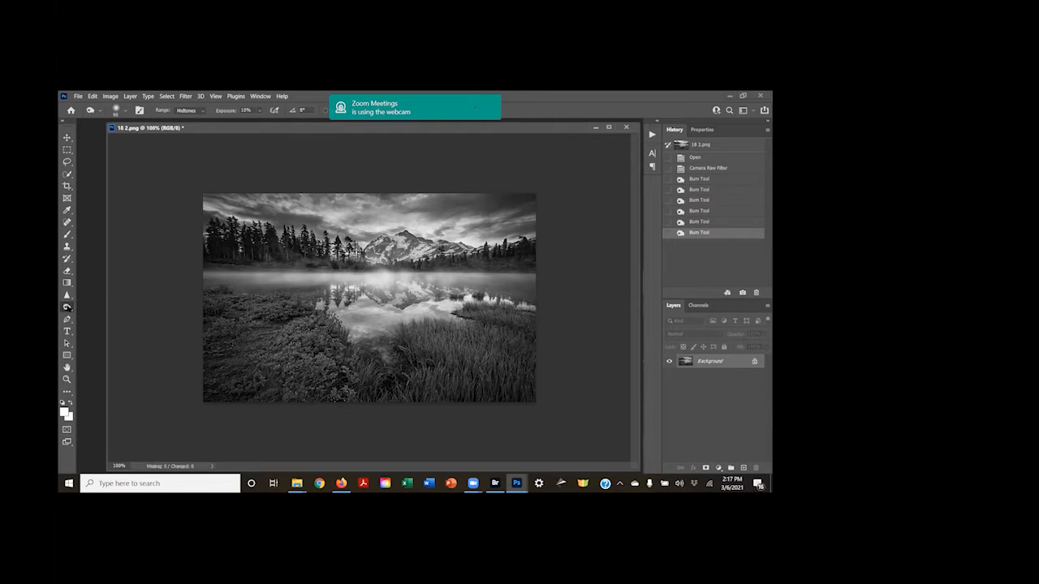
Lighten the tree line with the Dodge tool, using the Midtones range and 15% exposure, and compare with the last Burn Tool state in the history.
{"action": "right_click", "coordinate": [70, 312]}
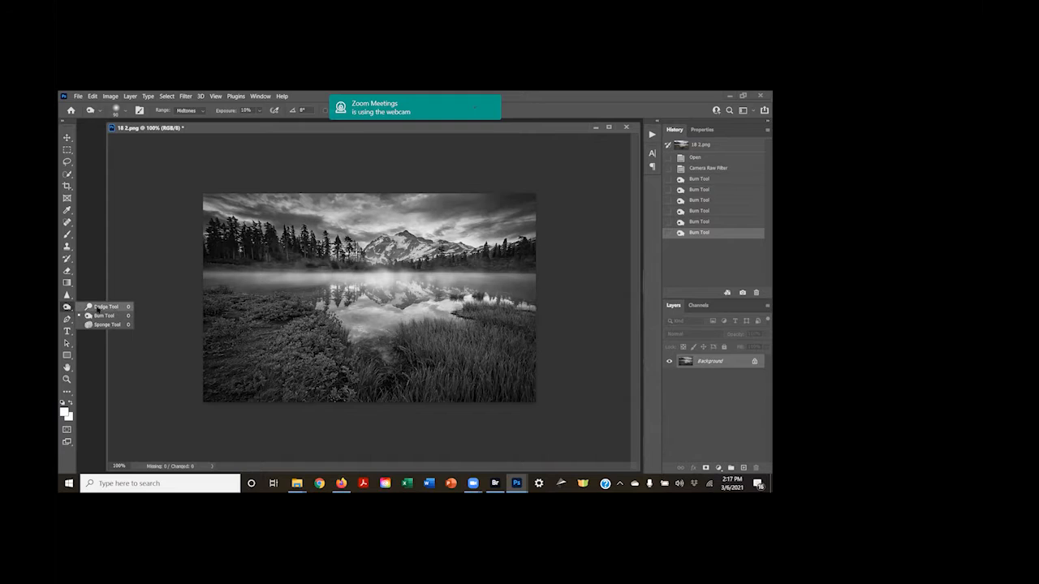
{"action": "left_click", "coordinate": [96, 308]}
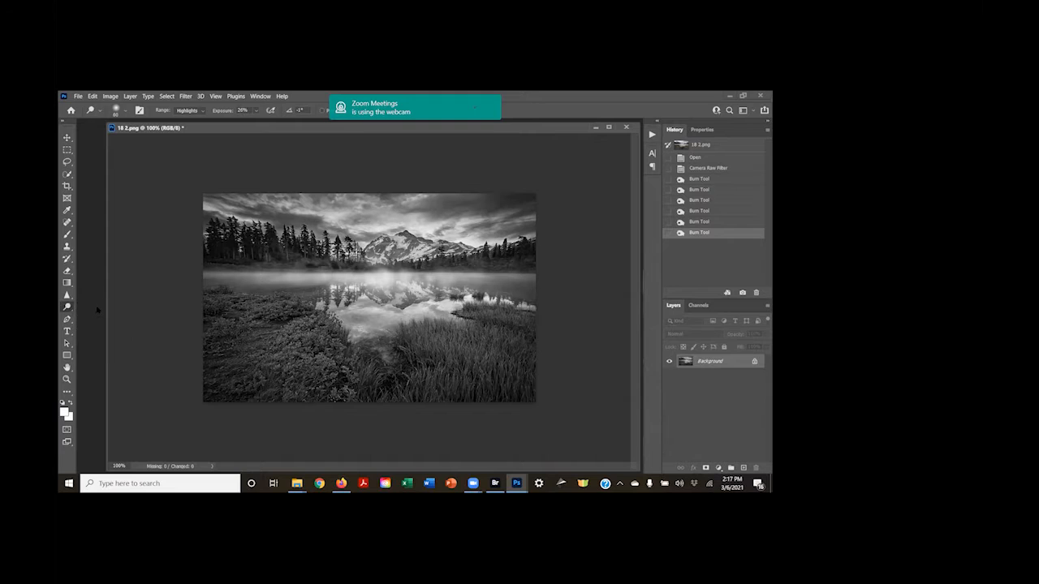
{"action": "left_click", "coordinate": [202, 114]}
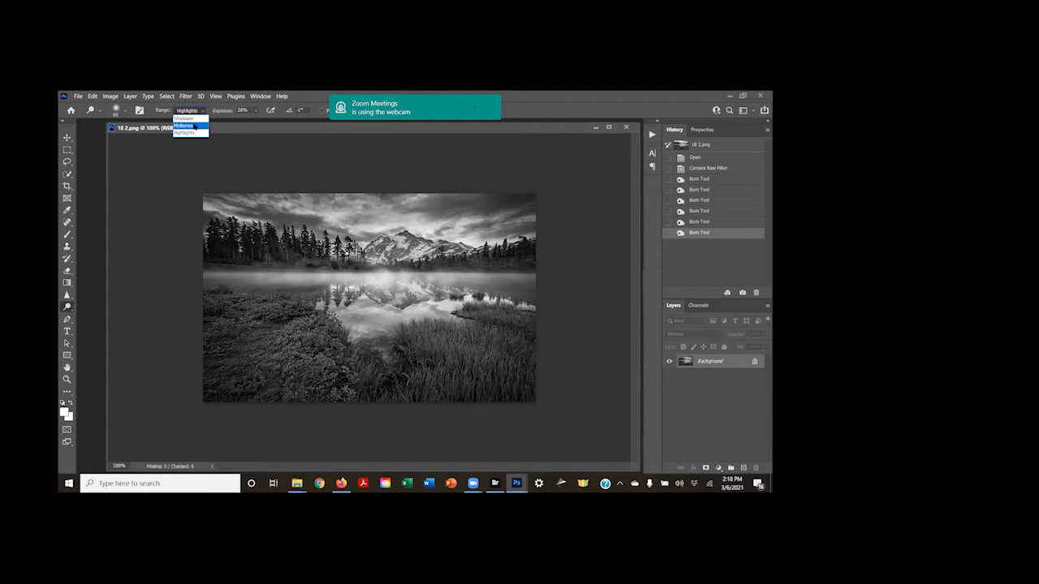
{"action": "left_click", "coordinate": [194, 124]}
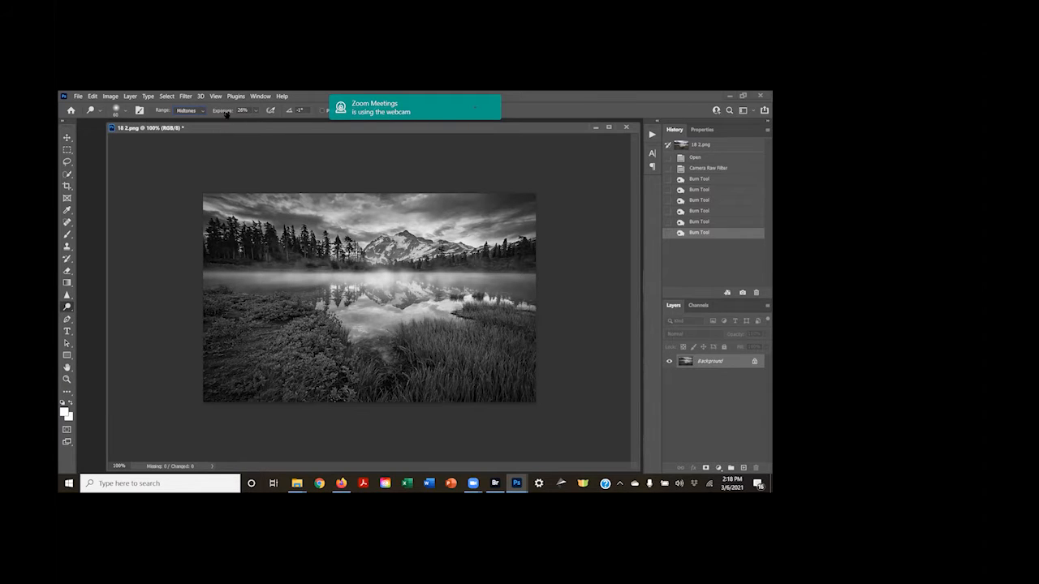
{"action": "left_click_drag", "start_coordinate": [227, 114], "coordinate": [220, 112]}
{"action": "left_click_drag", "start_coordinate": [209, 253], "coordinate": [214, 255]}
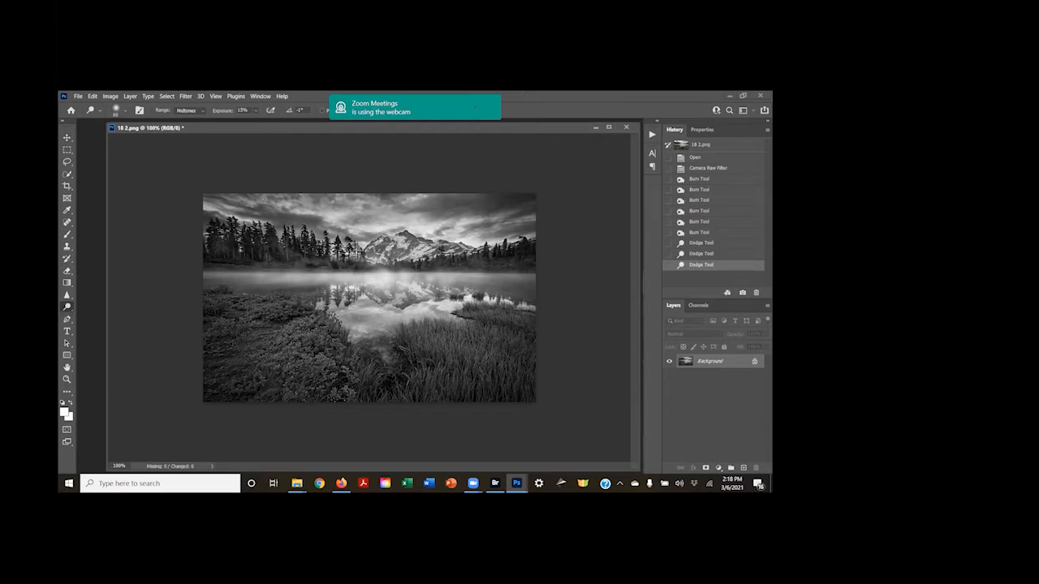
{"action": "left_click_drag", "start_coordinate": [555, 231], "coordinate": [552, 232]}
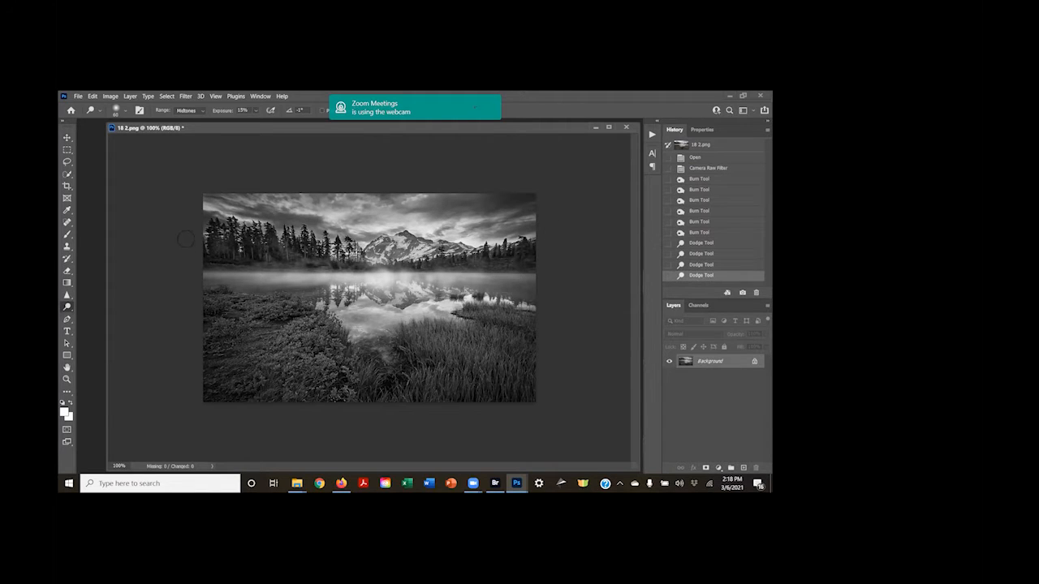
{"action": "left_click_drag", "start_coordinate": [237, 228], "coordinate": [206, 234]}
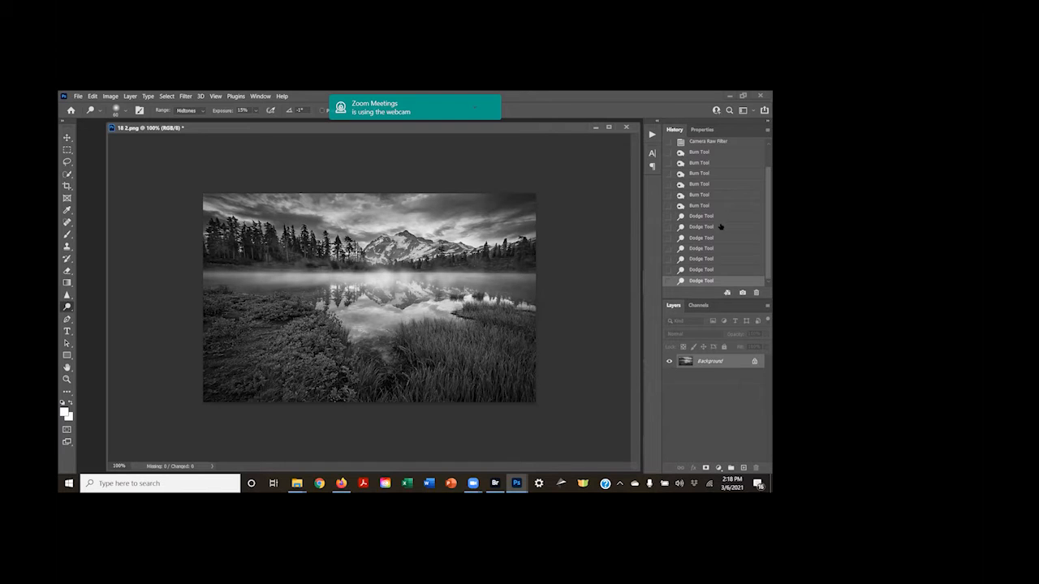
{"action": "left_click", "coordinate": [699, 206]}
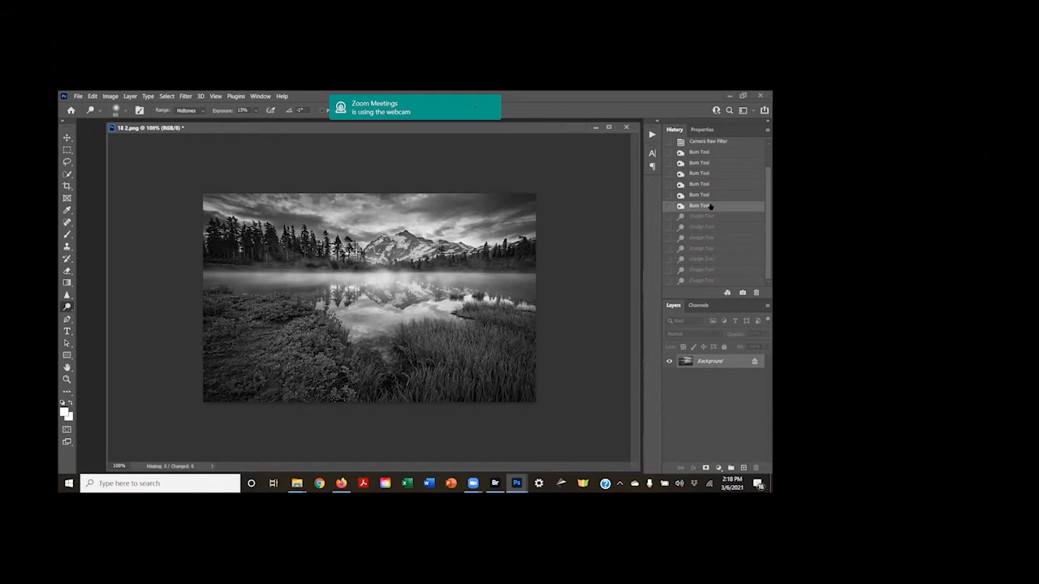
{"action": "left_click", "coordinate": [700, 281]}
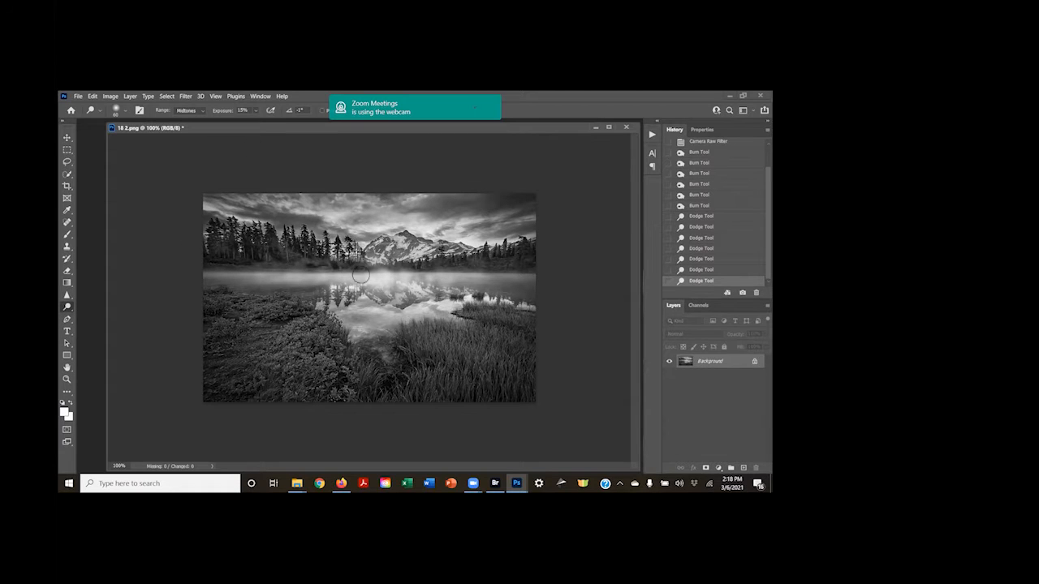
Brighten the foreground bushes and grass with the Dodge tool, using the Highlights range, 11% exposure and a brush enlarged to about 200 px.
{"action": "left_click", "coordinate": [192, 111]}
{"action": "left_click", "coordinate": [183, 134]}
{"action": "left_click_drag", "start_coordinate": [231, 110], "coordinate": [223, 111]}
{"action": "left_click", "coordinate": [285, 347]}
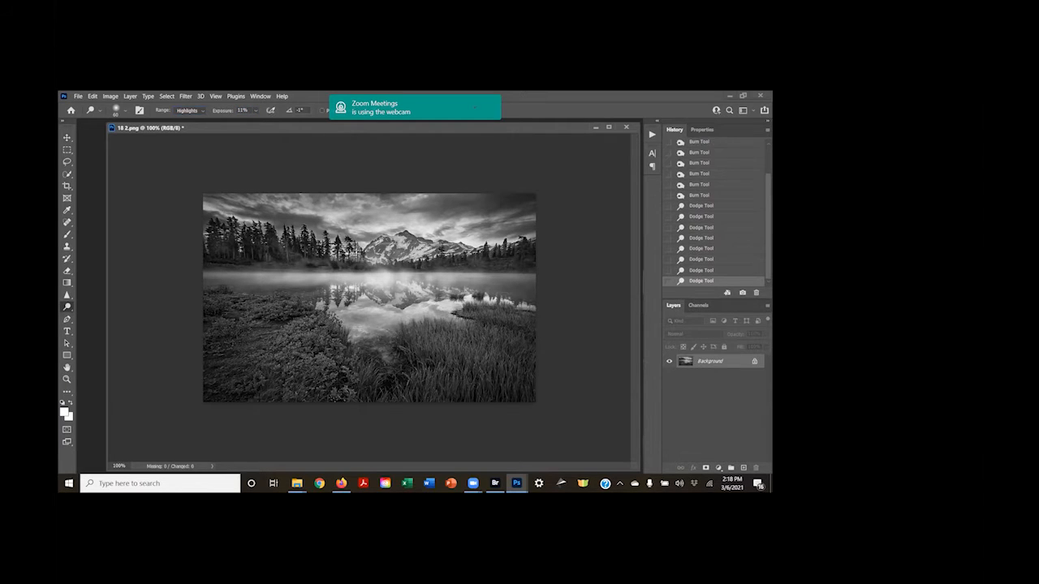
{"action": "key", "text": "bracketright"}
{"action": "key", "text": "bracketright"}
{"action": "key", "text": "bracketright"}
{"action": "key", "text": "bracketright"}
{"action": "key", "text": "bracketright"}
{"action": "key", "text": "bracketright"}
{"action": "key", "text": "bracketright"}
{"action": "key", "text": "bracketright"}
{"action": "mouse_move", "coordinate": [275, 306]}
{"action": "left_mouse_down"}
{"action": "mouse_move", "coordinate": [339, 339]}
{"action": "mouse_move", "coordinate": [281, 319]}
{"action": "left_mouse_up"}
{"action": "mouse_move", "coordinate": [338, 357]}
{"action": "left_mouse_down"}
{"action": "mouse_move", "coordinate": [479, 322]}
{"action": "mouse_move", "coordinate": [444, 345]}
{"action": "mouse_move", "coordinate": [371, 355]}
{"action": "left_mouse_up"}
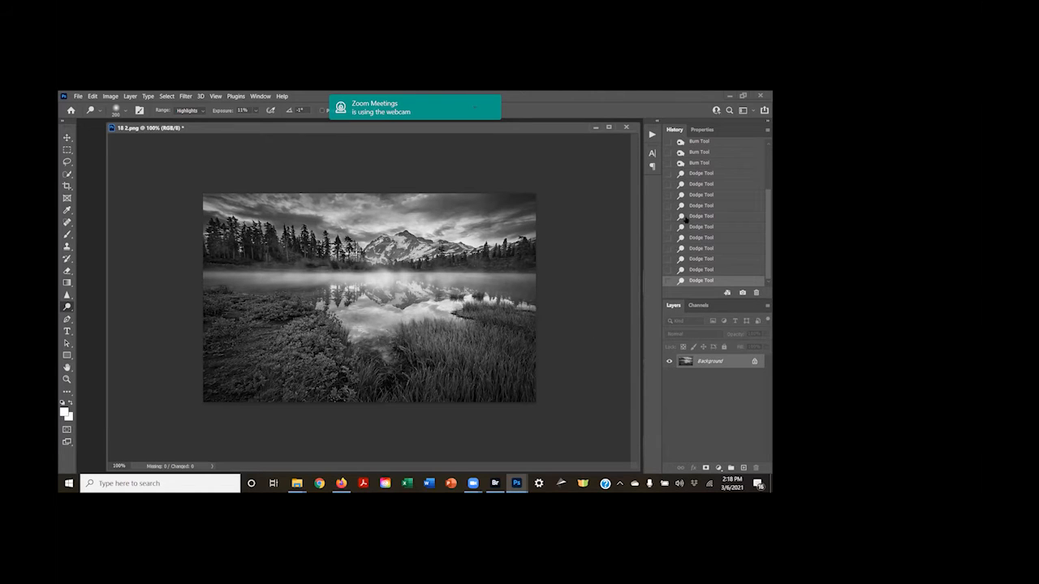
Compare the Camera Raw Filter state with the burned and dodged photo through the history, ending on the last Dodge Tool state.
{"action": "scroll", "coordinate": [714, 170], "scroll_direction": "up", "scroll_amount": 2}
{"action": "scroll", "coordinate": [714, 161], "scroll_direction": "up", "scroll_amount": 1}
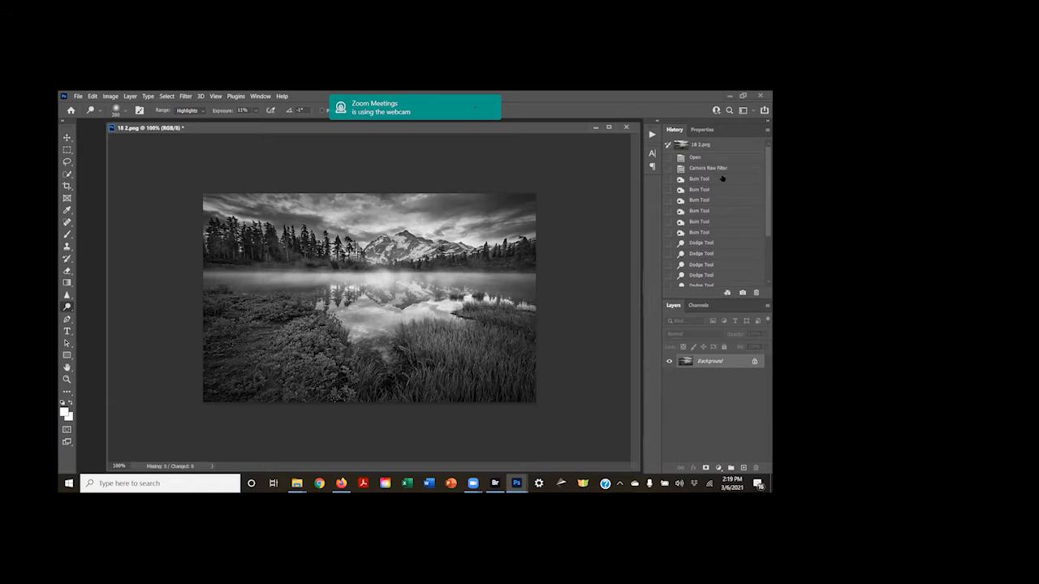
{"action": "left_click", "coordinate": [707, 167]}
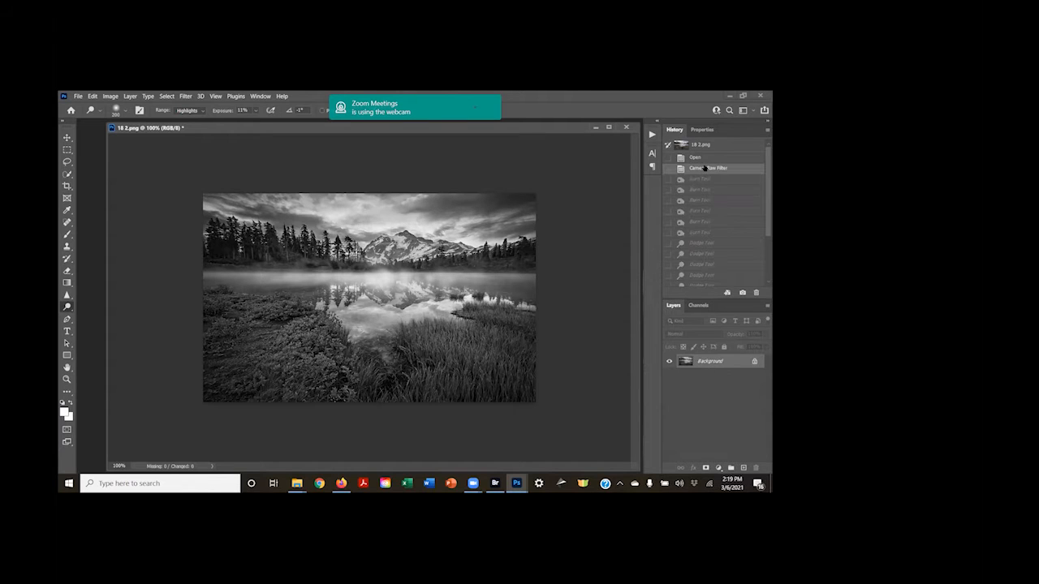
{"action": "scroll", "coordinate": [695, 195], "scroll_direction": "down", "scroll_amount": 3}
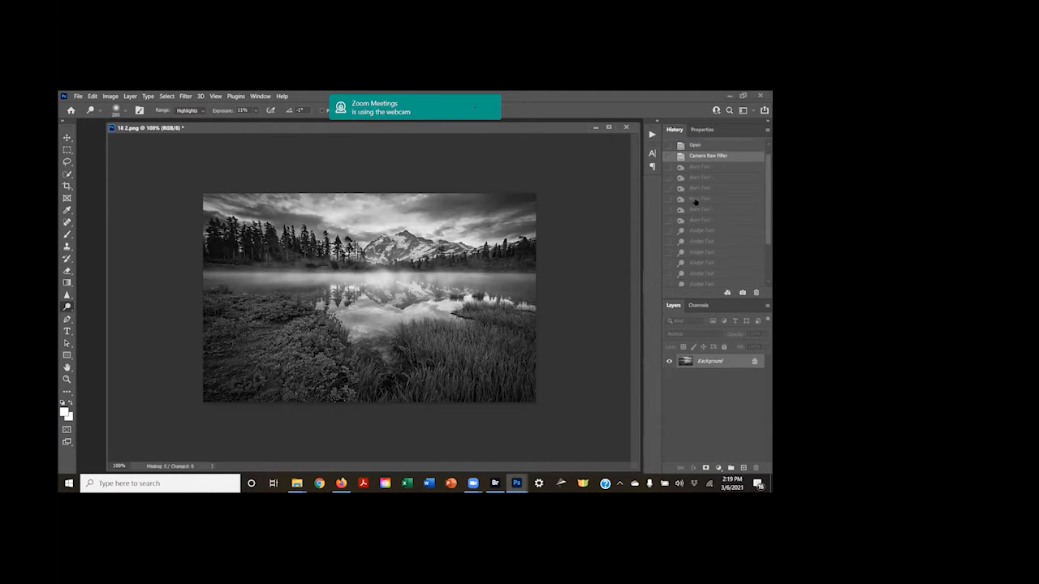
{"action": "left_click", "coordinate": [701, 280]}
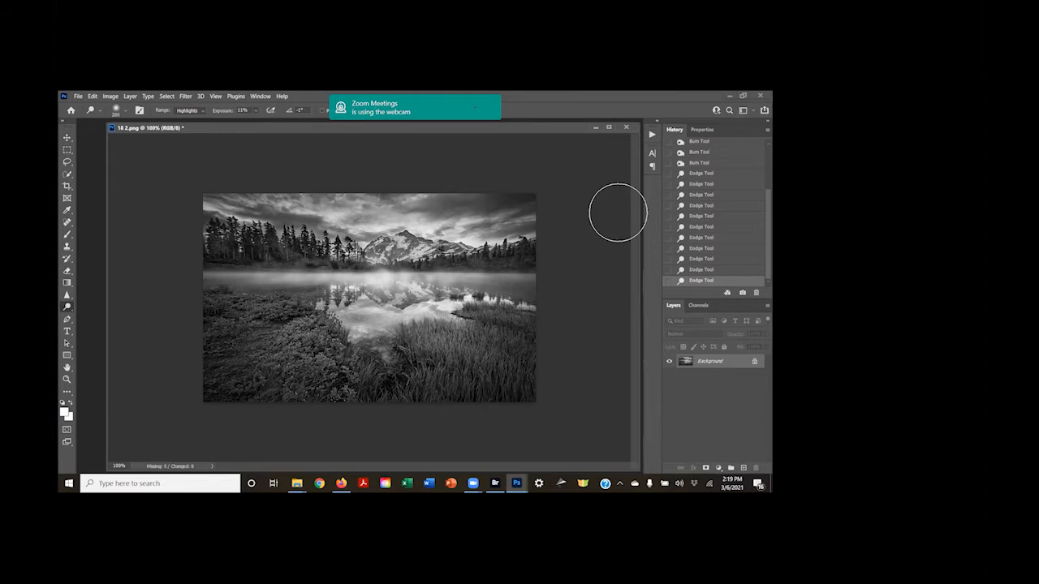
Save the black and white photo as the PNG file "18 2 b7W" with the large file size option.
{"action": "left_click", "coordinate": [78, 96]}
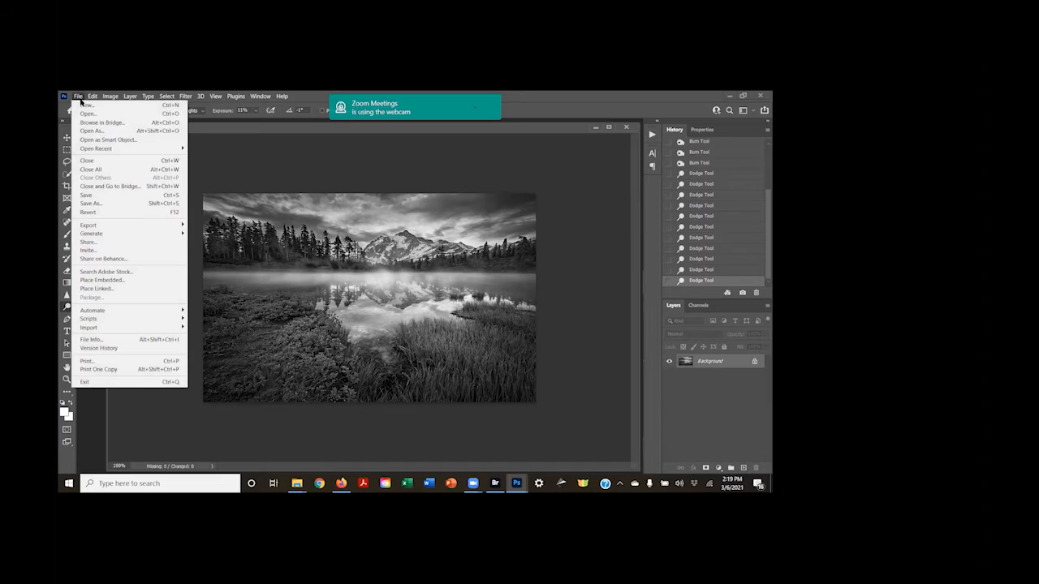
{"action": "left_click", "coordinate": [96, 203]}
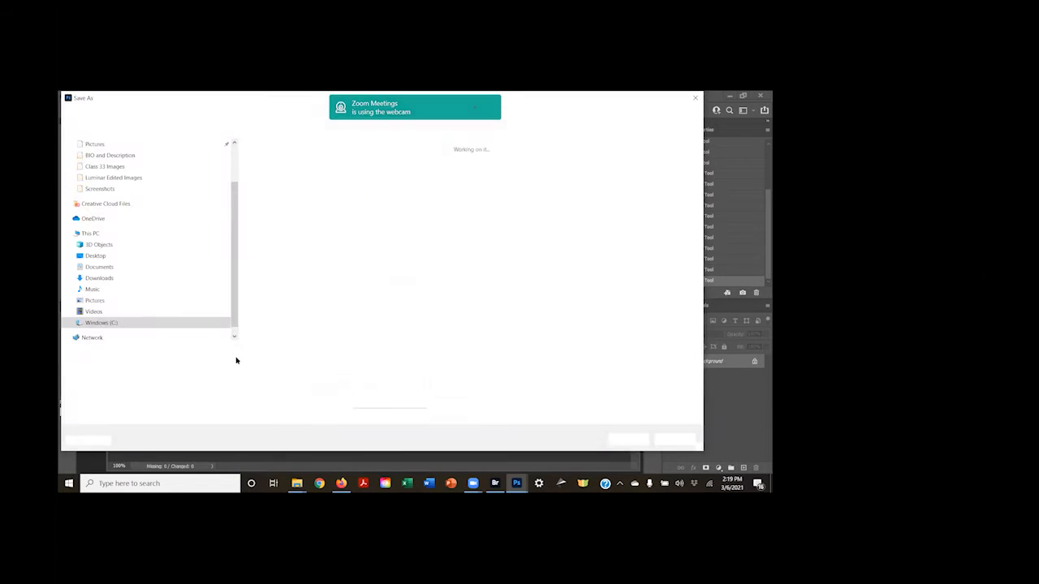
{"action": "left_click", "coordinate": [166, 349]}
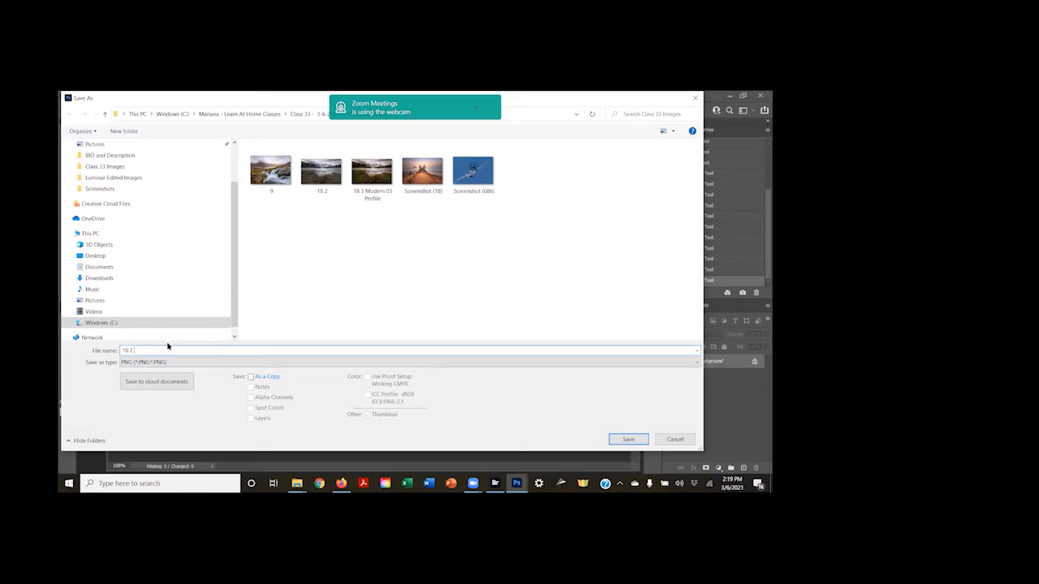
{"action": "type", "text": "b7W"}
{"action": "left_click", "coordinate": [640, 439]}
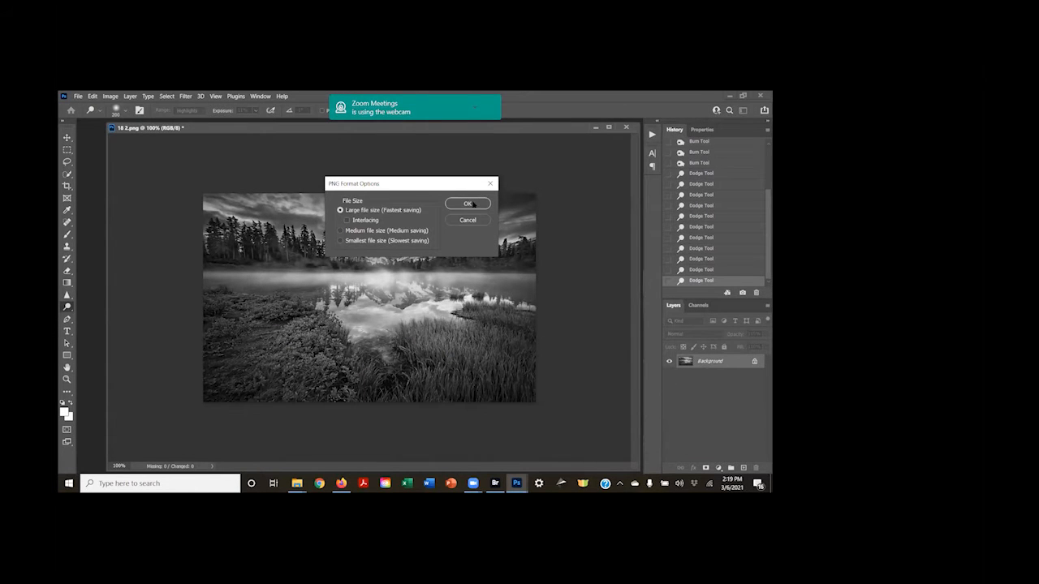
{"action": "left_click", "coordinate": [468, 203]}
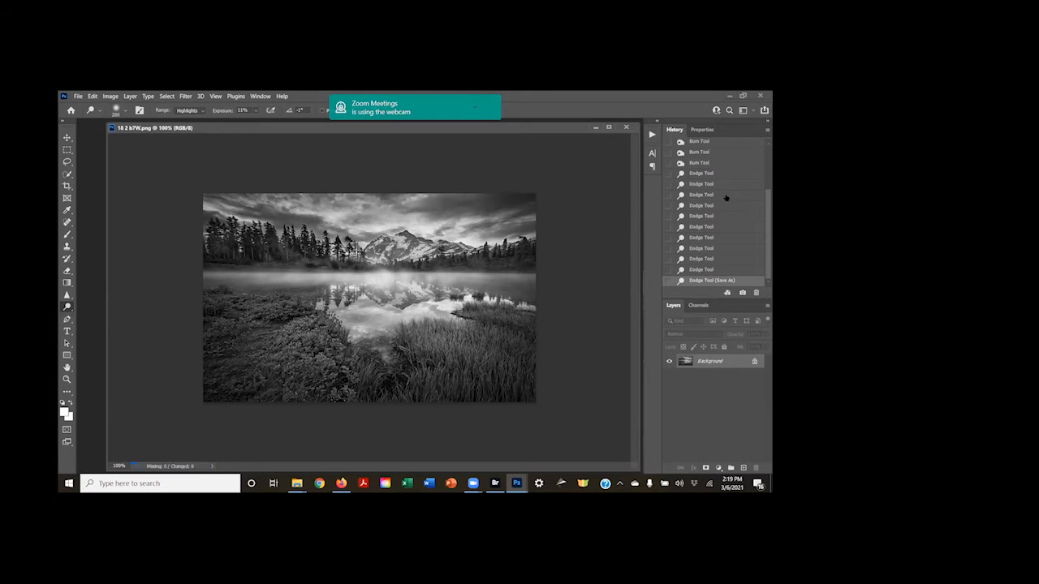
{"action": "scroll", "coordinate": [689, 224], "scroll_direction": "up", "scroll_amount": 3}
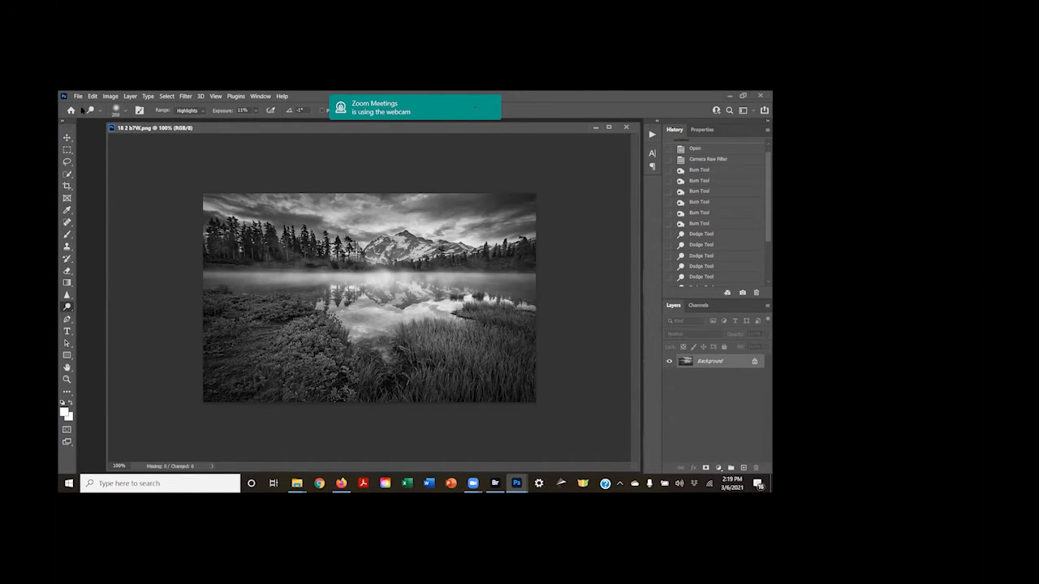
{"action": "left_click", "coordinate": [78, 97]}
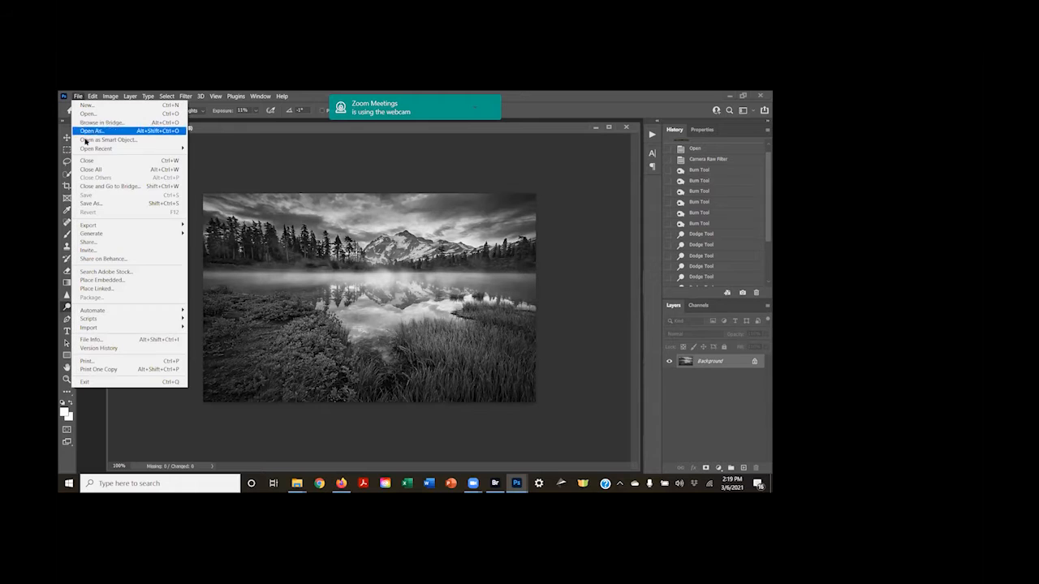
{"action": "left_click", "coordinate": [89, 204]}
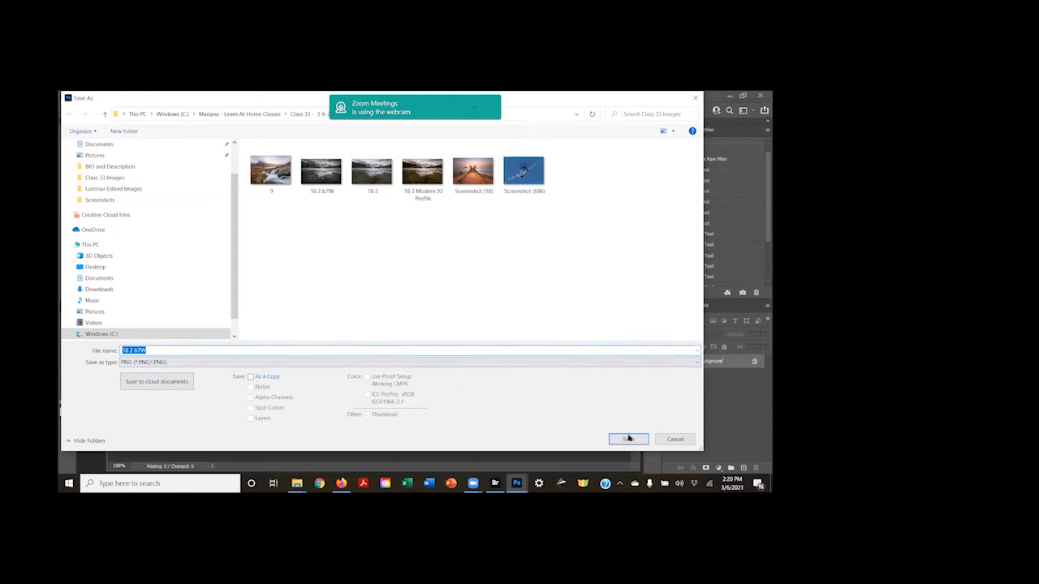
{"action": "left_click", "coordinate": [672, 438]}
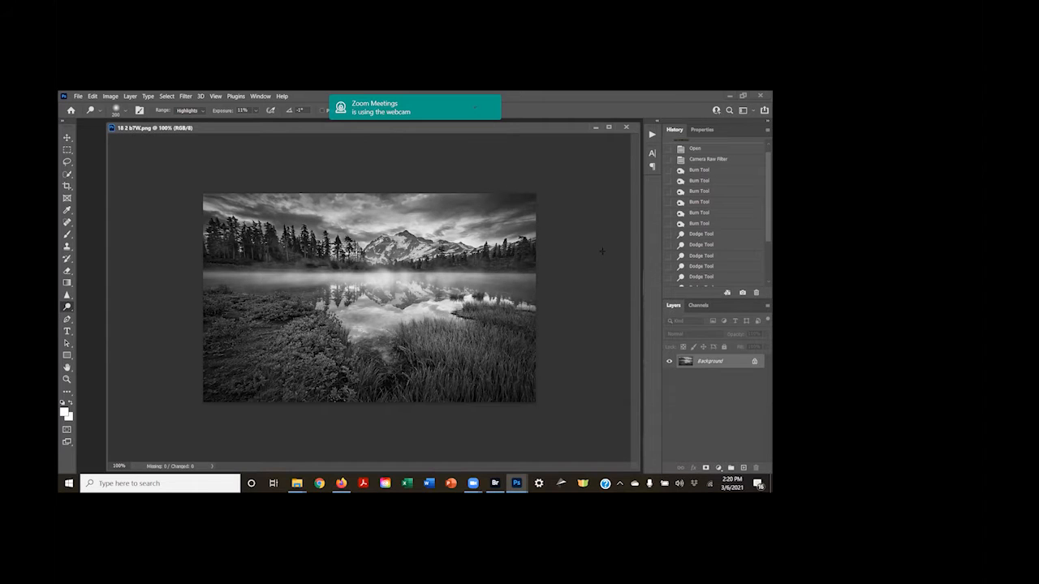
Return the photo to its original color version by going back to the Open state in the history.
{"action": "left_click", "coordinate": [705, 149]}
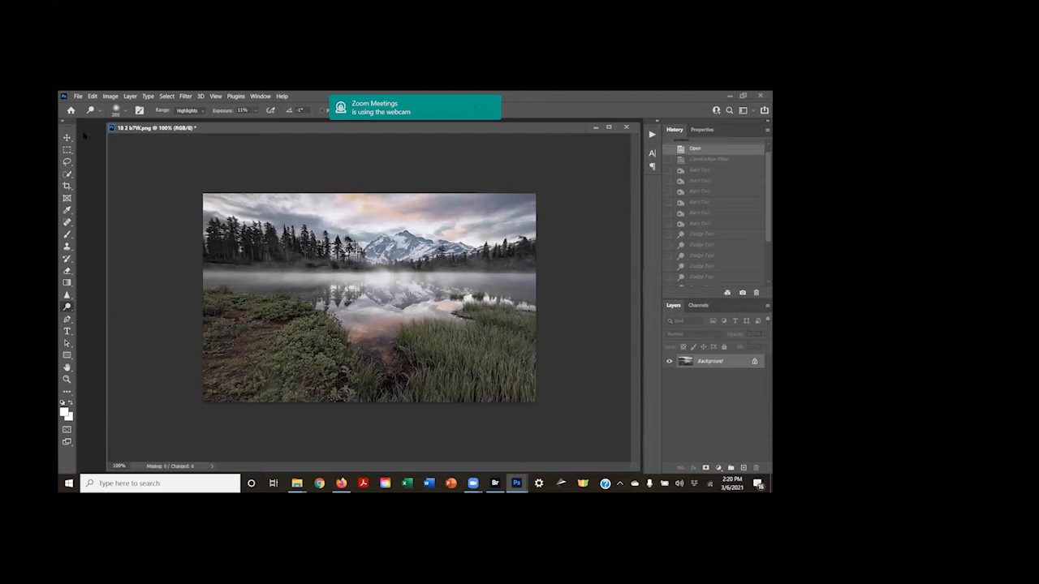
{"action": "left_click", "coordinate": [78, 96]}
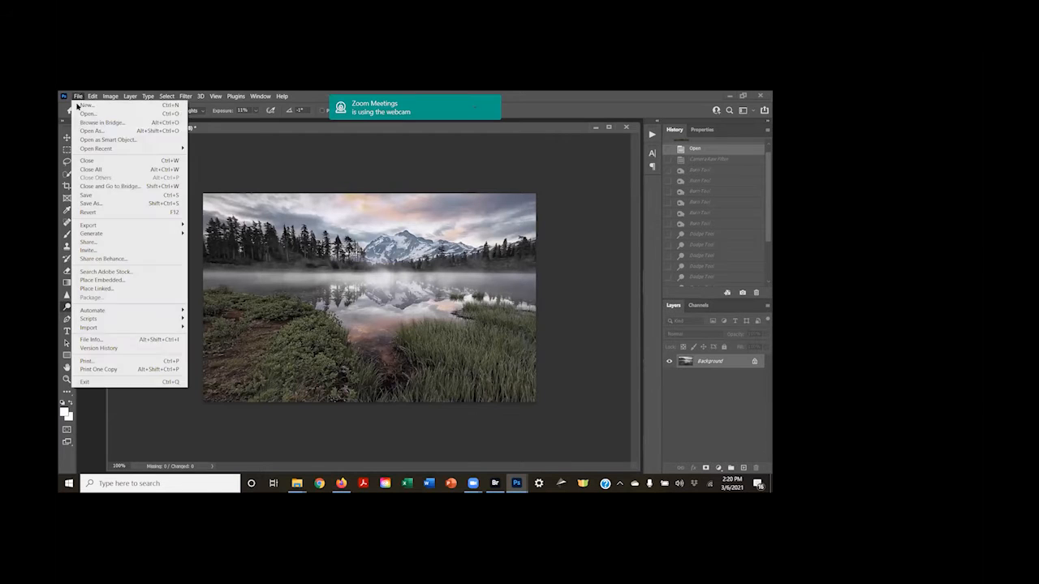
{"action": "left_click", "coordinate": [95, 204]}
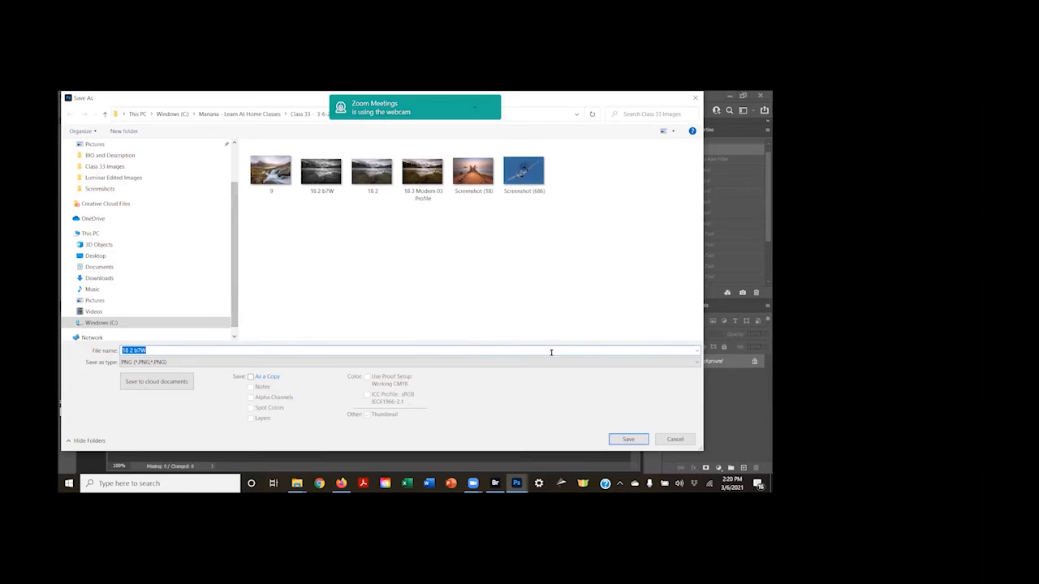
{"action": "left_click", "coordinate": [674, 439]}
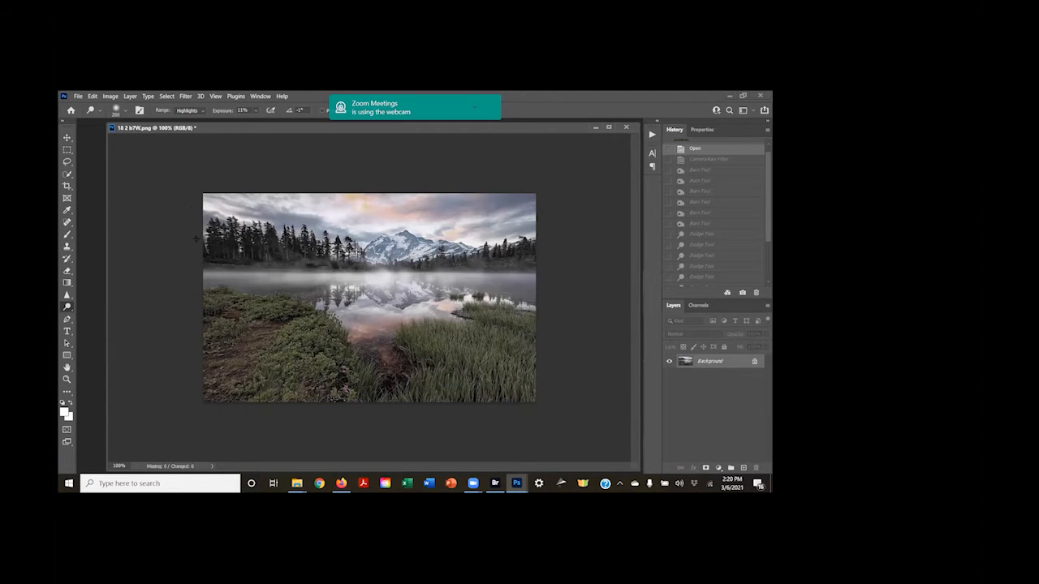
Open the color photo in the Camera Raw Filter and apply the Artistic 05 profile from the Artistic profile group.
{"action": "left_click", "coordinate": [185, 96]}
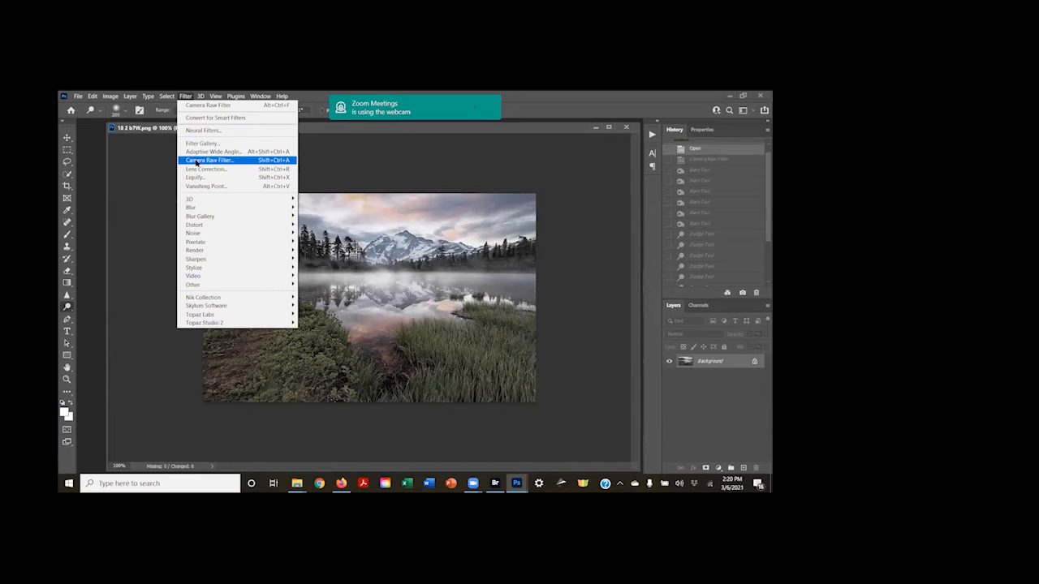
{"action": "left_click", "coordinate": [197, 162]}
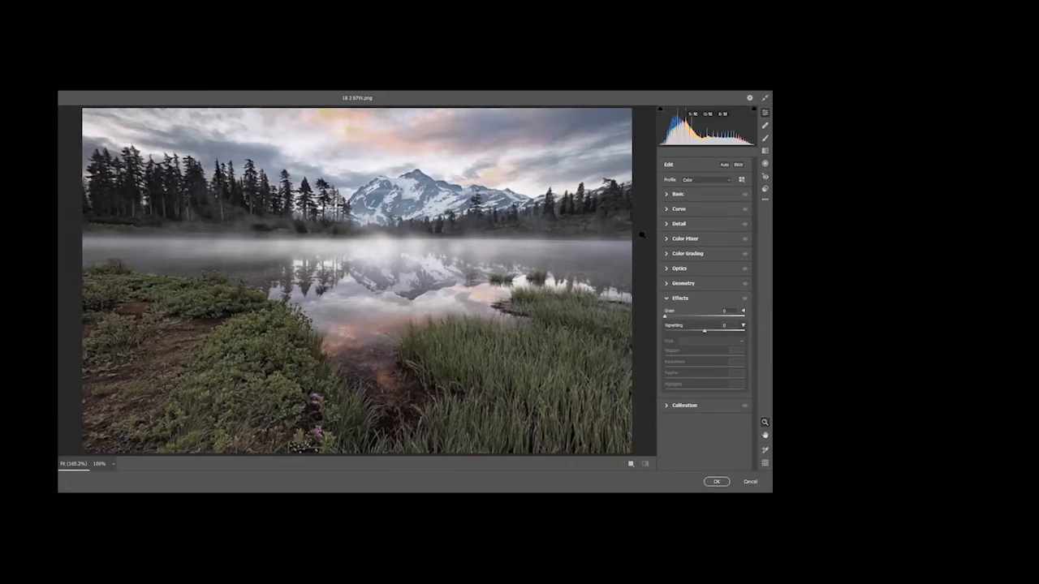
{"action": "left_click", "coordinate": [729, 181]}
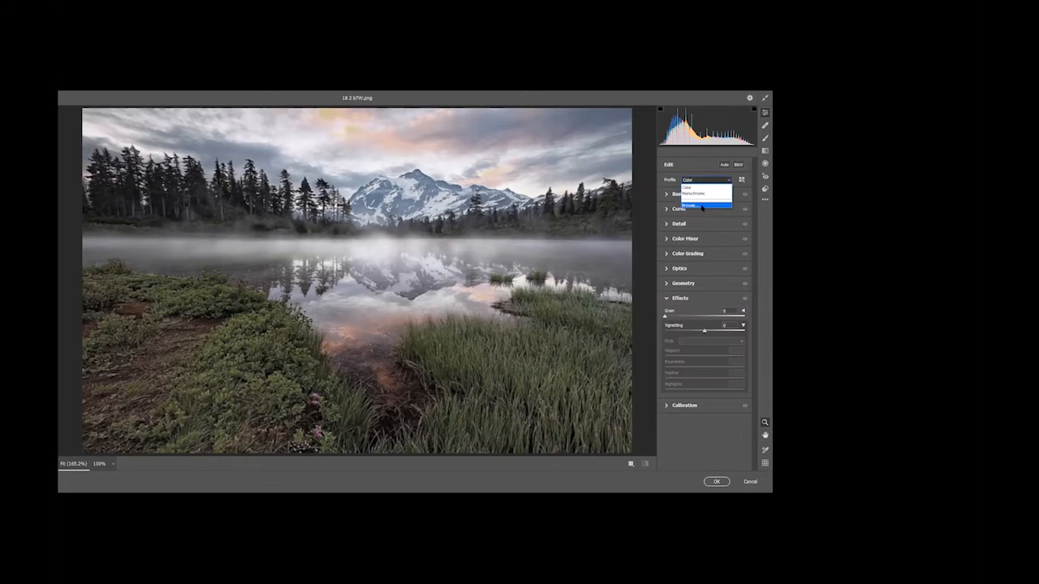
{"action": "left_click", "coordinate": [701, 206]}
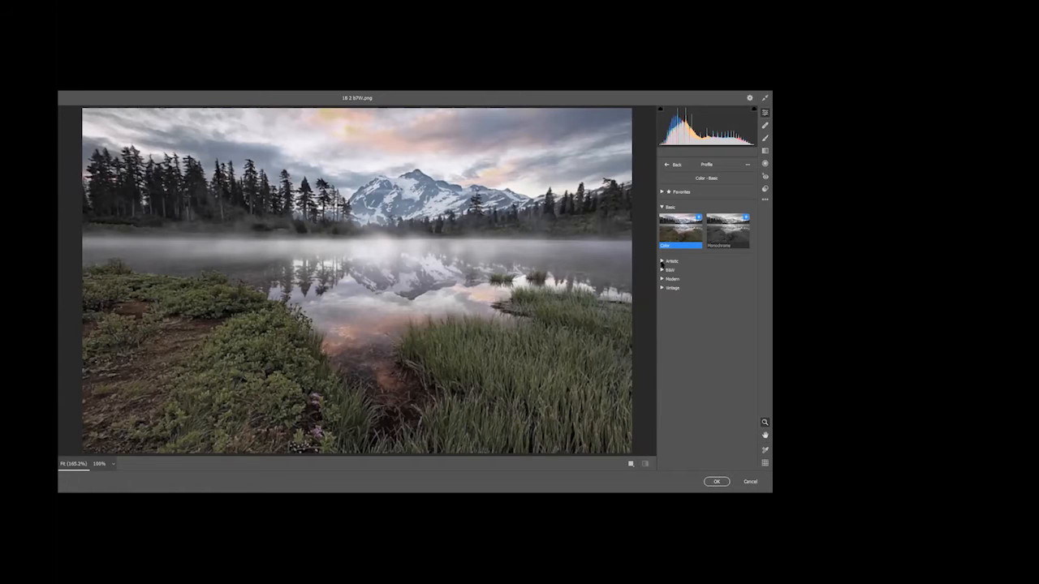
{"action": "left_click", "coordinate": [662, 260]}
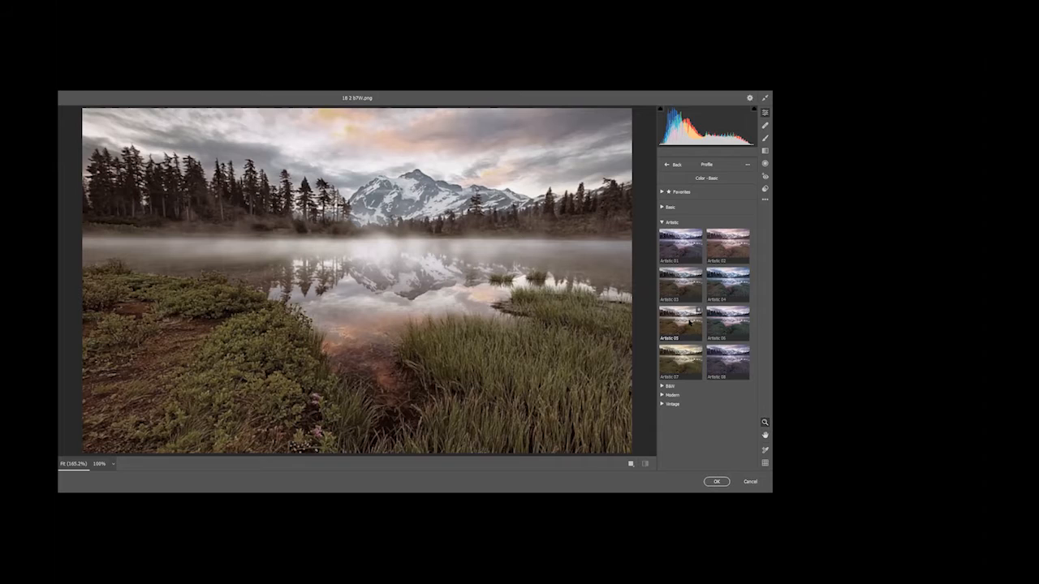
{"action": "left_click", "coordinate": [689, 322]}
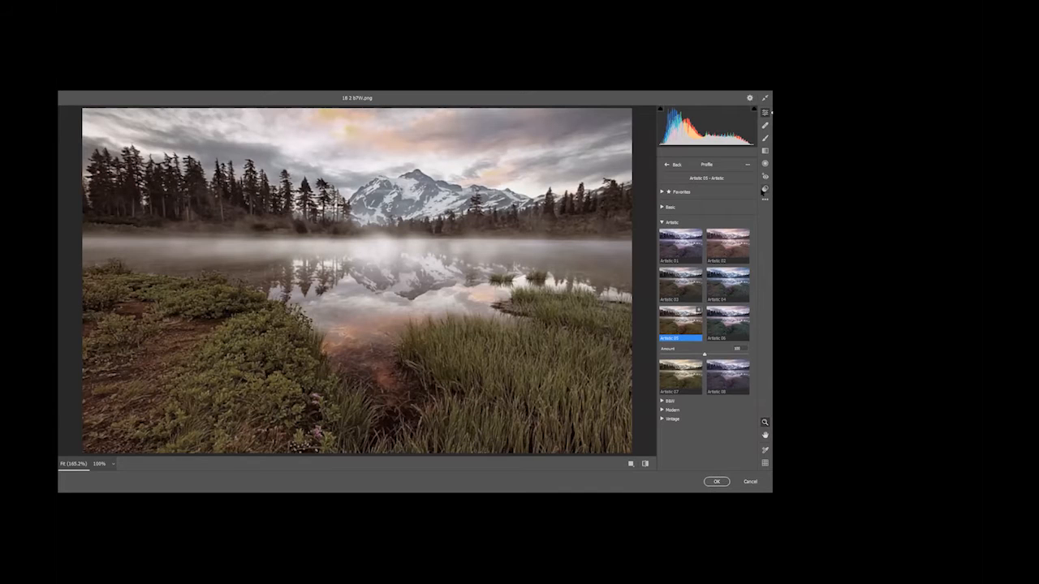
Apply the Warm Shadows preset from the Creative group to the lake photo and accept the Camera Raw Filter.
{"action": "left_click", "coordinate": [763, 189]}
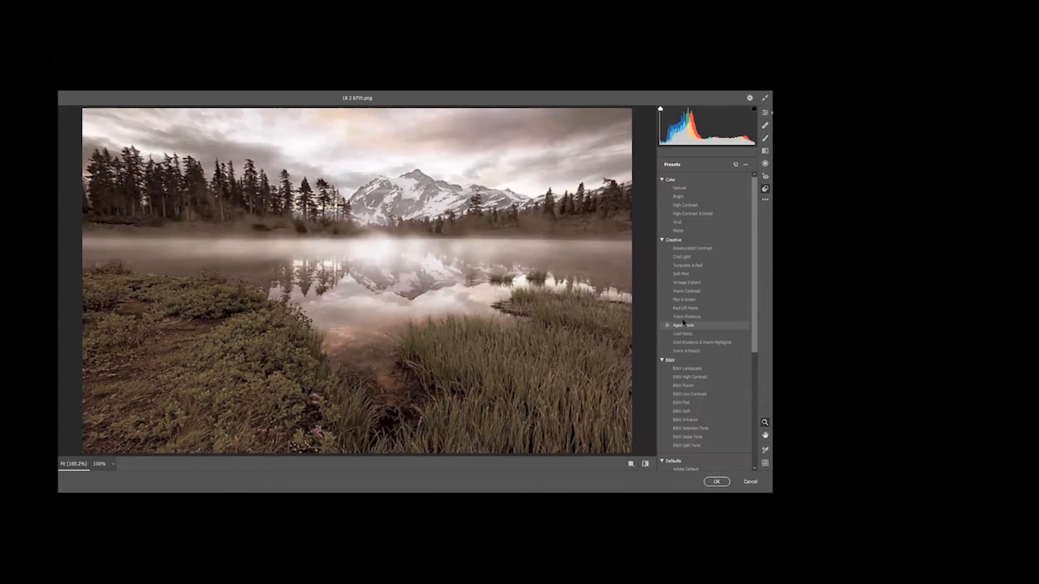
{"action": "left_click", "coordinate": [683, 316]}
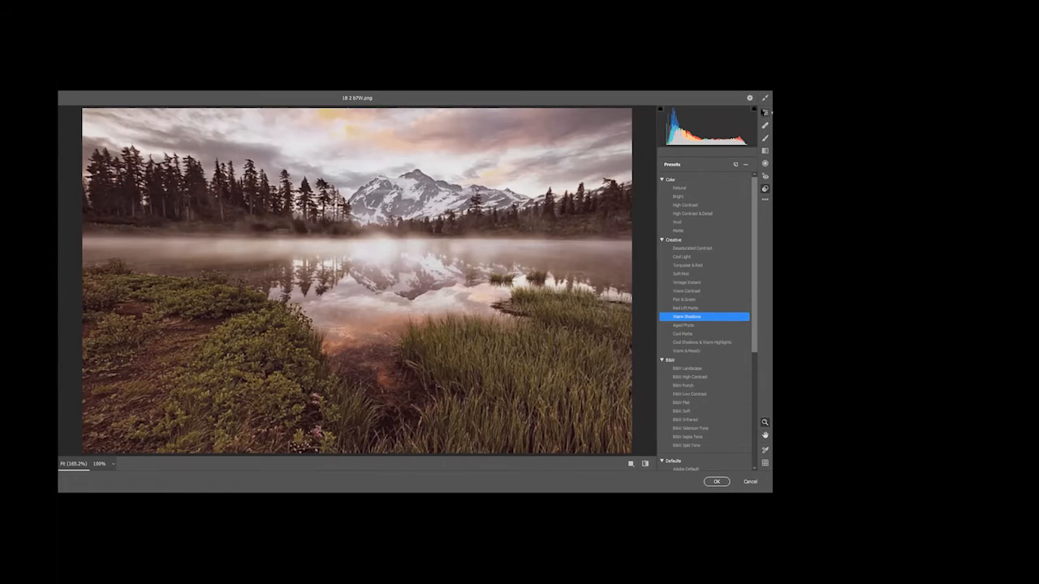
{"action": "left_click", "coordinate": [763, 113]}
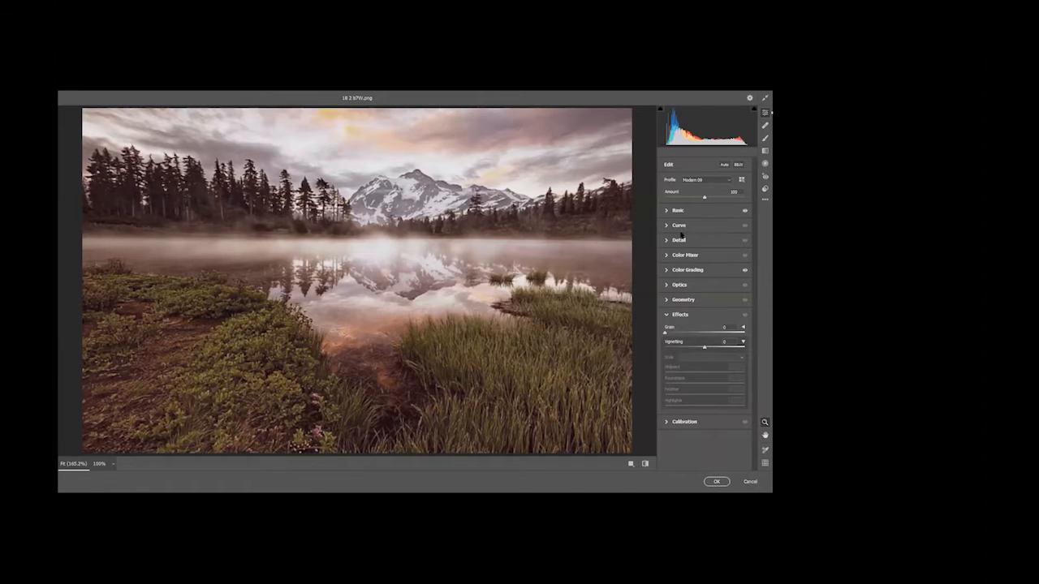
{"action": "left_click", "coordinate": [716, 482]}
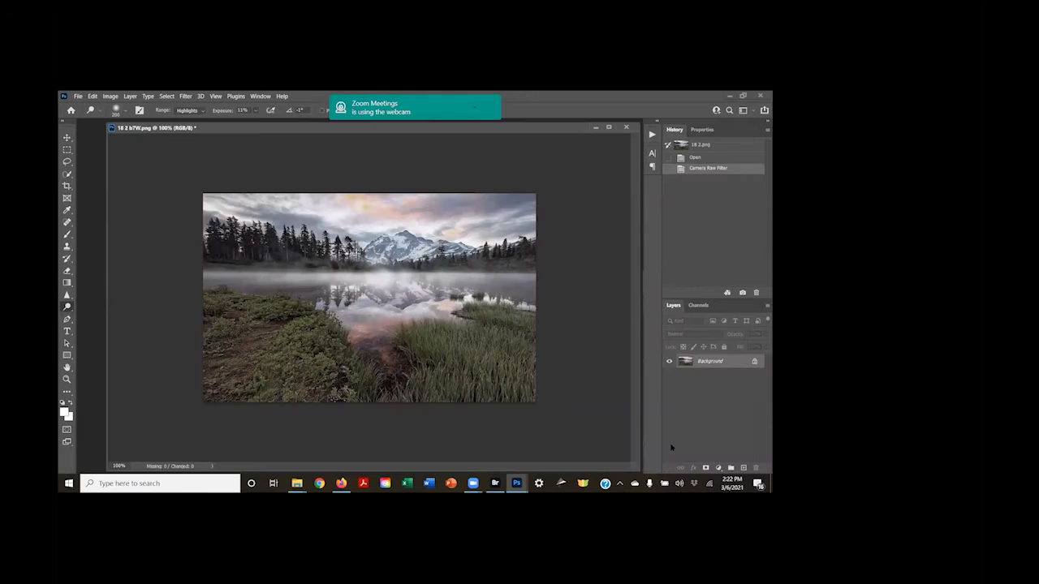
Compare the original lake photo with the filtered version by alternating between the Open and Camera Raw Filter history states.
{"action": "left_click", "coordinate": [700, 158]}
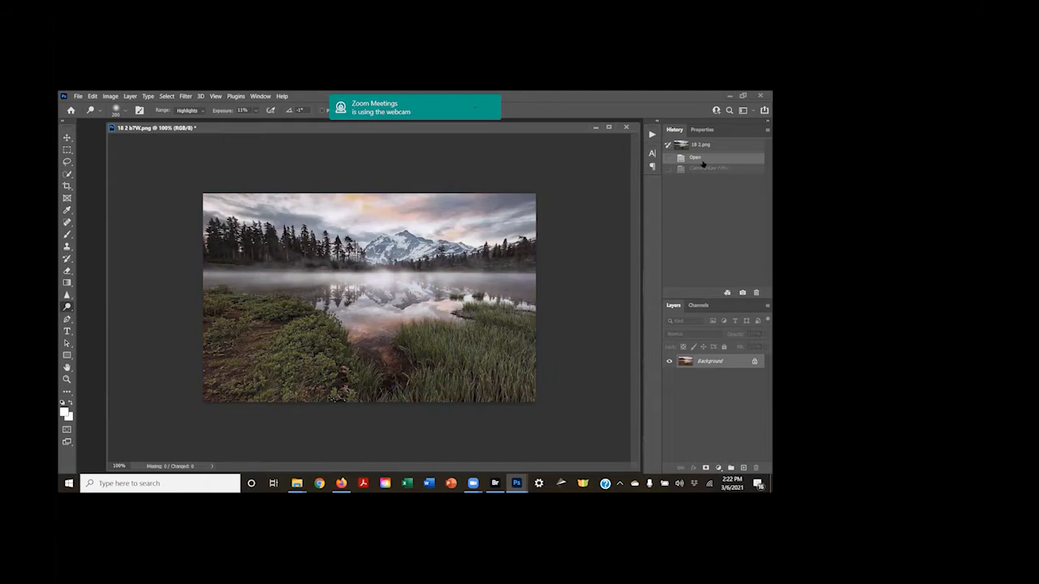
{"action": "left_click", "coordinate": [703, 169]}
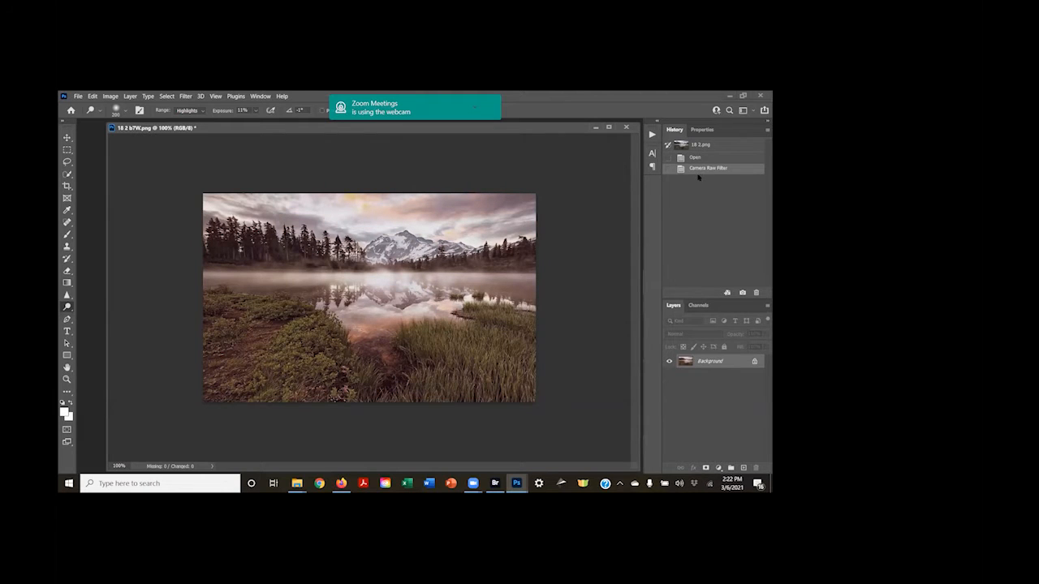
{"action": "left_click", "coordinate": [693, 159]}
{"action": "left_click", "coordinate": [692, 170]}
Close the lake photo without saving its changes.
{"action": "left_click", "coordinate": [626, 127]}
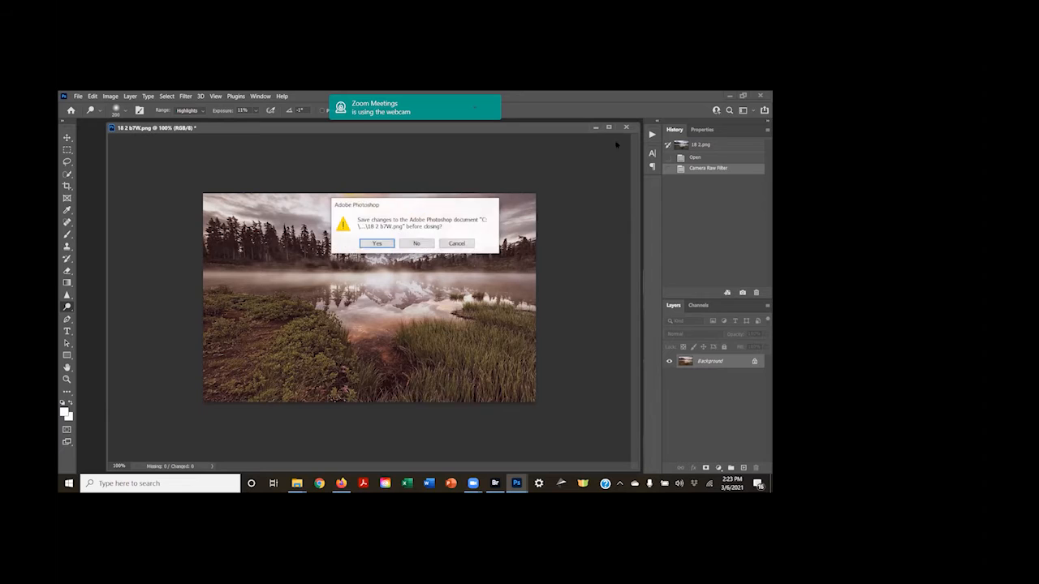
{"action": "left_click", "coordinate": [416, 243]}
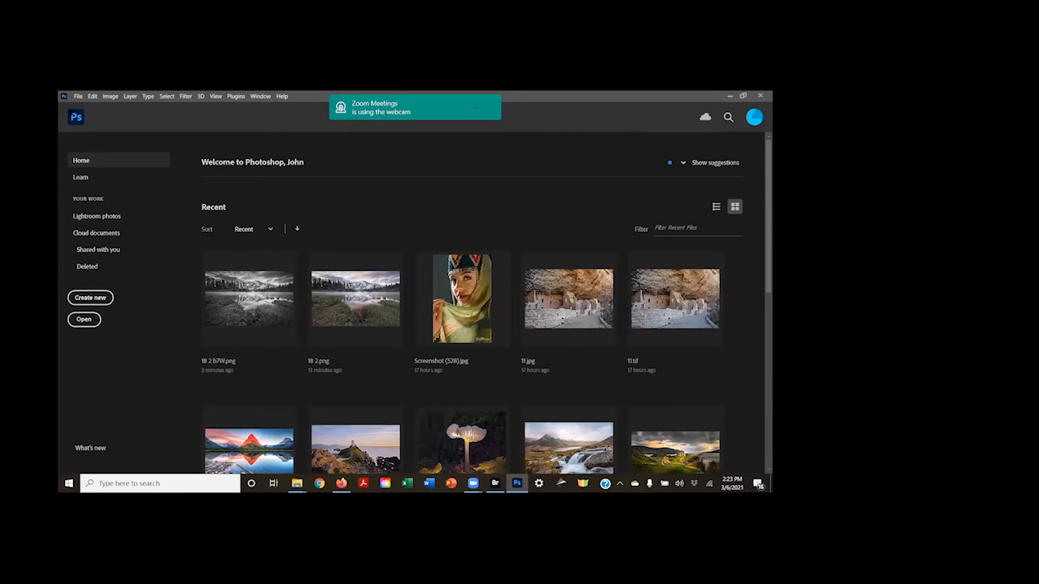
{"action": "left_click", "coordinate": [78, 96]}
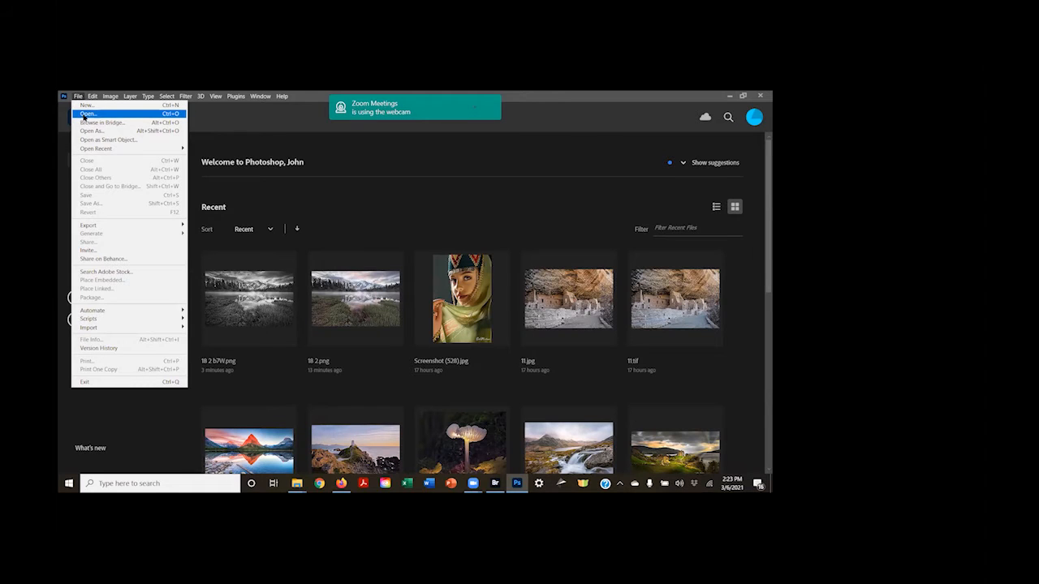
{"action": "left_click", "coordinate": [583, 169]}
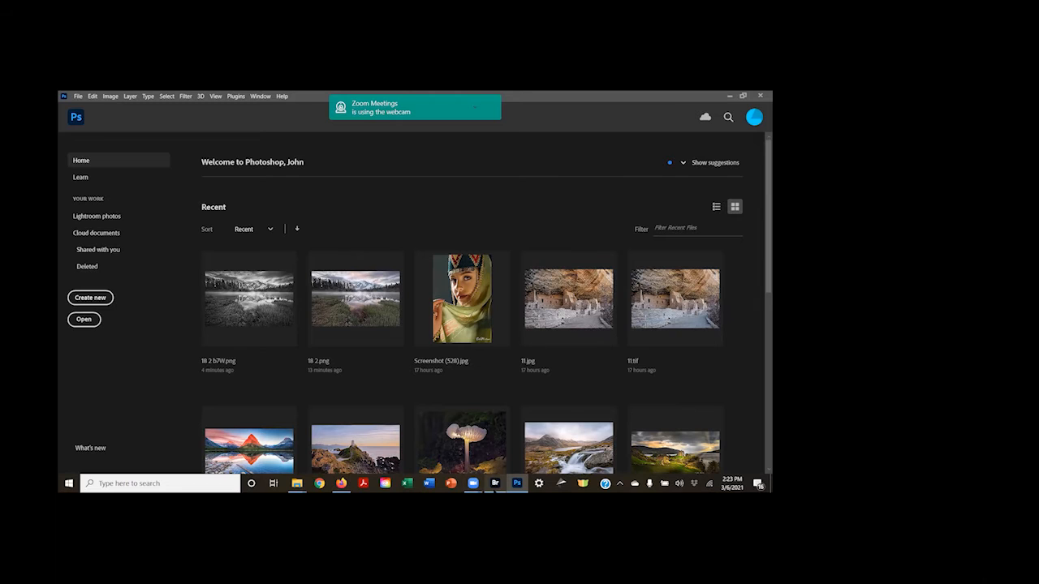
Switch to Adobe Bridge, browse the Class 33 Images folder, and open the waterfall landscape 9.png in Photoshop with its window centered.
{"action": "left_click", "coordinate": [495, 482]}
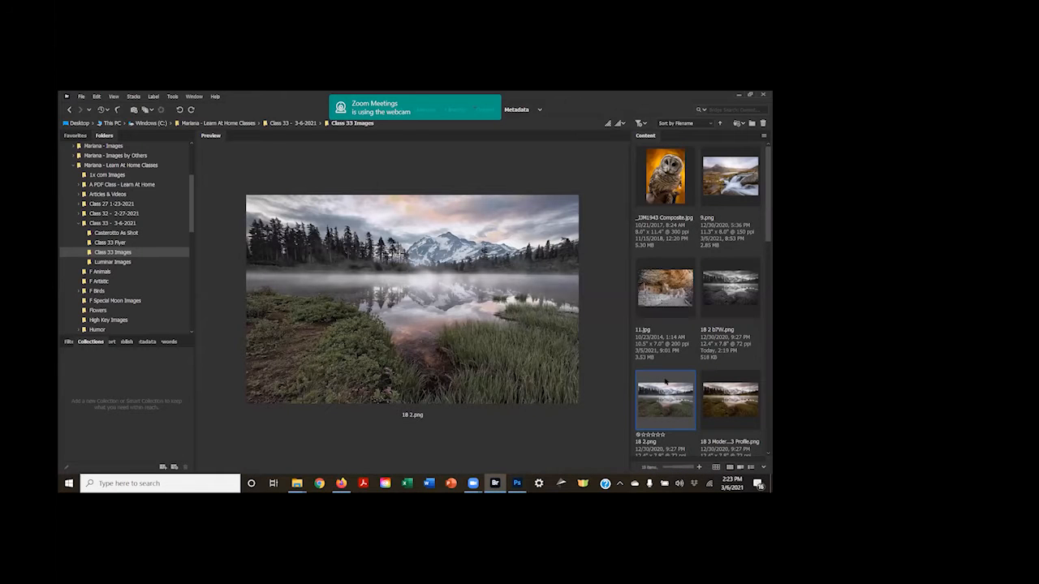
{"action": "left_click", "coordinate": [719, 407]}
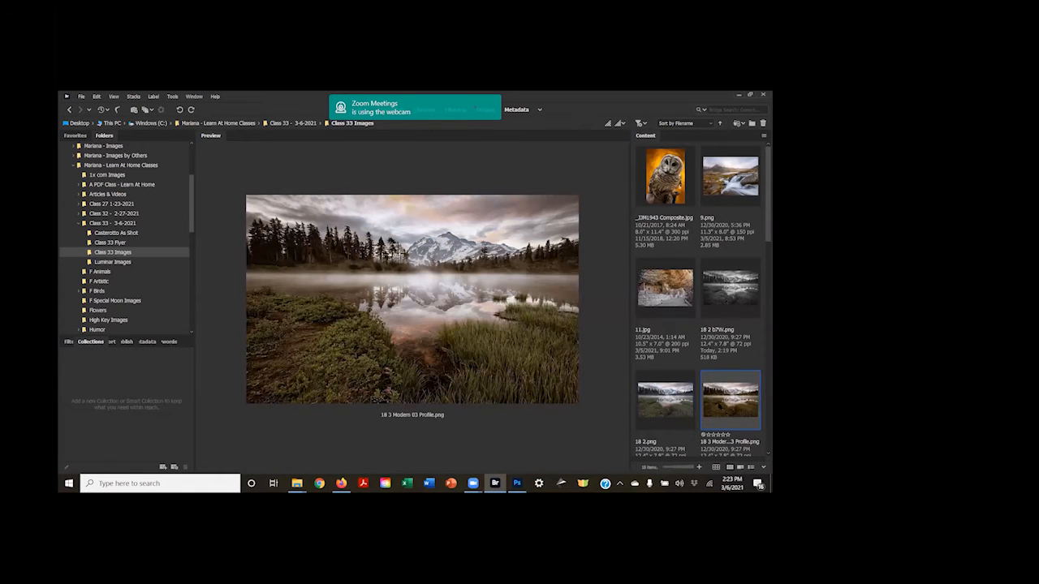
{"action": "scroll", "coordinate": [702, 381], "scroll_direction": "down", "scroll_amount": 10}
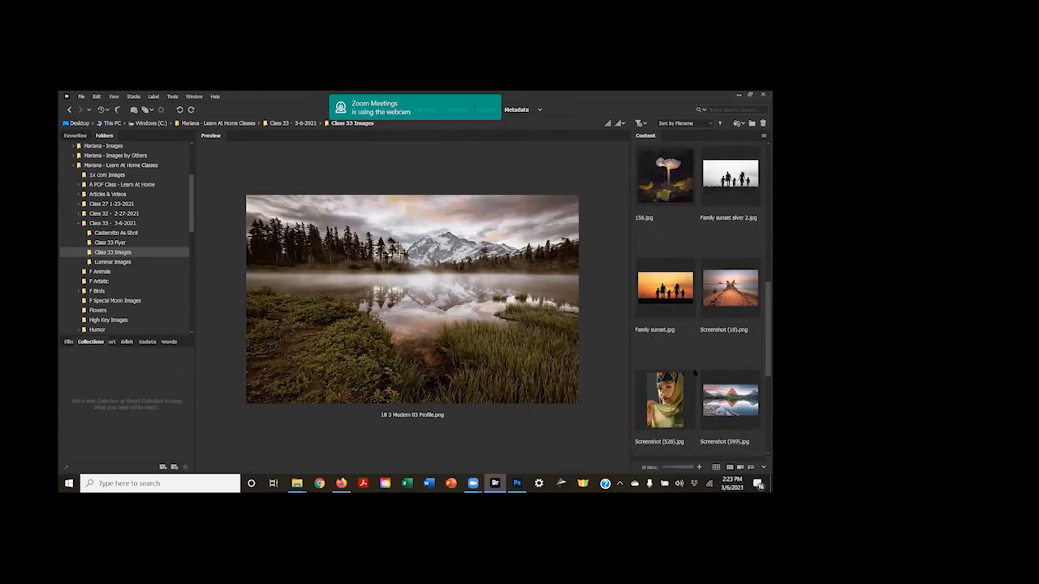
{"action": "scroll", "coordinate": [692, 370], "scroll_direction": "down", "scroll_amount": 2}
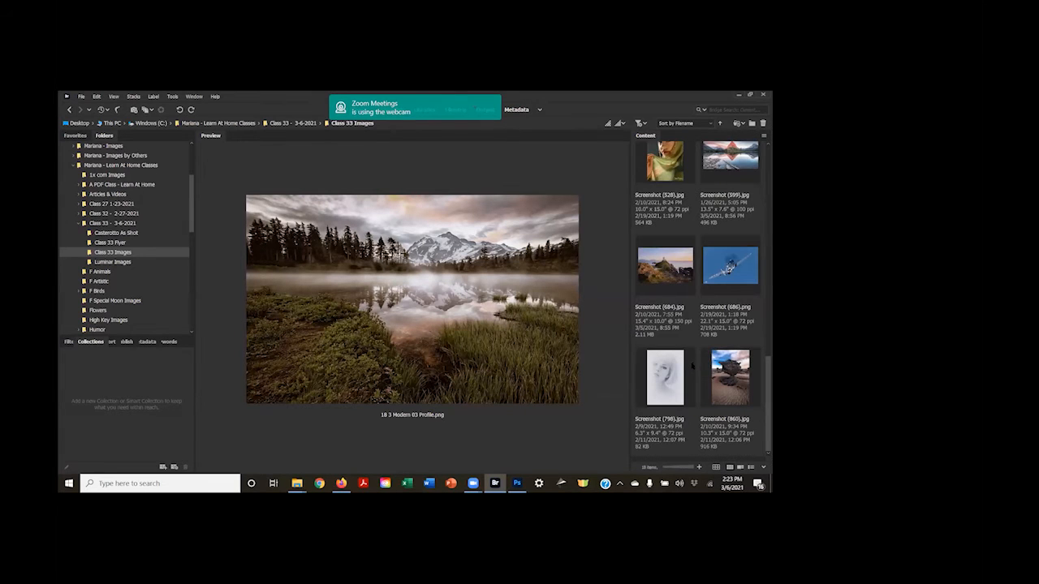
{"action": "scroll", "coordinate": [692, 367], "scroll_direction": "up", "scroll_amount": 3}
{"action": "scroll", "coordinate": [692, 368], "scroll_direction": "up", "scroll_amount": 5}
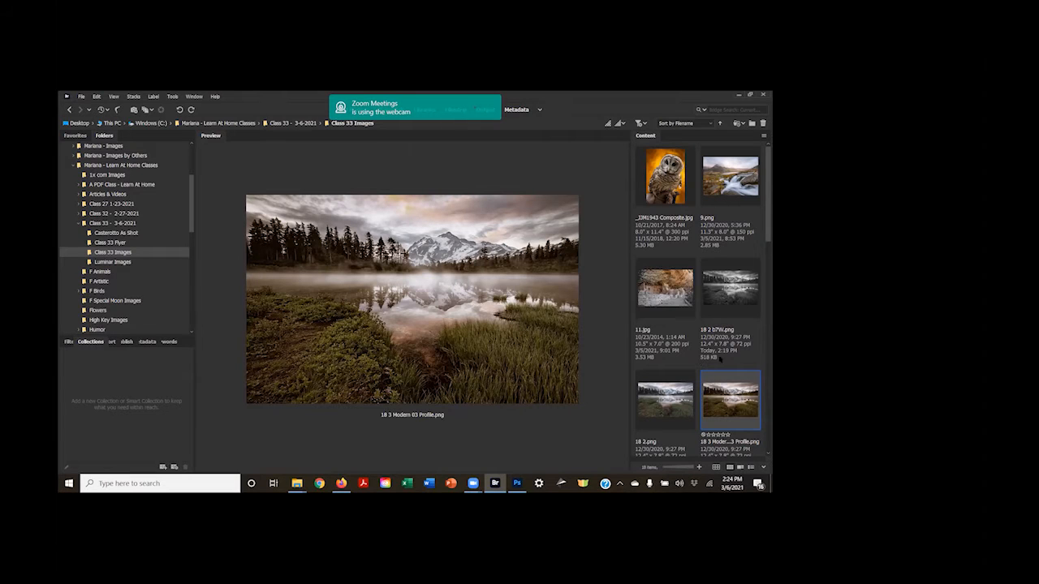
{"action": "double_click", "coordinate": [722, 192]}
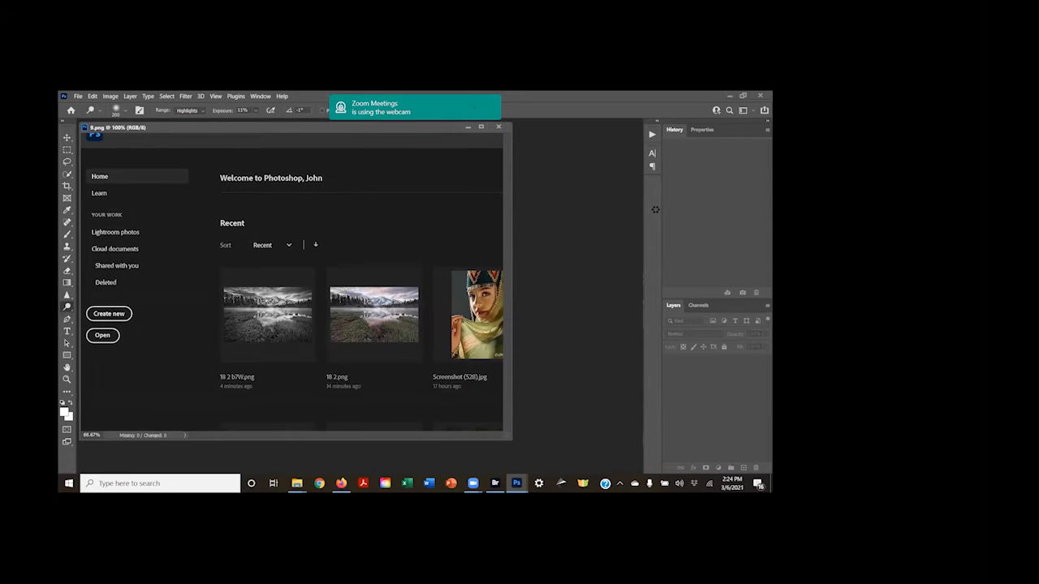
{"action": "left_click_drag", "start_coordinate": [313, 129], "coordinate": [400, 134]}
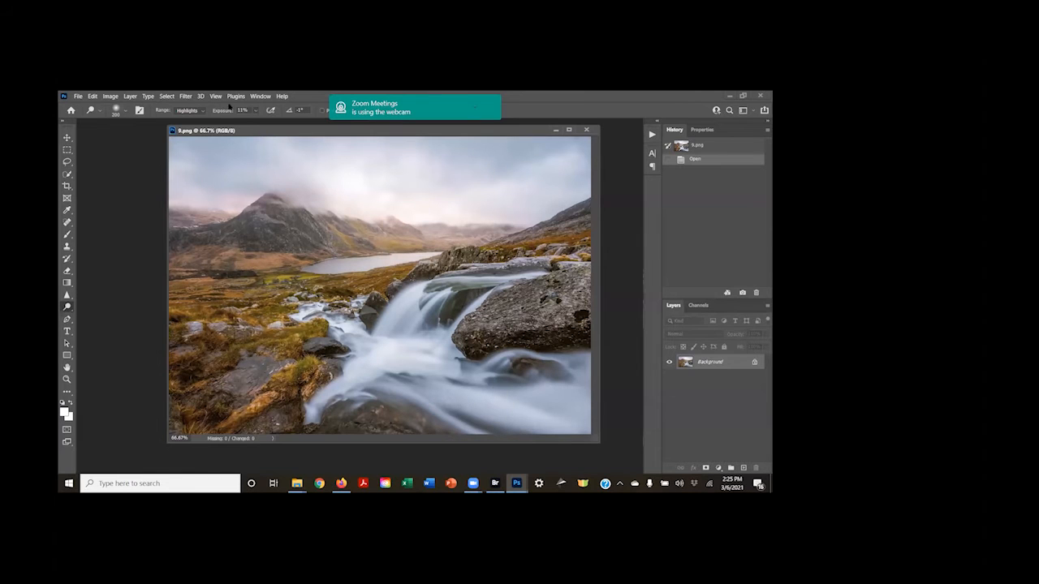
Open the waterfall photo in the Camera Raw Filter and apply the Artistic 04 profile from the Artistic profile group.
{"action": "left_click", "coordinate": [186, 97]}
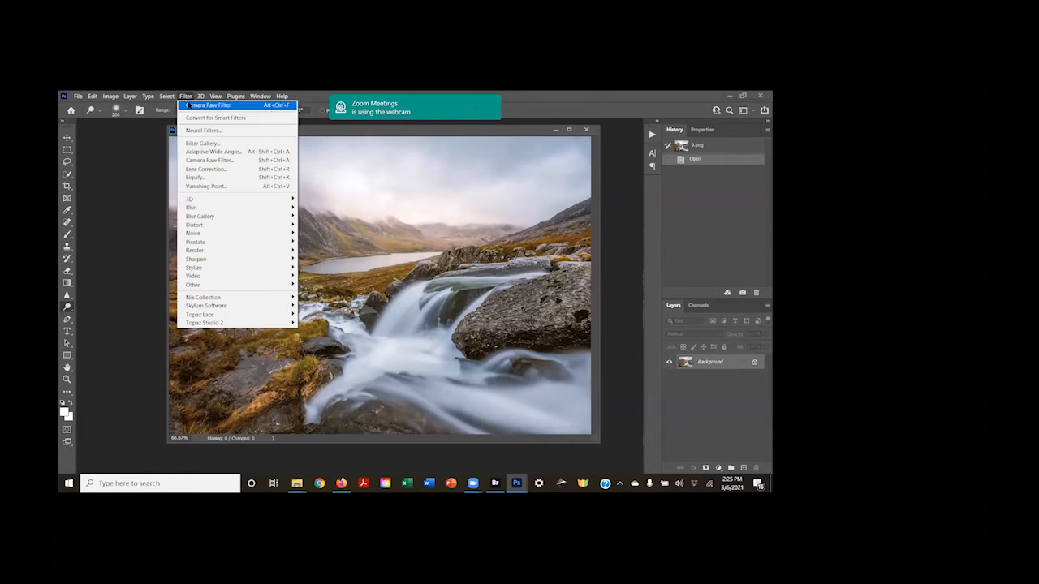
{"action": "left_click", "coordinate": [209, 161]}
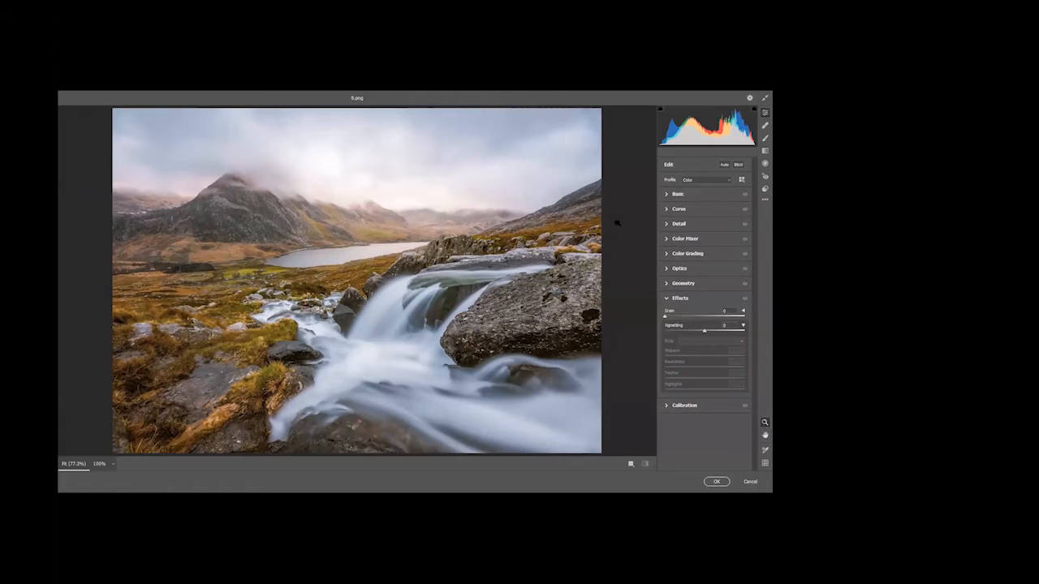
{"action": "left_click", "coordinate": [729, 180]}
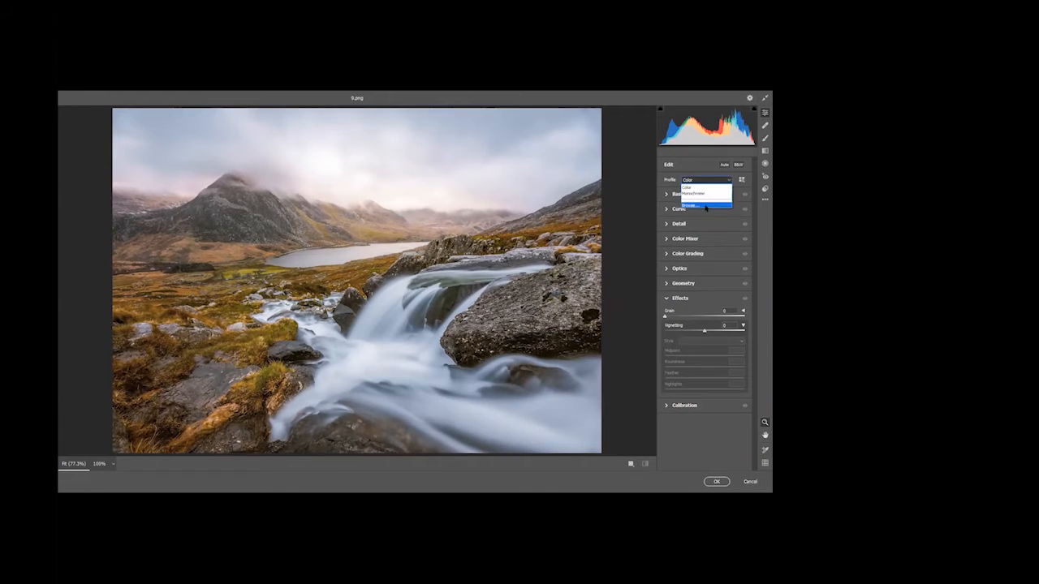
{"action": "left_click", "coordinate": [700, 206]}
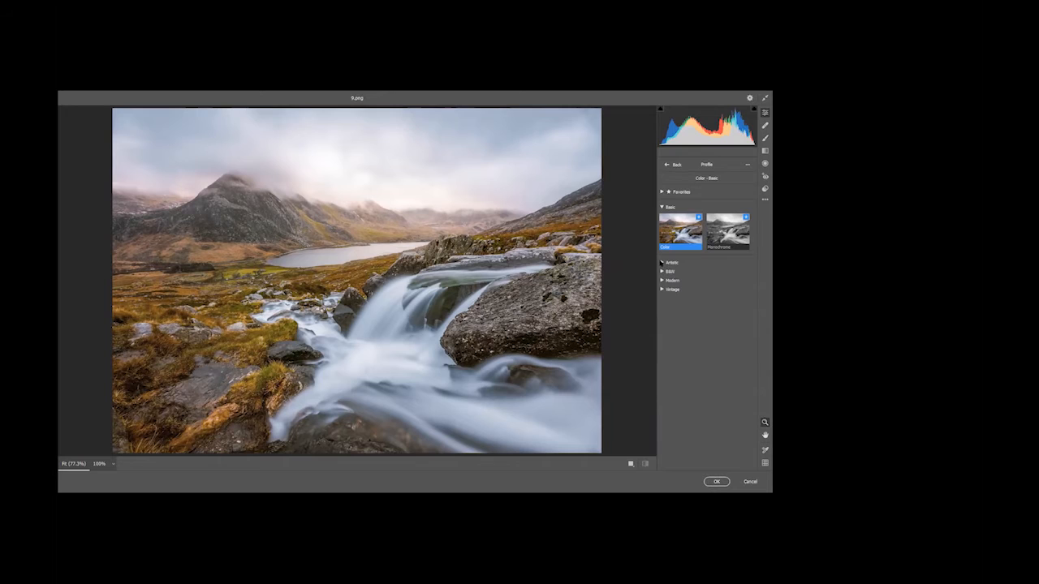
{"action": "left_click", "coordinate": [661, 263]}
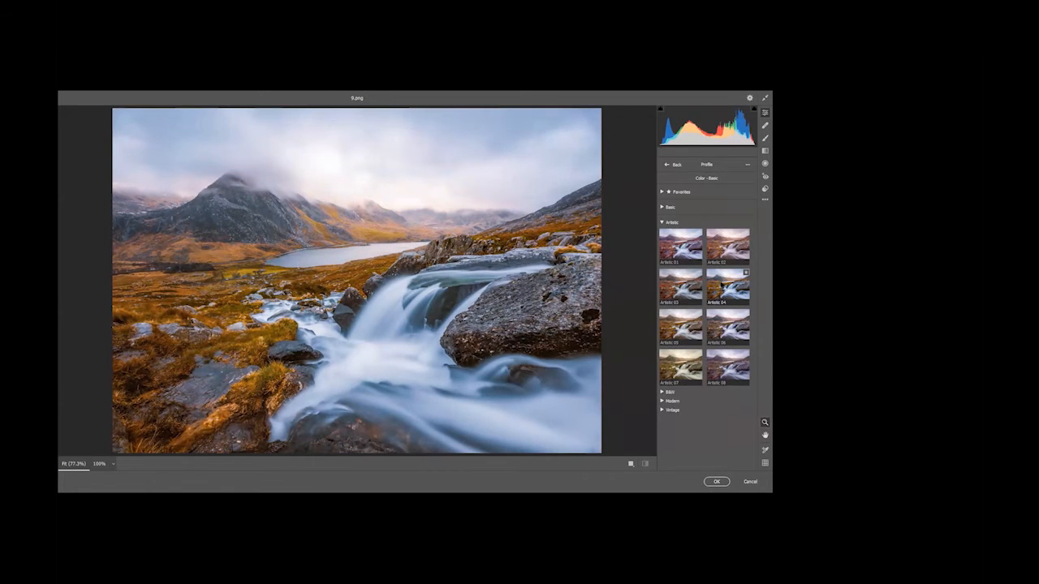
{"action": "left_click", "coordinate": [722, 286]}
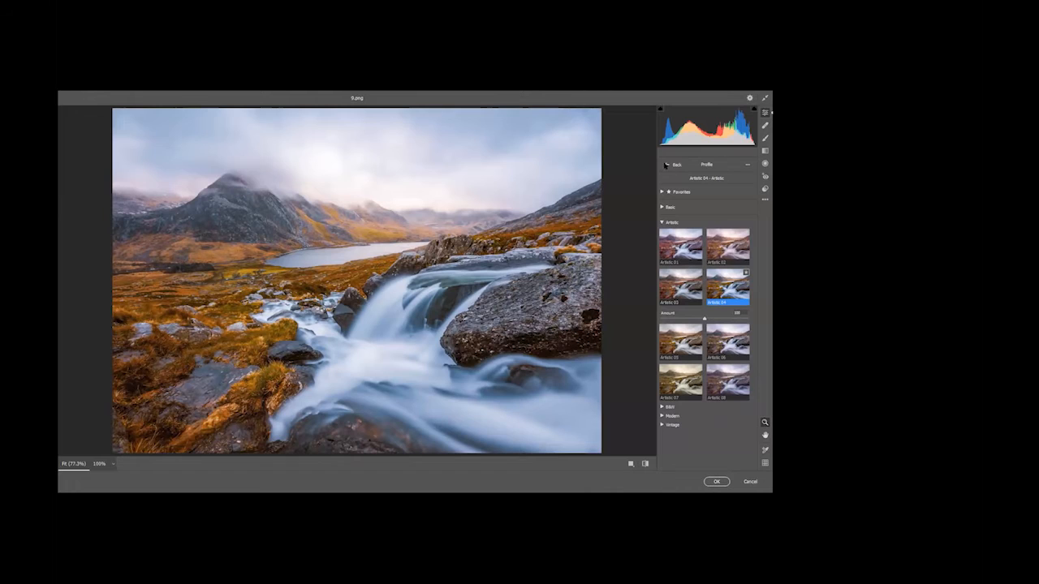
{"action": "left_click", "coordinate": [665, 165]}
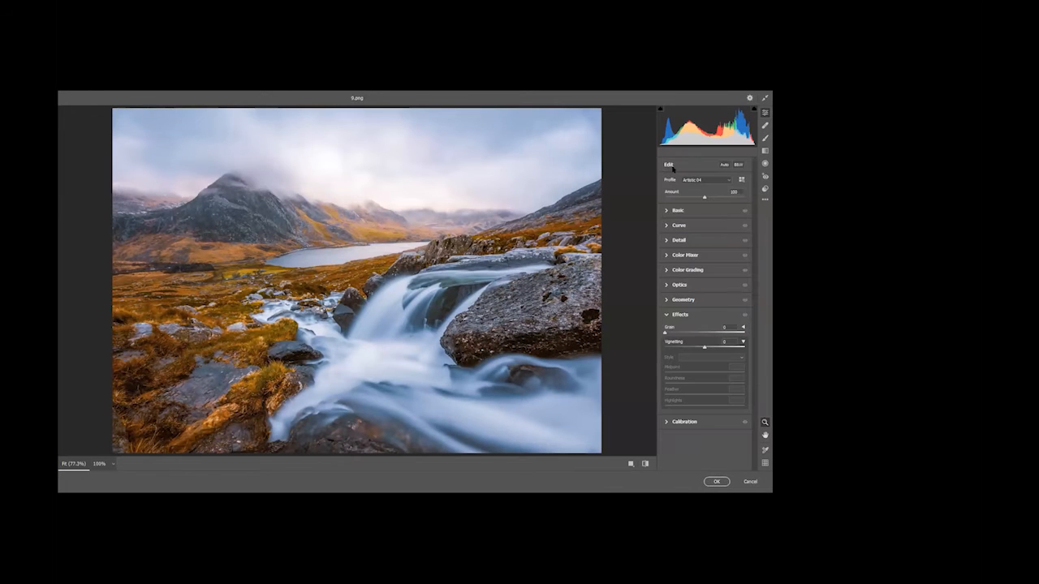
Apply the Warm & Moody preset from the Creative preset group to the waterfall photo.
{"action": "left_click", "coordinate": [667, 211]}
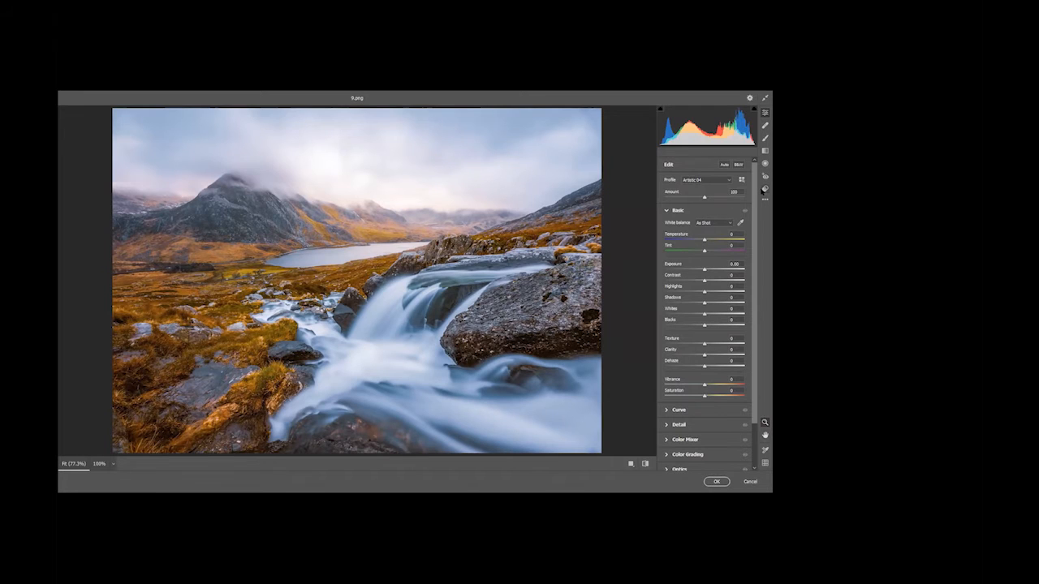
{"action": "left_click", "coordinate": [764, 189]}
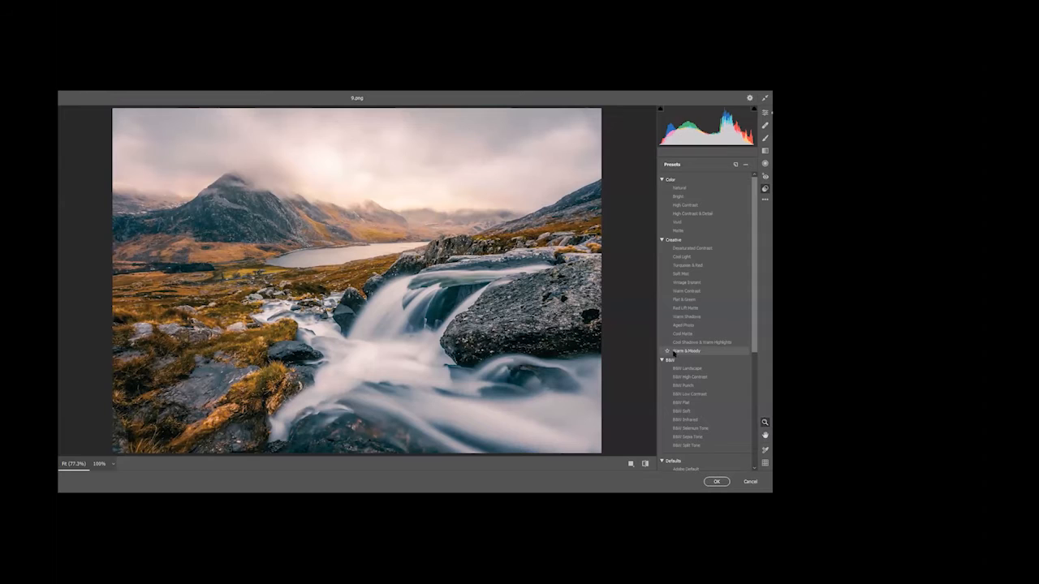
{"action": "left_click", "coordinate": [674, 352]}
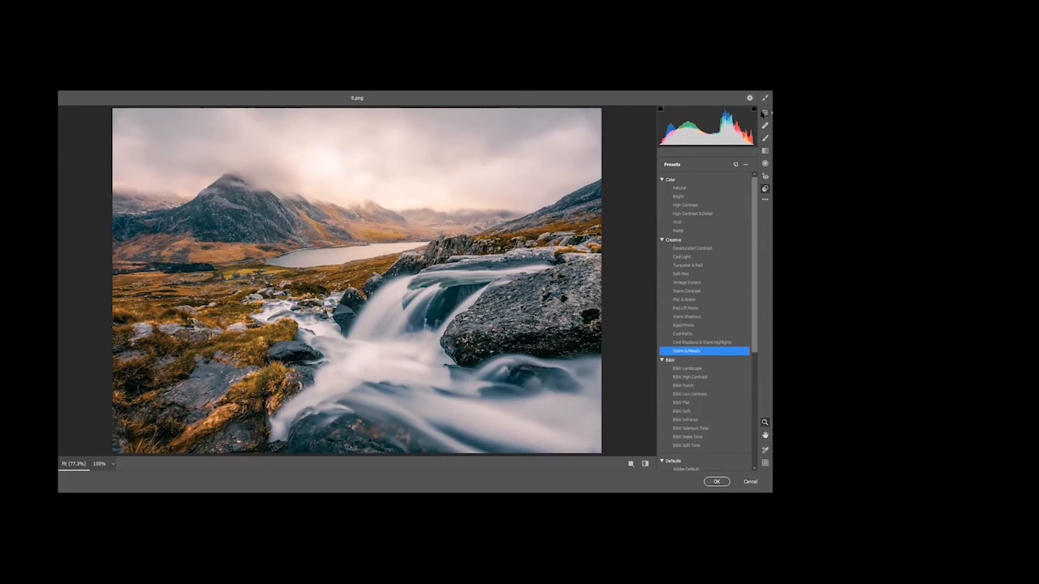
In the Basic adjustments, set Dehaze to +60 and Highlights to -64 to strengthen the sky and water.
{"action": "left_click", "coordinate": [768, 112]}
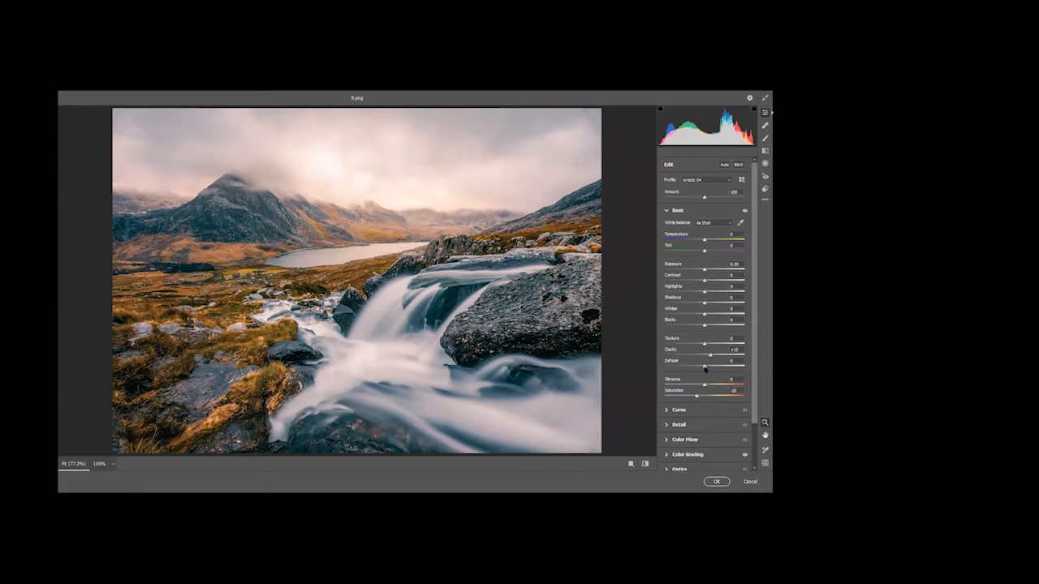
{"action": "left_click_drag", "start_coordinate": [703, 369], "coordinate": [726, 355]}
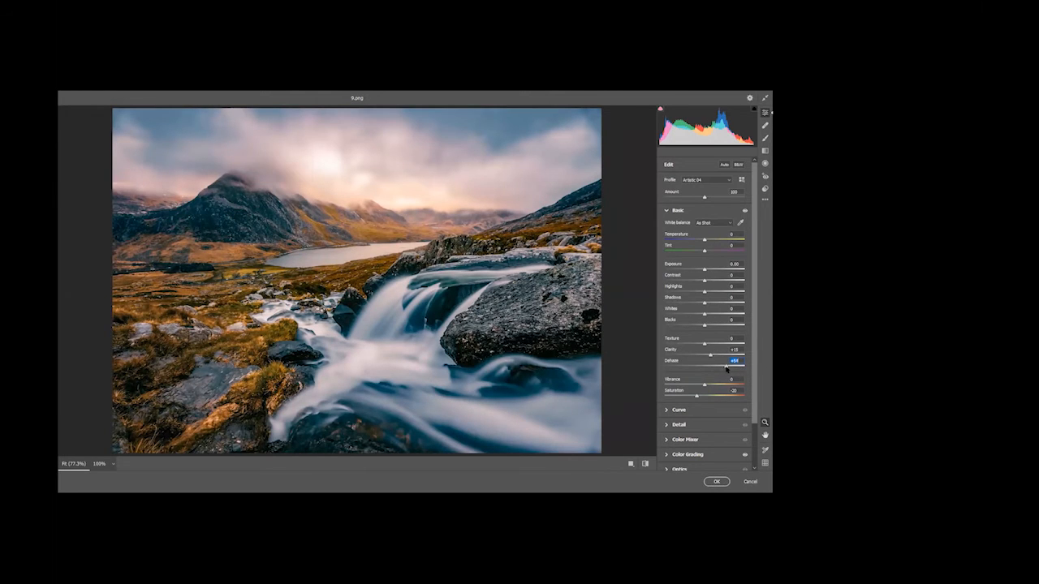
{"action": "left_click_drag", "start_coordinate": [726, 369], "coordinate": [726, 368]}
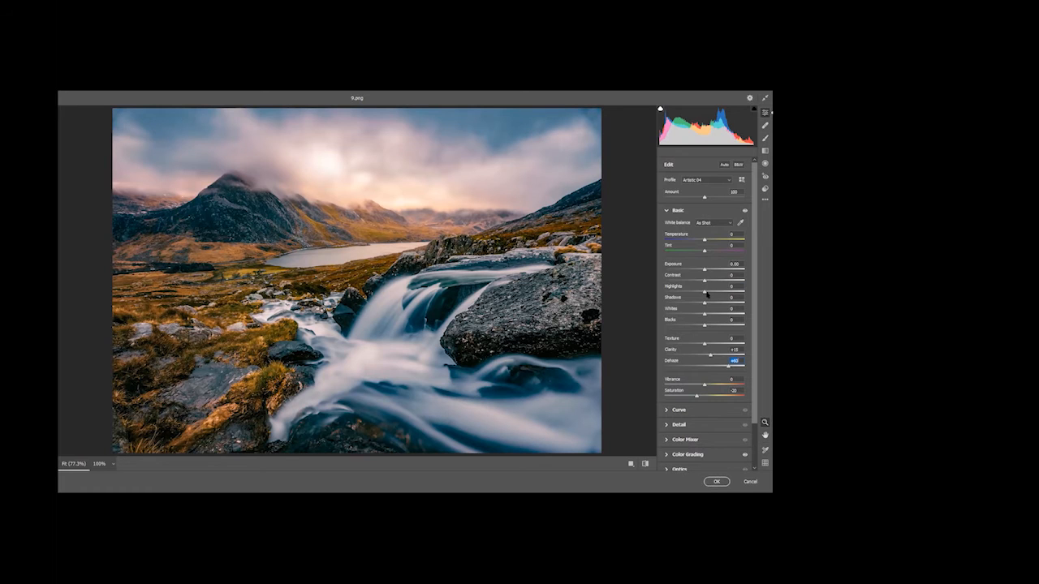
{"action": "left_click_drag", "start_coordinate": [706, 294], "coordinate": [681, 288]}
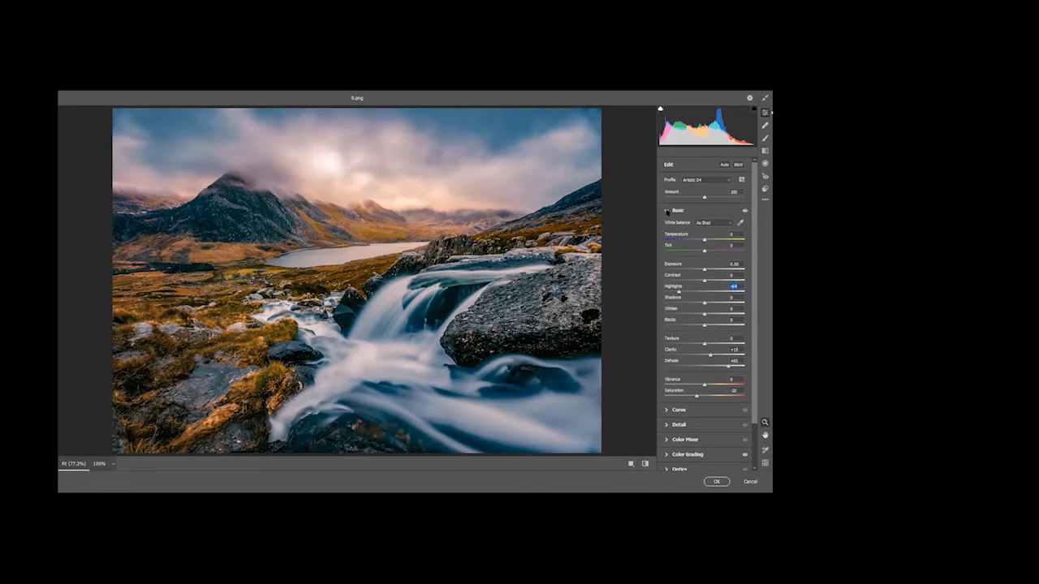
{"action": "left_click", "coordinate": [667, 211]}
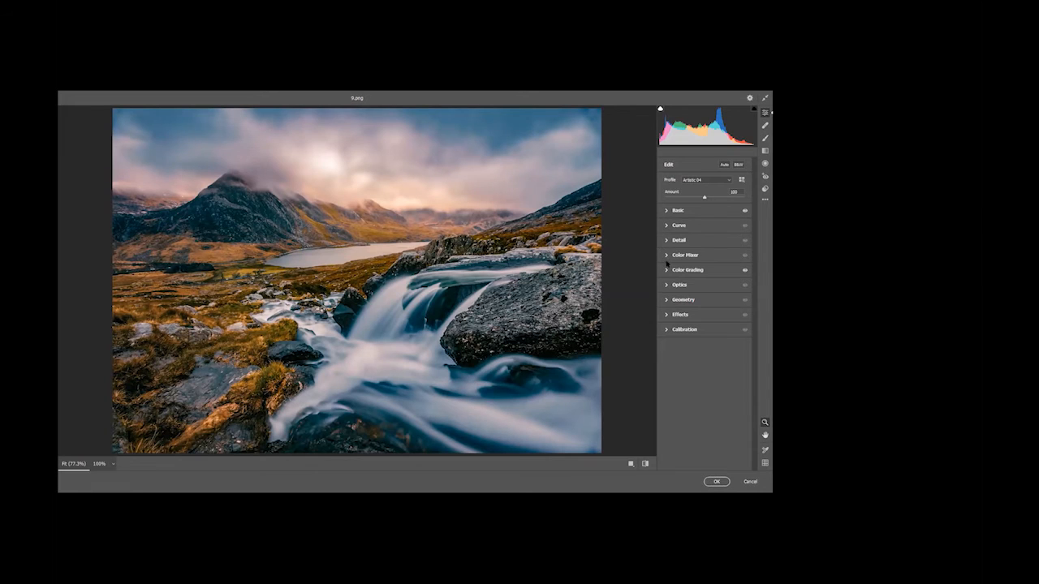
In the Color Mixer's Saturation settings, reduce Blues to about -94 and Purples to about -2 using targeted adjustment on the water.
{"action": "left_click", "coordinate": [667, 257]}
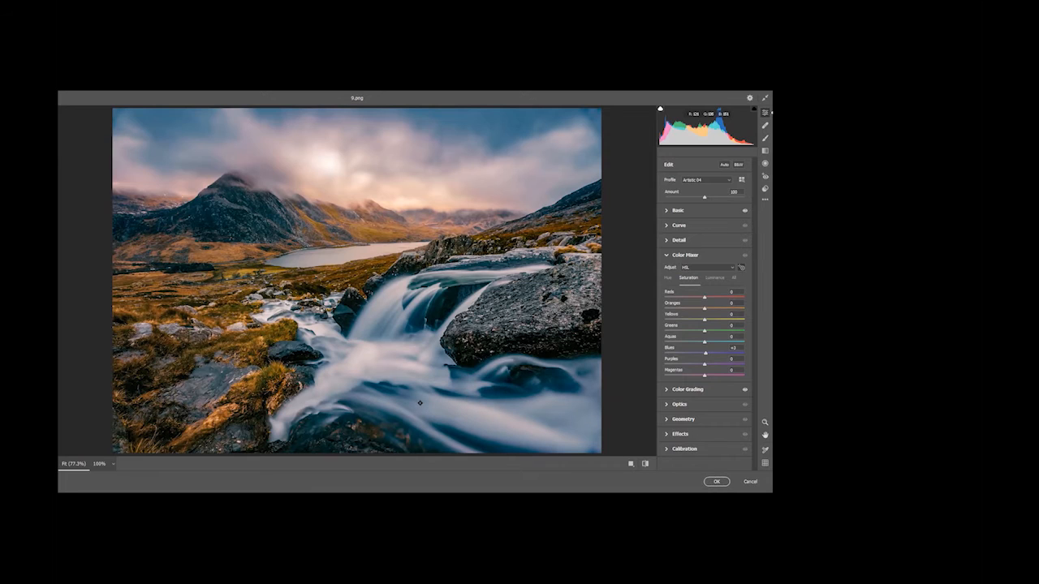
{"action": "left_click_drag", "start_coordinate": [418, 403], "coordinate": [403, 395]}
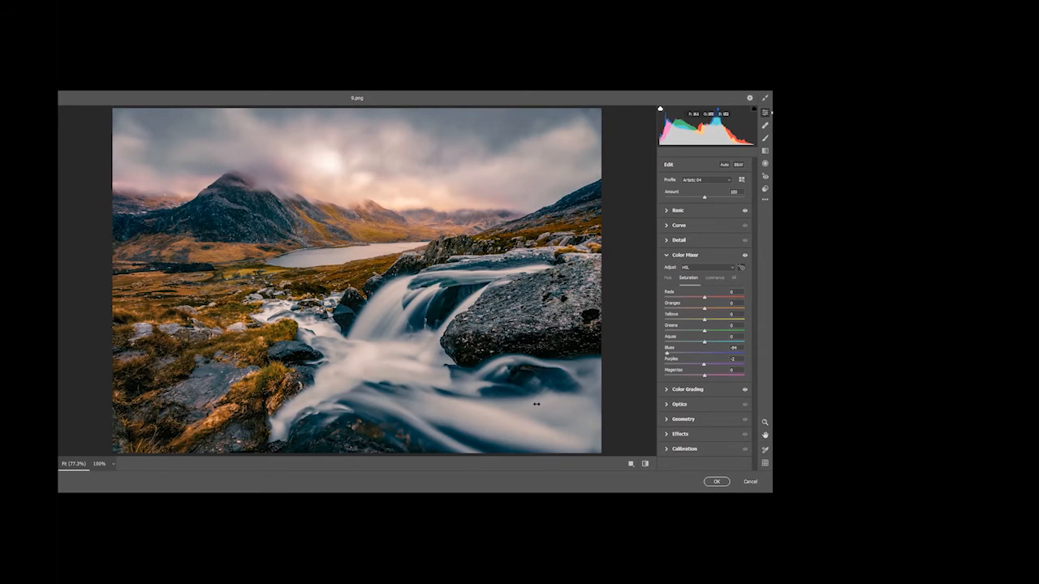
{"action": "left_click_drag", "start_coordinate": [536, 404], "coordinate": [540, 403]}
{"action": "left_click", "coordinate": [668, 256]}
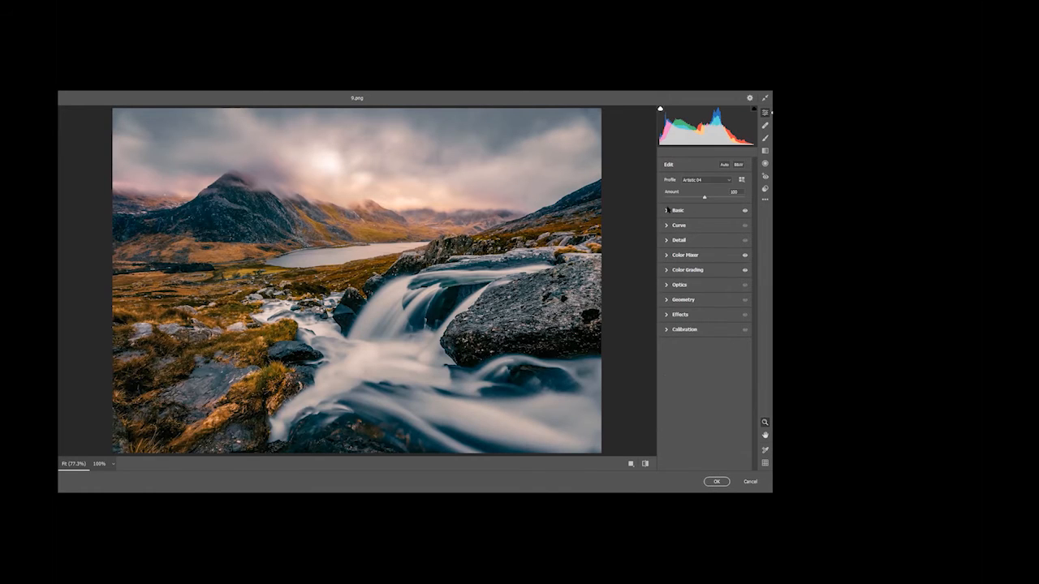
In Effects, darken the waterfall photo's edges with Vignetting about -36 and Feather 68, and apply the Camera Raw Filter.
{"action": "left_click", "coordinate": [665, 209]}
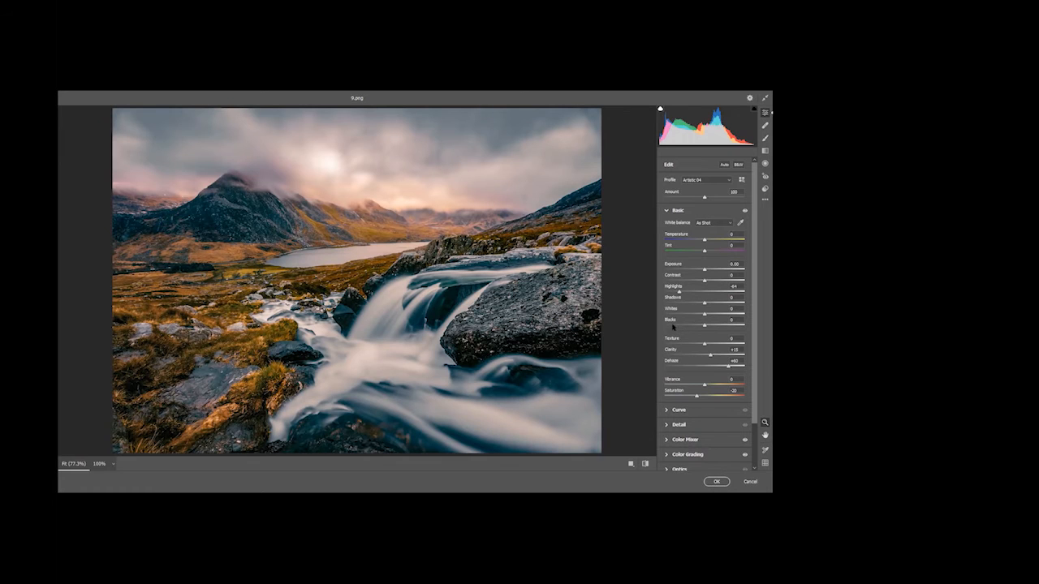
{"action": "scroll", "coordinate": [668, 325], "scroll_direction": "down", "scroll_amount": 2}
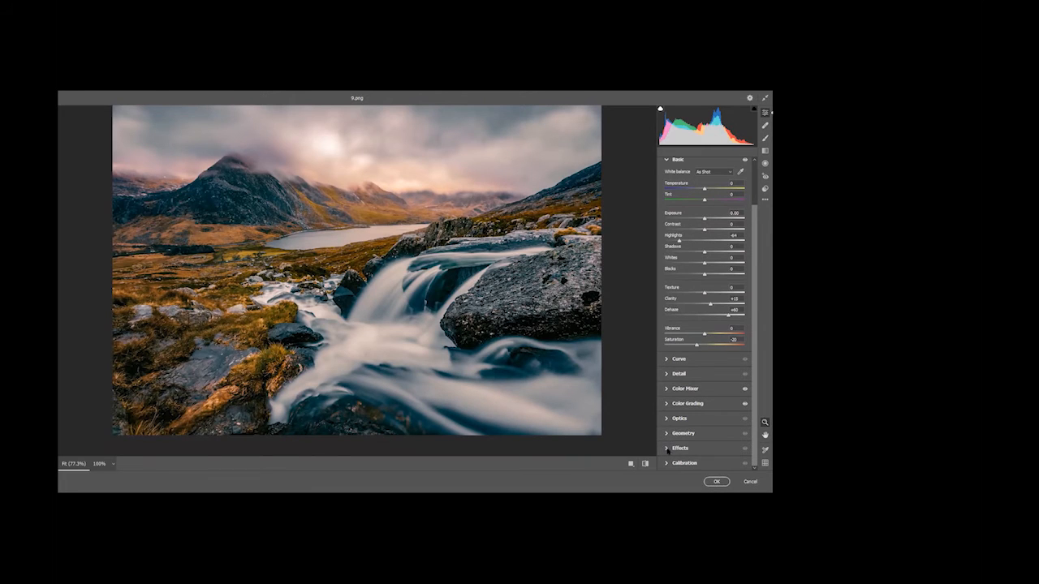
{"action": "left_click", "coordinate": [665, 448]}
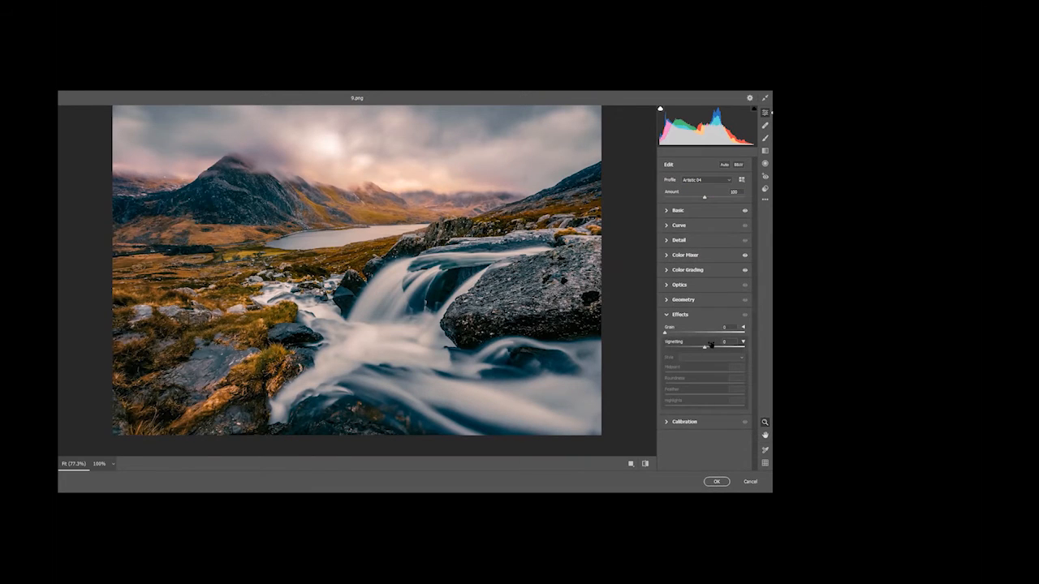
{"action": "left_click_drag", "start_coordinate": [704, 349], "coordinate": [695, 344]}
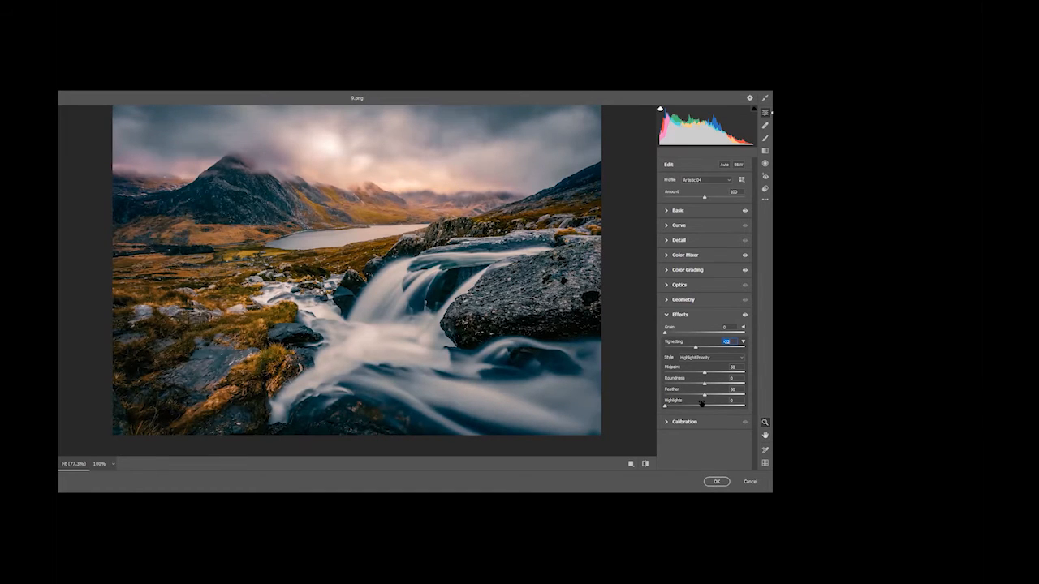
{"action": "left_click_drag", "start_coordinate": [704, 397], "coordinate": [710, 394]}
{"action": "left_click_drag", "start_coordinate": [695, 348], "coordinate": [694, 348]}
{"action": "left_click_drag", "start_coordinate": [695, 348], "coordinate": [681, 345]}
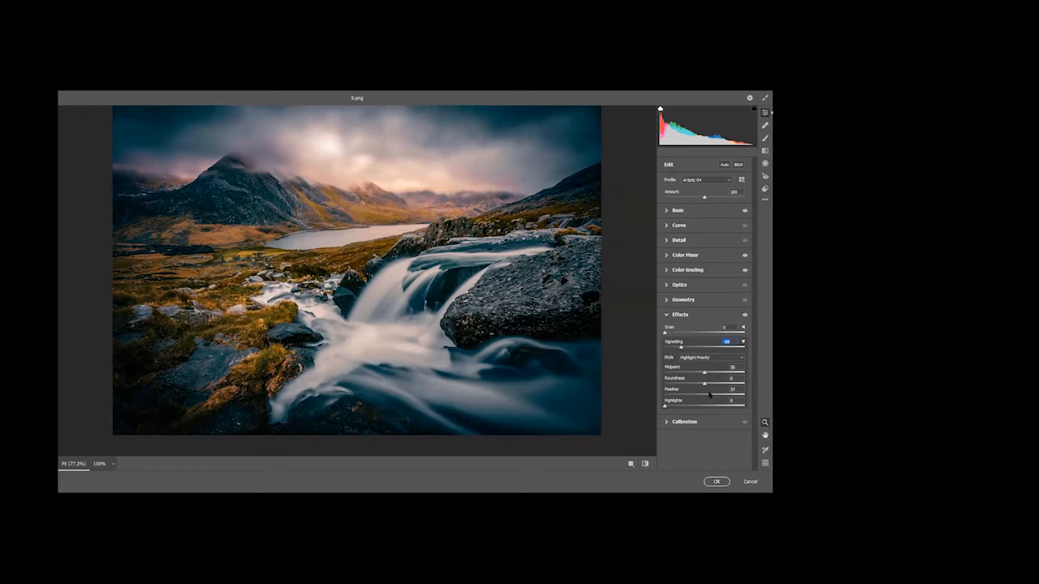
{"action": "left_click_drag", "start_coordinate": [710, 395], "coordinate": [708, 369]}
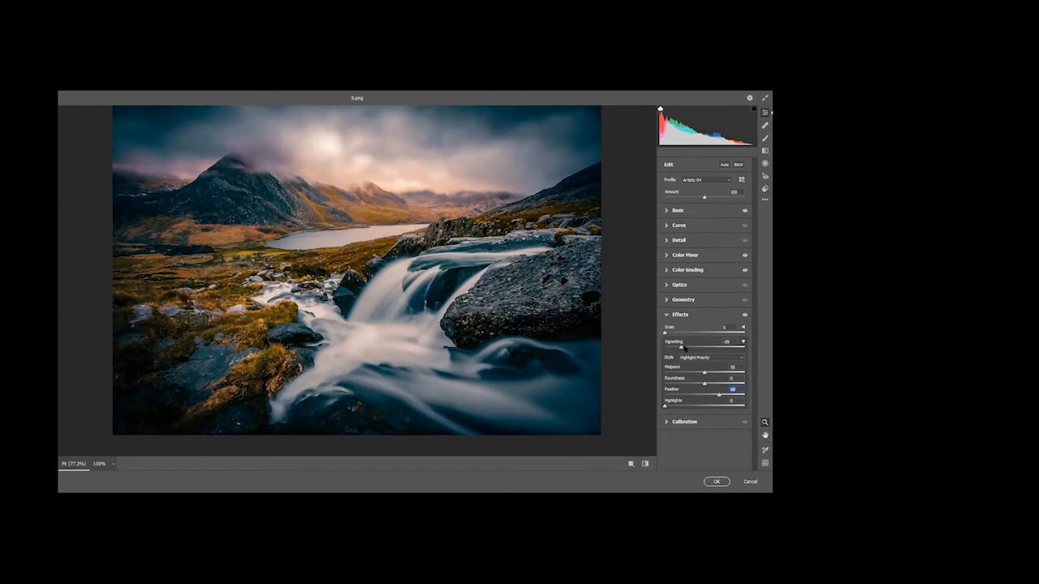
{"action": "left_click_drag", "start_coordinate": [684, 348], "coordinate": [689, 345]}
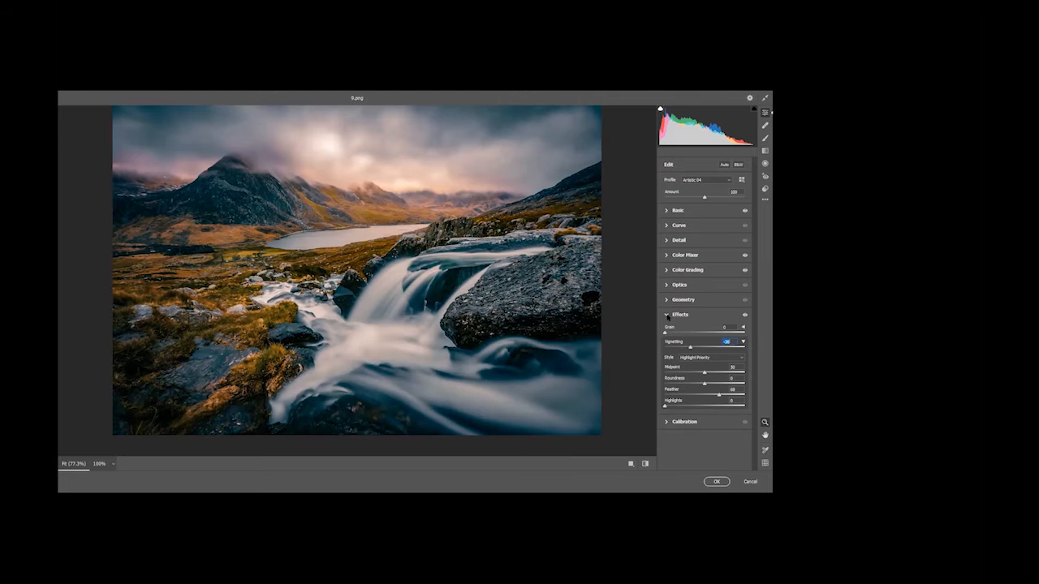
{"action": "left_click", "coordinate": [667, 315]}
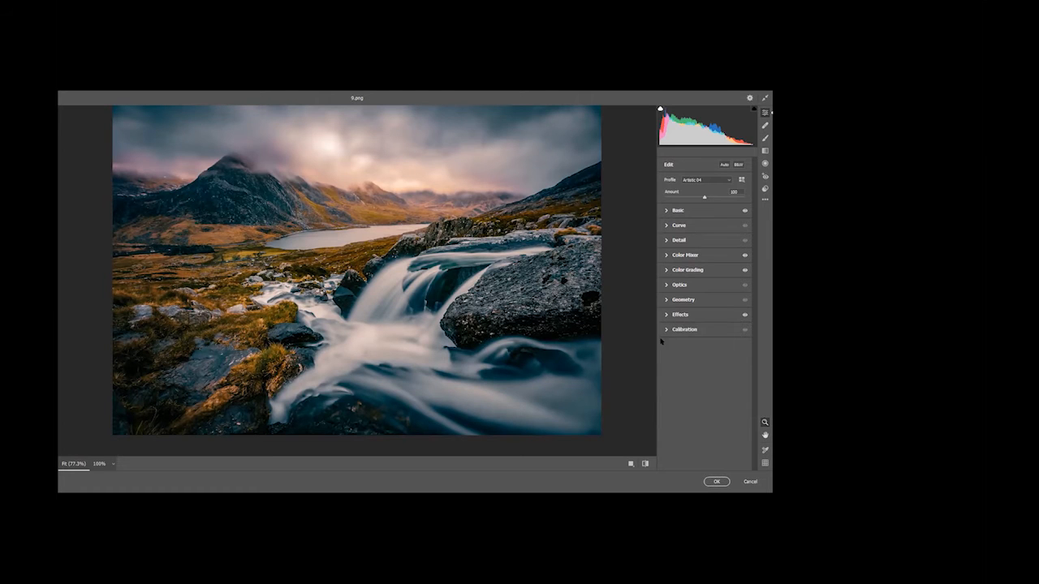
{"action": "left_click", "coordinate": [715, 482]}
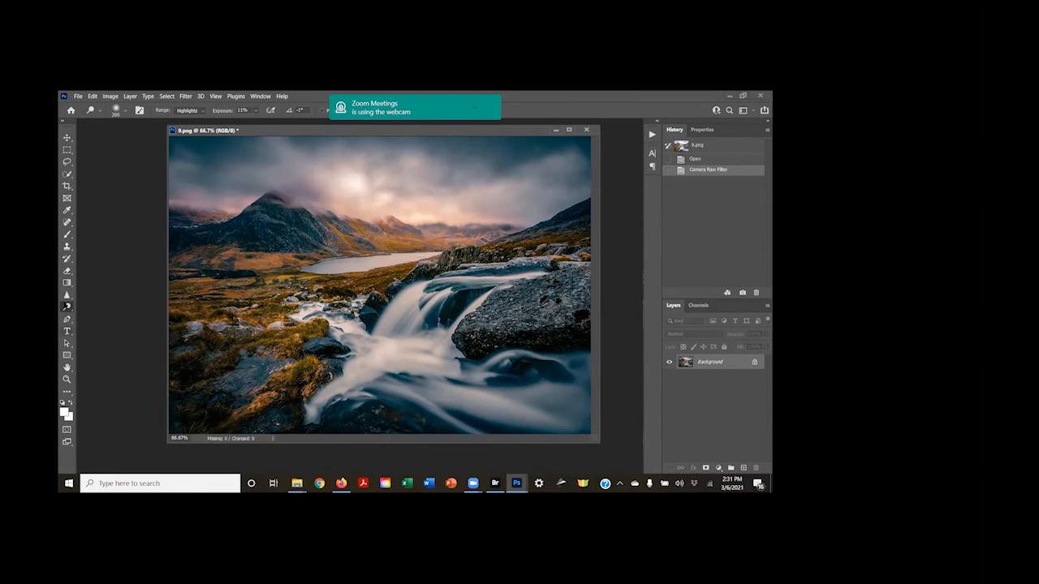
Burn the bright spot in the clouds and the white water below the waterfall with a 100 px brush on Midtones.
{"action": "right_click", "coordinate": [68, 306]}
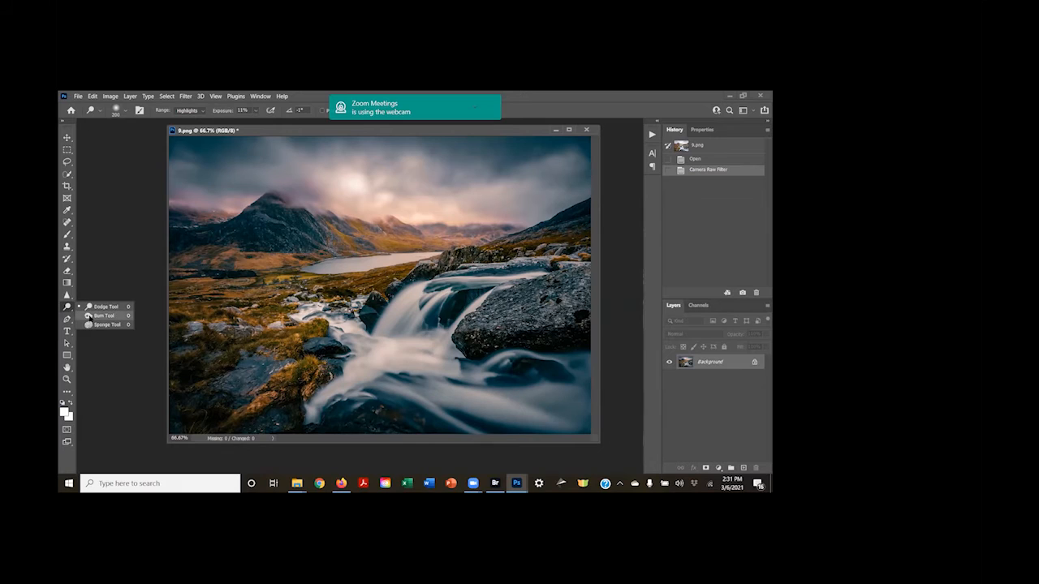
{"action": "left_click", "coordinate": [90, 316]}
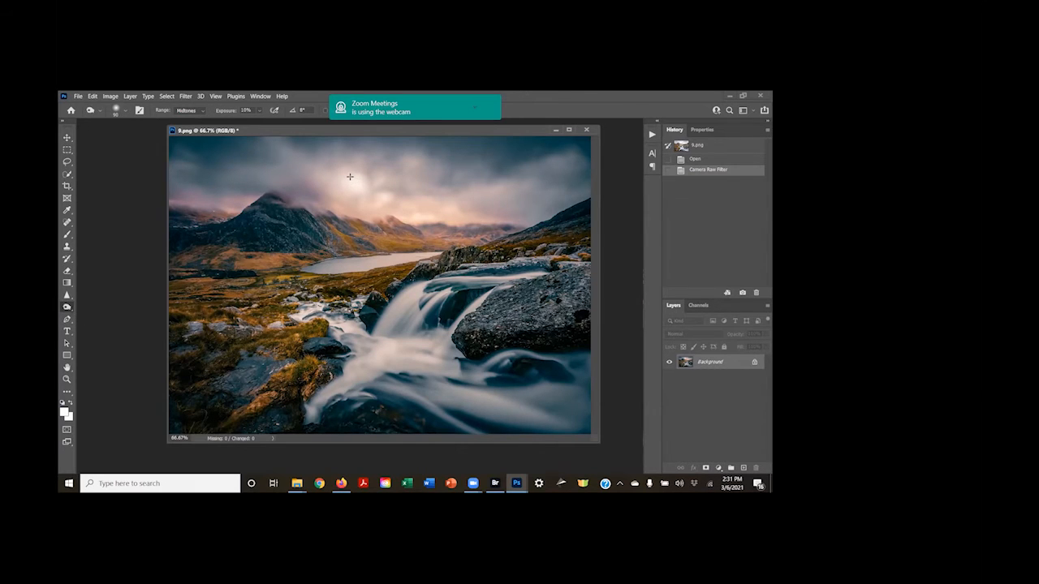
{"action": "key", "text": "Caps_Lock"}
{"action": "key", "text": "]"}
{"action": "mouse_move", "coordinate": [352, 180]}
{"action": "left_mouse_down"}
{"action": "mouse_move", "coordinate": [397, 194]}
{"action": "mouse_move", "coordinate": [343, 184]}
{"action": "mouse_move", "coordinate": [365, 180]}
{"action": "mouse_move", "coordinate": [349, 187]}
{"action": "mouse_move", "coordinate": [365, 191]}
{"action": "mouse_move", "coordinate": [341, 177]}
{"action": "mouse_move", "coordinate": [360, 170]}
{"action": "mouse_move", "coordinate": [367, 189]}
{"action": "mouse_move", "coordinate": [304, 192]}
{"action": "mouse_move", "coordinate": [357, 182]}
{"action": "left_mouse_up"}
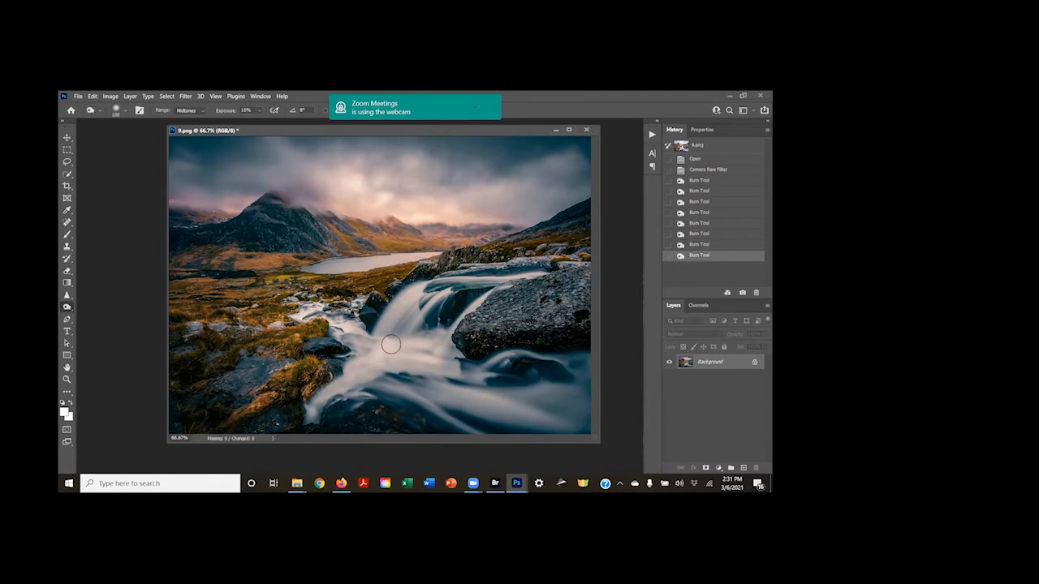
{"action": "left_click_drag", "start_coordinate": [390, 344], "coordinate": [316, 395]}
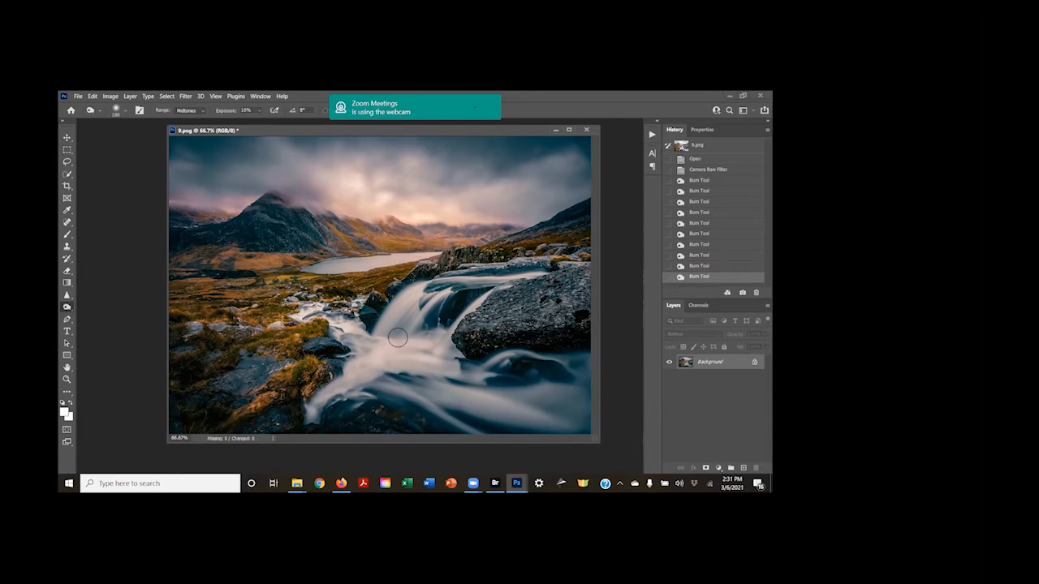
{"action": "mouse_move", "coordinate": [397, 337]}
{"action": "left_mouse_down"}
{"action": "mouse_move", "coordinate": [341, 327]}
{"action": "mouse_move", "coordinate": [333, 317]}
{"action": "mouse_move", "coordinate": [311, 344]}
{"action": "left_mouse_up"}
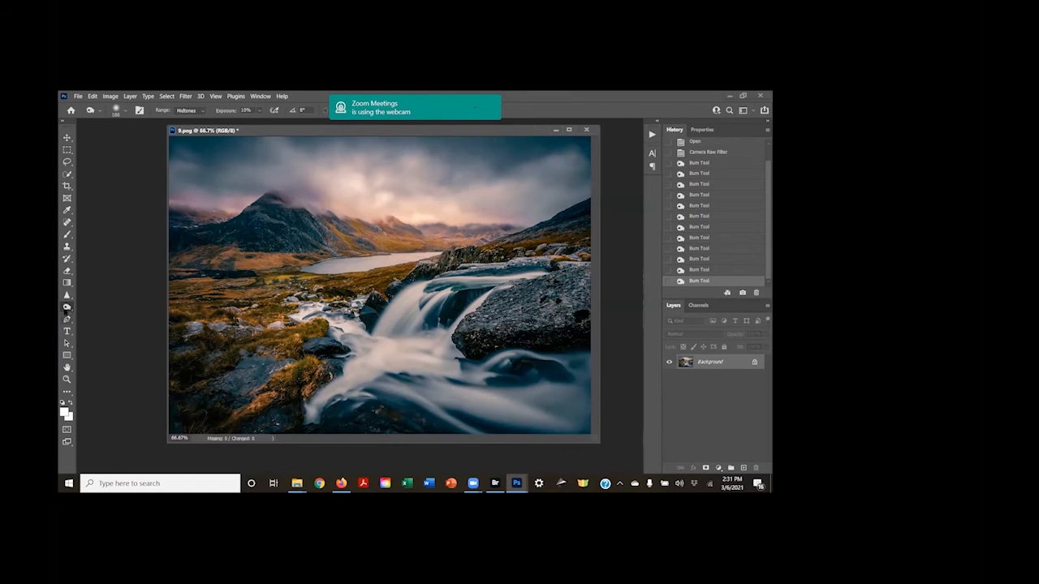
Saturate the grassy land and hills around the lake using the Sponge tool in Saturate mode with a 125 px brush.
{"action": "right_click", "coordinate": [68, 307]}
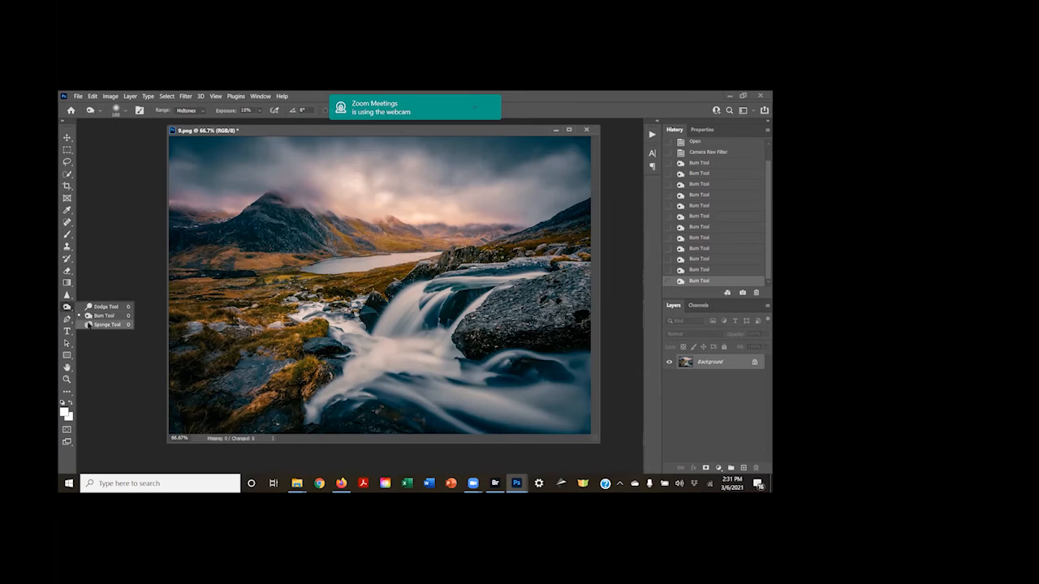
{"action": "left_click", "coordinate": [89, 325]}
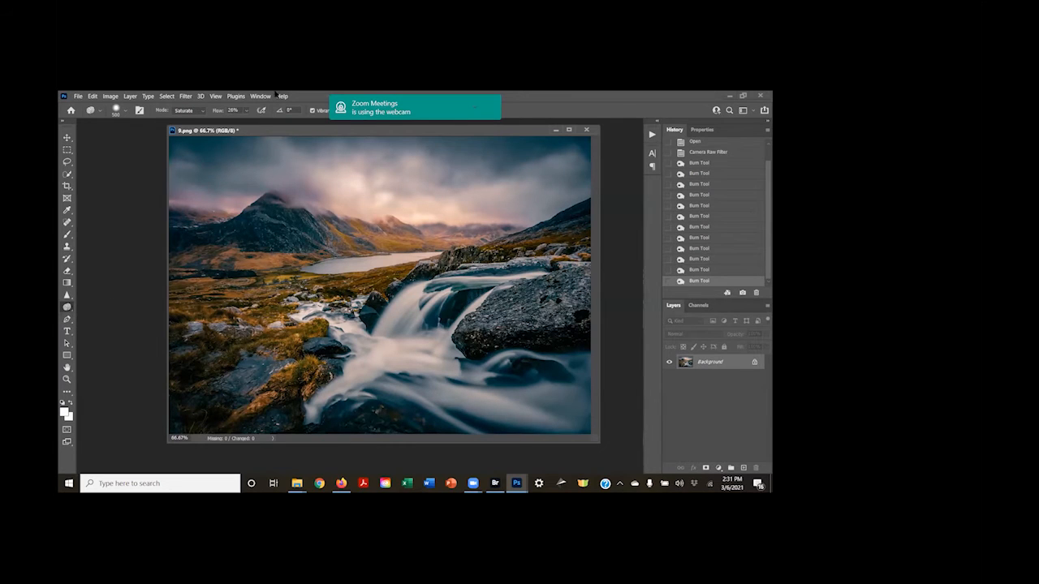
{"action": "key", "text": "bracketleft"}
{"action": "key", "text": "bracketleft"}
{"action": "key", "text": "bracketleft"}
{"action": "key", "text": "bracketleft"}
{"action": "key", "text": "bracketleft"}
{"action": "key", "text": "bracketleft"}
{"action": "key", "text": "bracketleft"}
{"action": "mouse_move", "coordinate": [351, 282]}
{"action": "left_mouse_down"}
{"action": "mouse_move", "coordinate": [252, 288]}
{"action": "mouse_move", "coordinate": [387, 273]}
{"action": "mouse_move", "coordinate": [305, 296]}
{"action": "mouse_move", "coordinate": [279, 290]}
{"action": "left_mouse_up"}
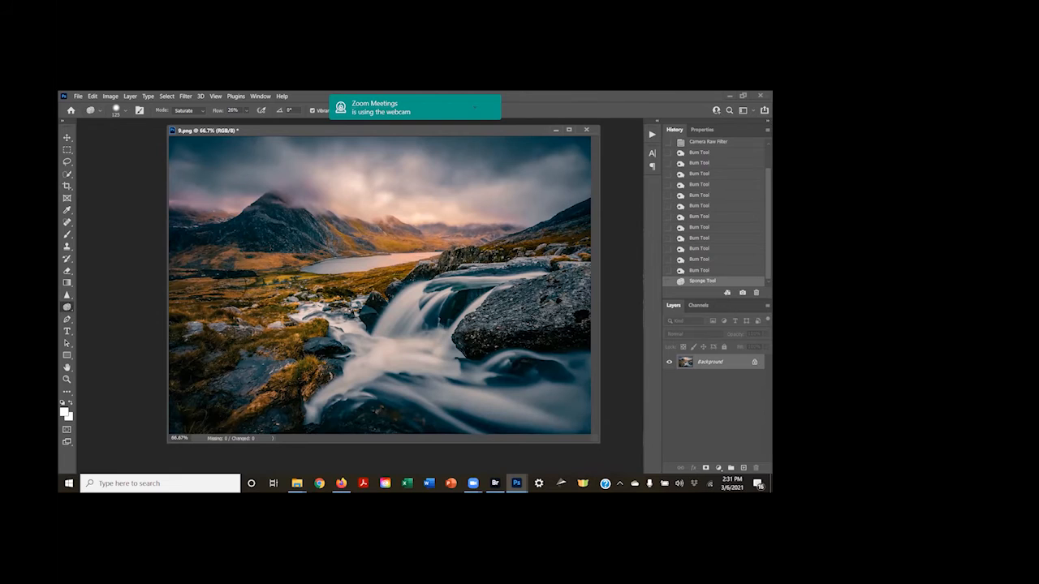
{"action": "left_click_drag", "start_coordinate": [187, 299], "coordinate": [243, 280]}
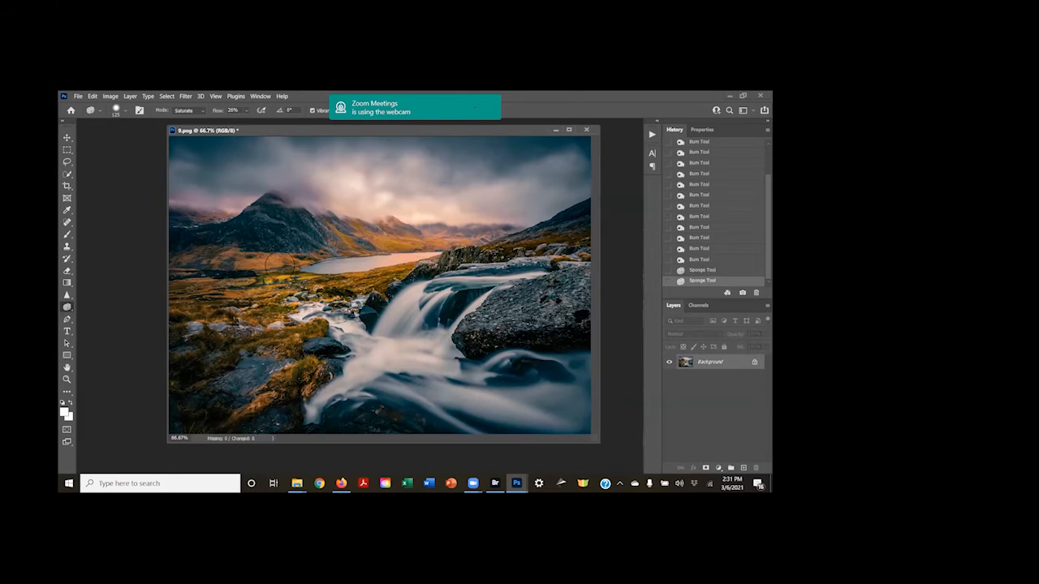
{"action": "left_click_drag", "start_coordinate": [58, 283], "coordinate": [98, 276]}
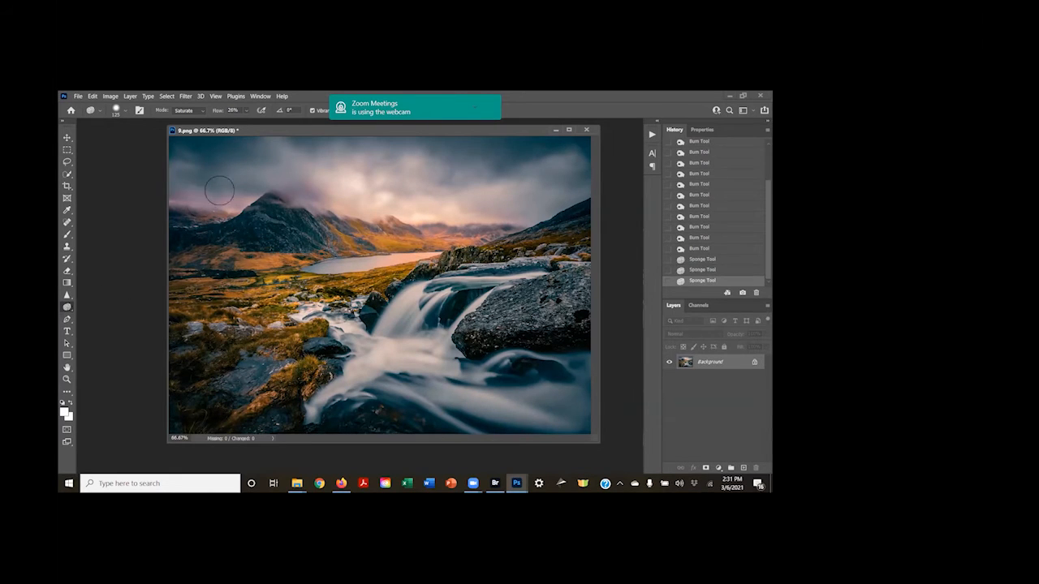
Compare the photo's Open, Camera Raw Filter and last Sponge Tool history states.
{"action": "left_click", "coordinate": [419, 103]}
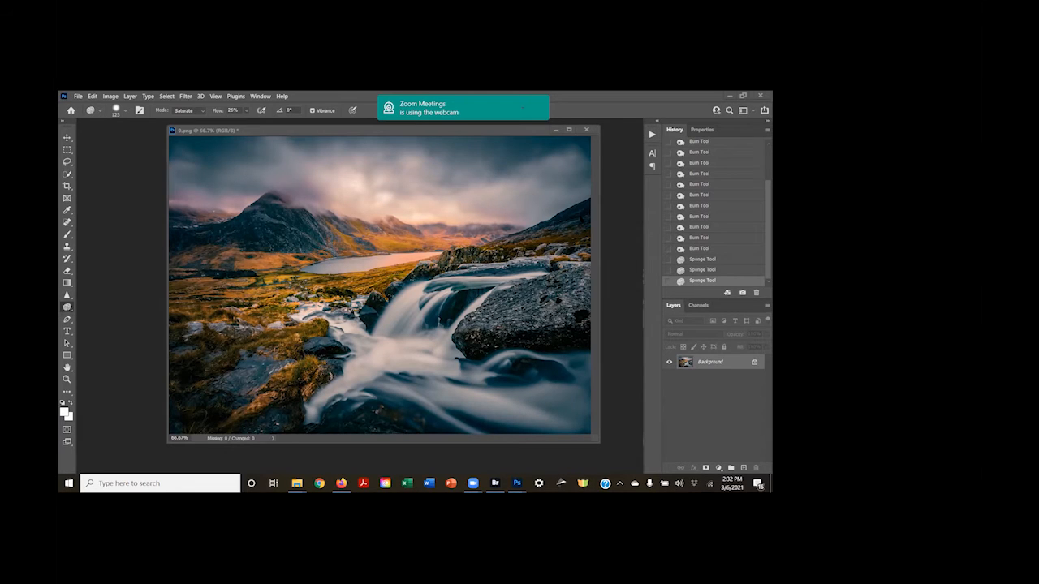
{"action": "scroll", "coordinate": [750, 219], "scroll_direction": "up", "scroll_amount": 5}
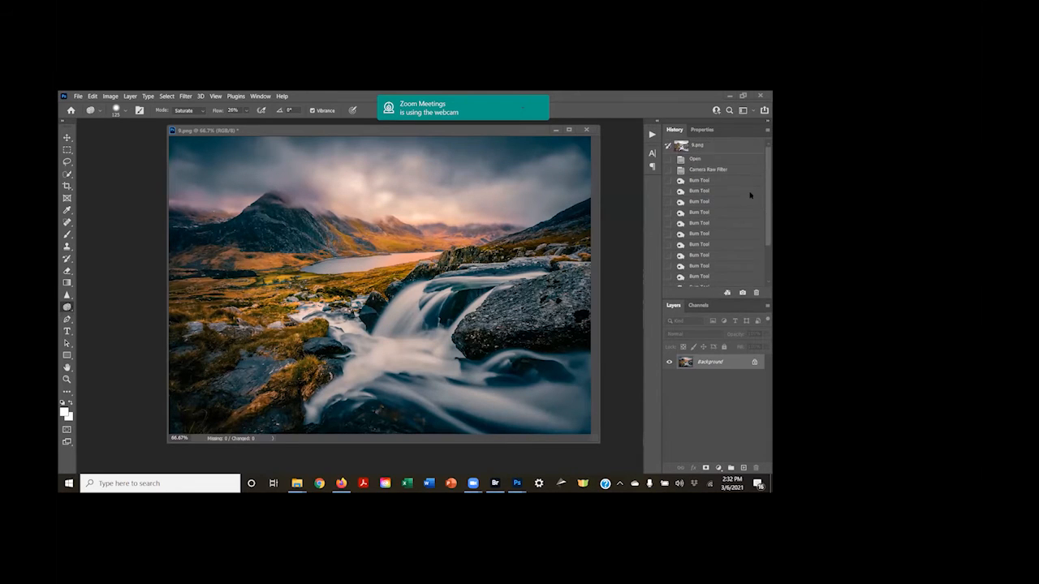
{"action": "left_click", "coordinate": [698, 160]}
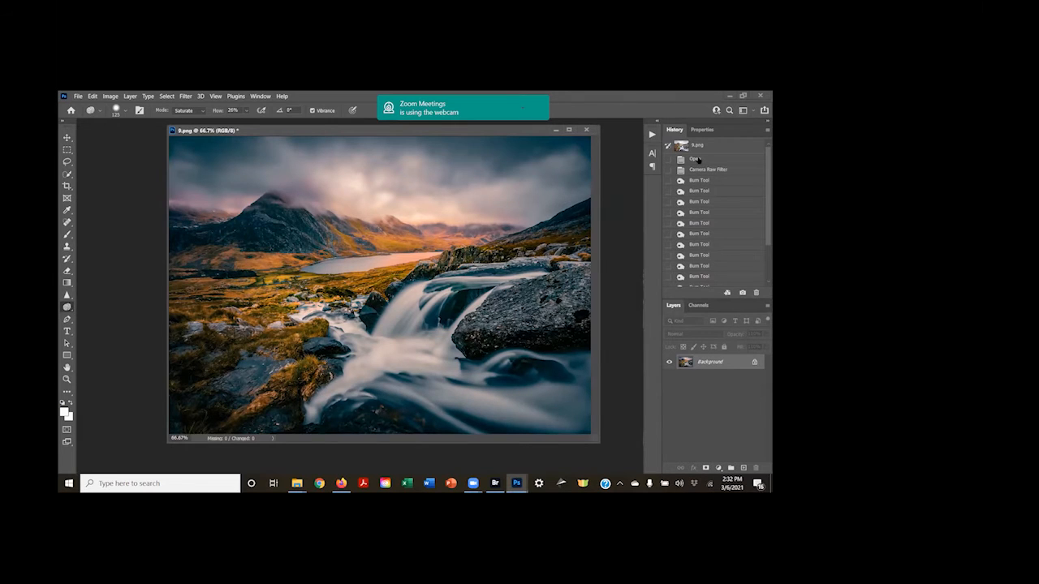
{"action": "left_click", "coordinate": [697, 159]}
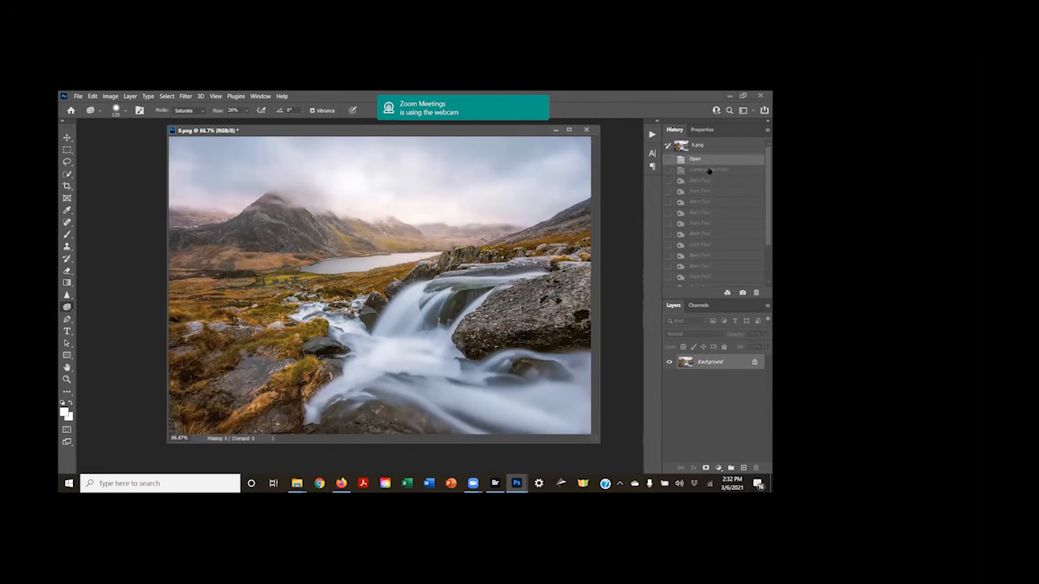
{"action": "left_click", "coordinate": [709, 170]}
{"action": "scroll", "coordinate": [712, 203], "scroll_direction": "down", "scroll_amount": 5}
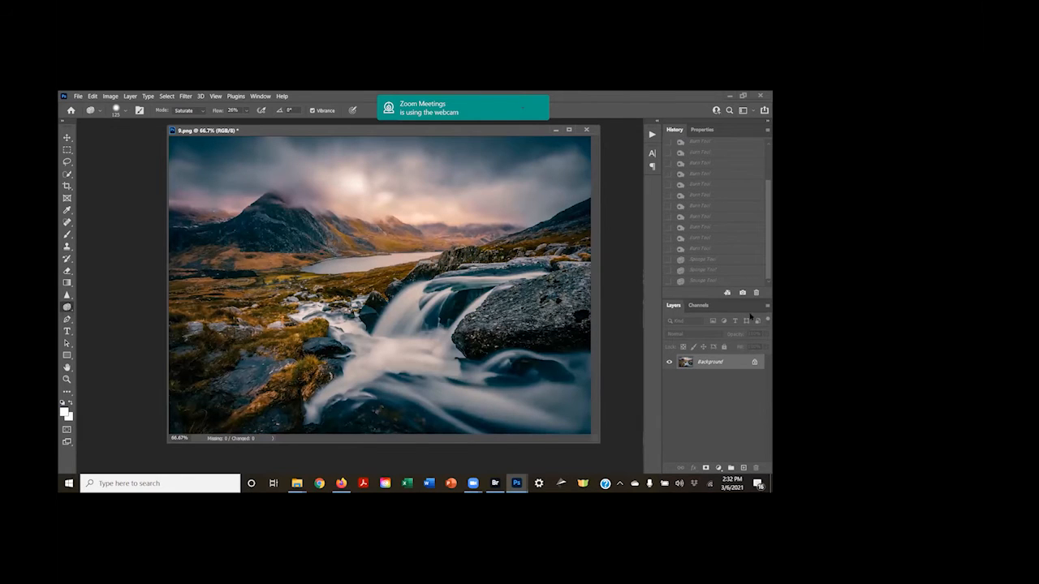
{"action": "left_click", "coordinate": [718, 280]}
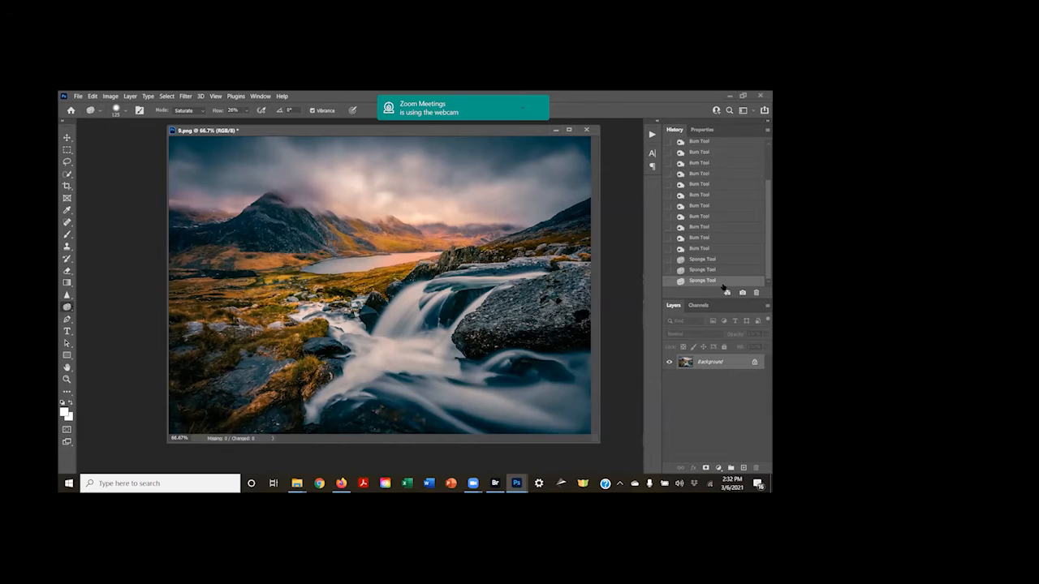
Revert the photo to its Open history state and select the sky automatically.
{"action": "scroll", "coordinate": [712, 168], "scroll_direction": "up", "scroll_amount": 5}
{"action": "left_click", "coordinate": [709, 160]}
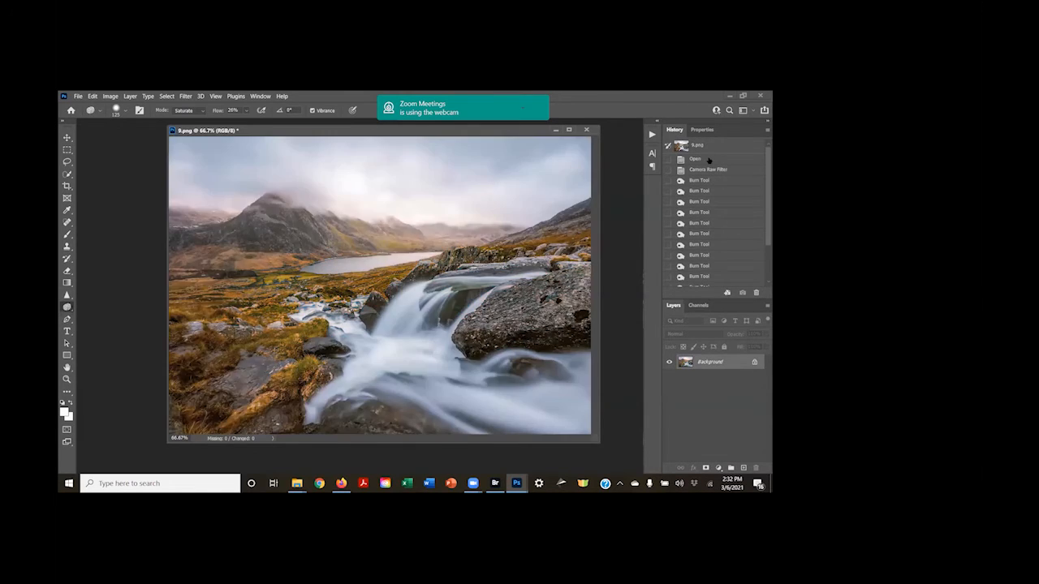
{"action": "scroll", "coordinate": [758, 215], "scroll_direction": "down", "scroll_amount": 5}
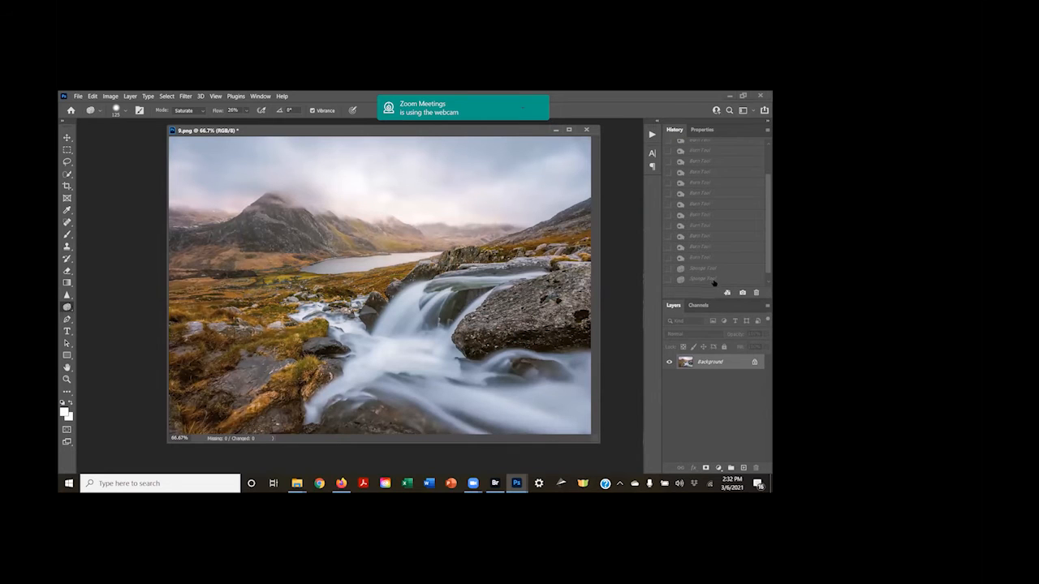
{"action": "scroll", "coordinate": [761, 251], "scroll_direction": "down", "scroll_amount": 1}
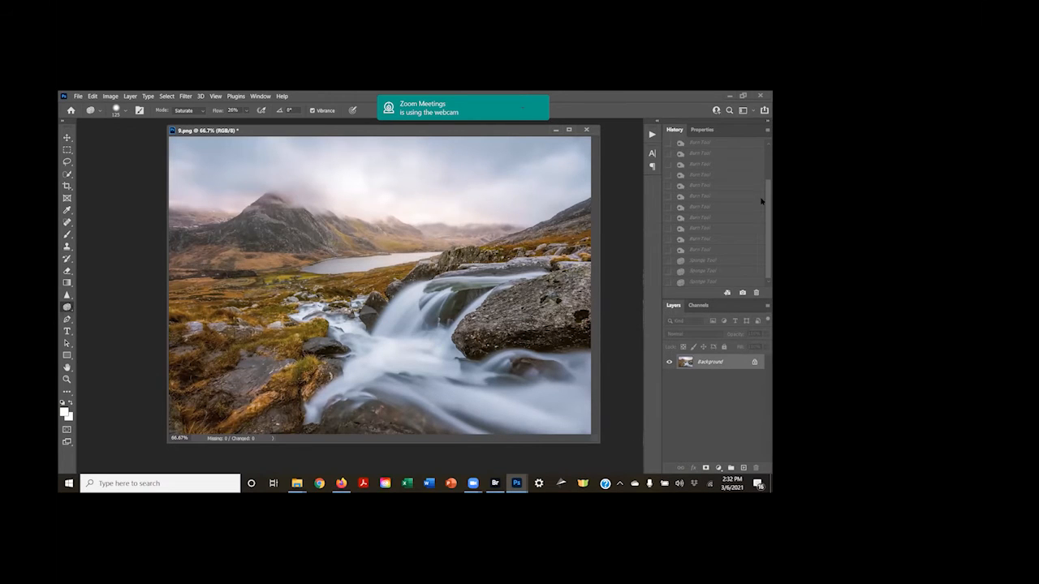
{"action": "scroll", "coordinate": [759, 195], "scroll_direction": "up", "scroll_amount": 5}
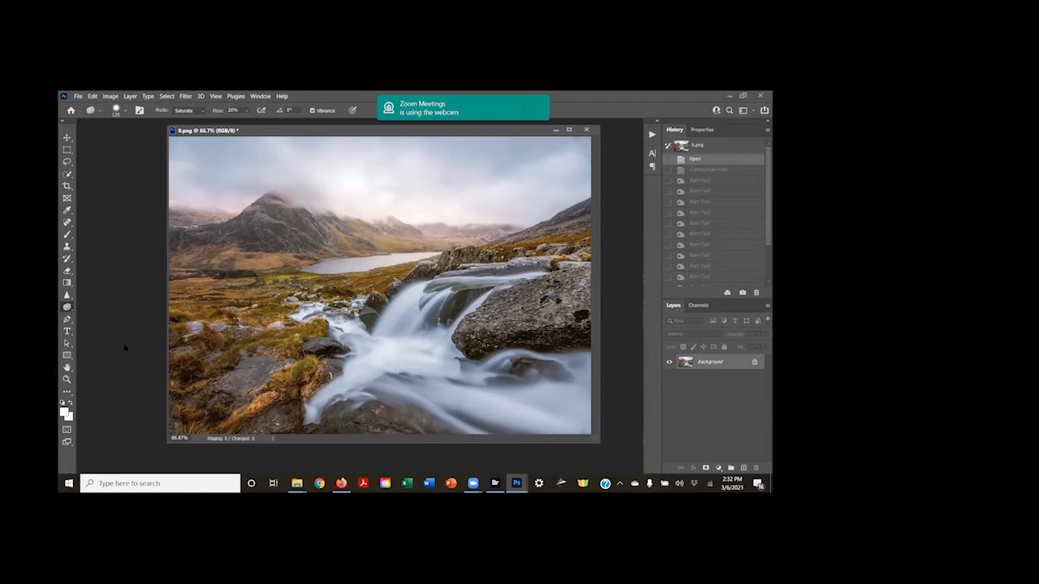
{"action": "left_click", "coordinate": [167, 96]}
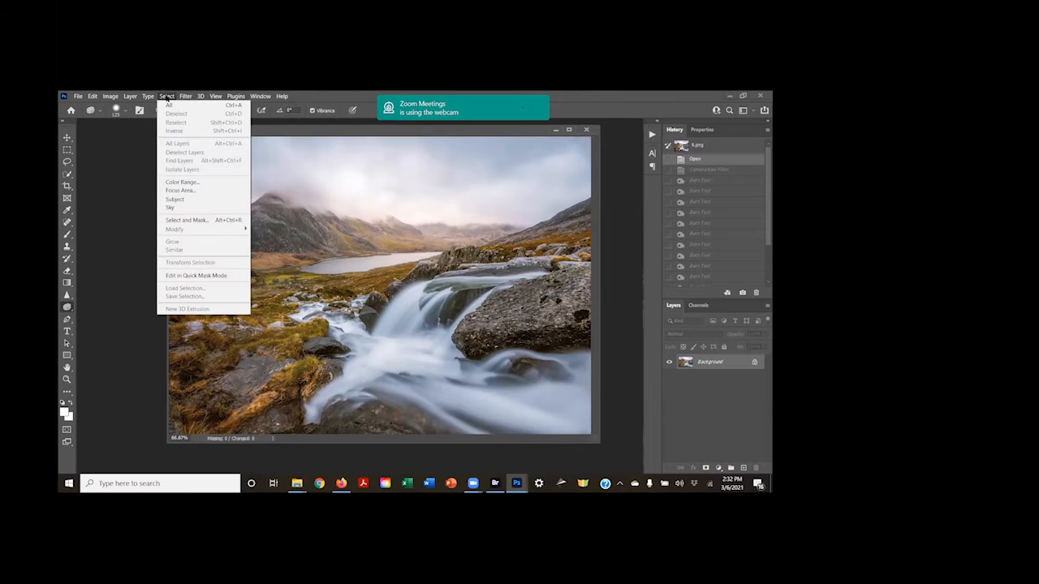
{"action": "left_click", "coordinate": [170, 208]}
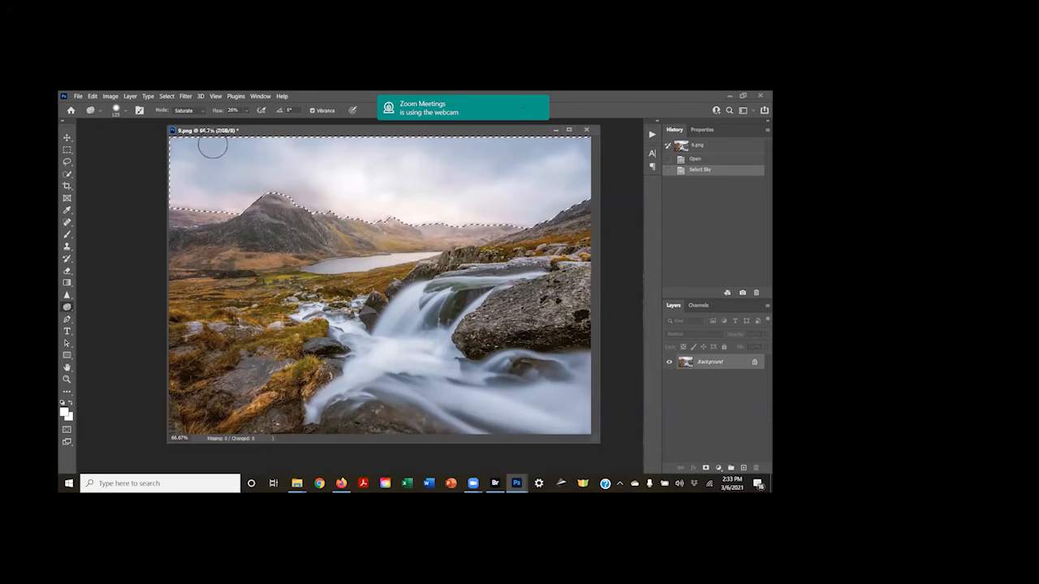
Strengthen the selected sky by raising Dehaze with the Camera Raw Filter, and remove the selection.
{"action": "left_click", "coordinate": [186, 95]}
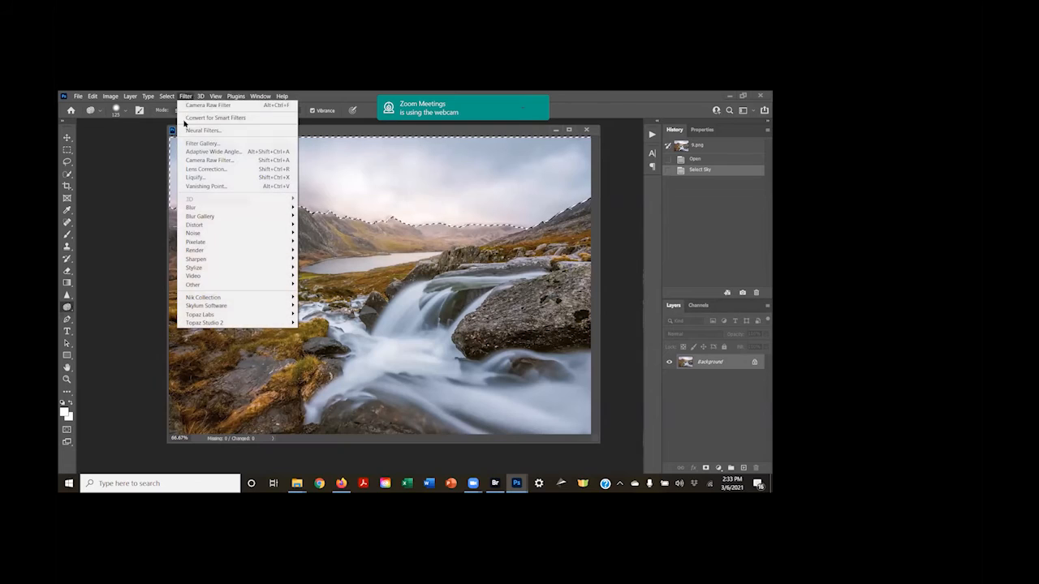
{"action": "left_click", "coordinate": [199, 161]}
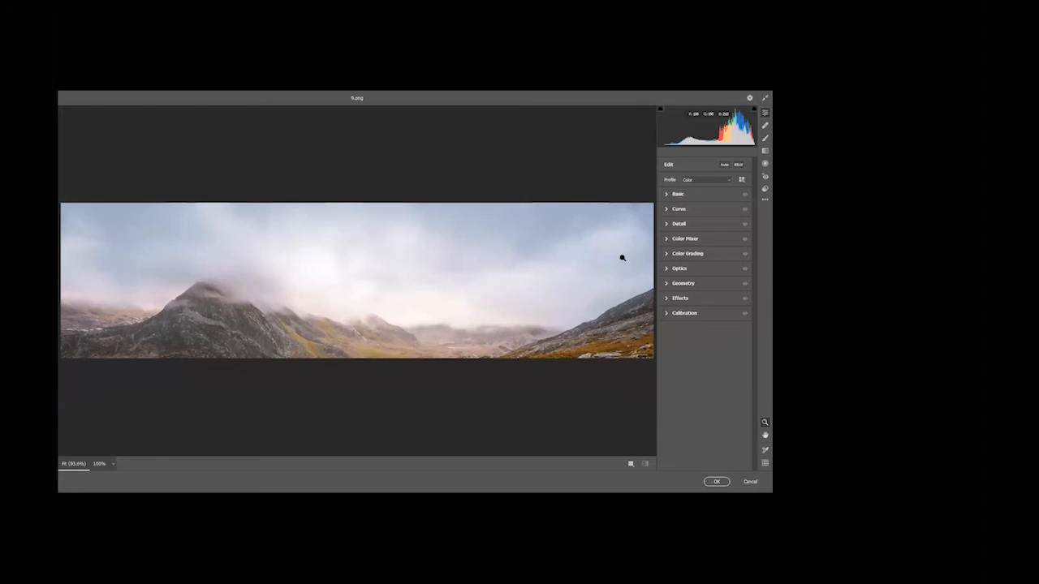
{"action": "left_click", "coordinate": [666, 195]}
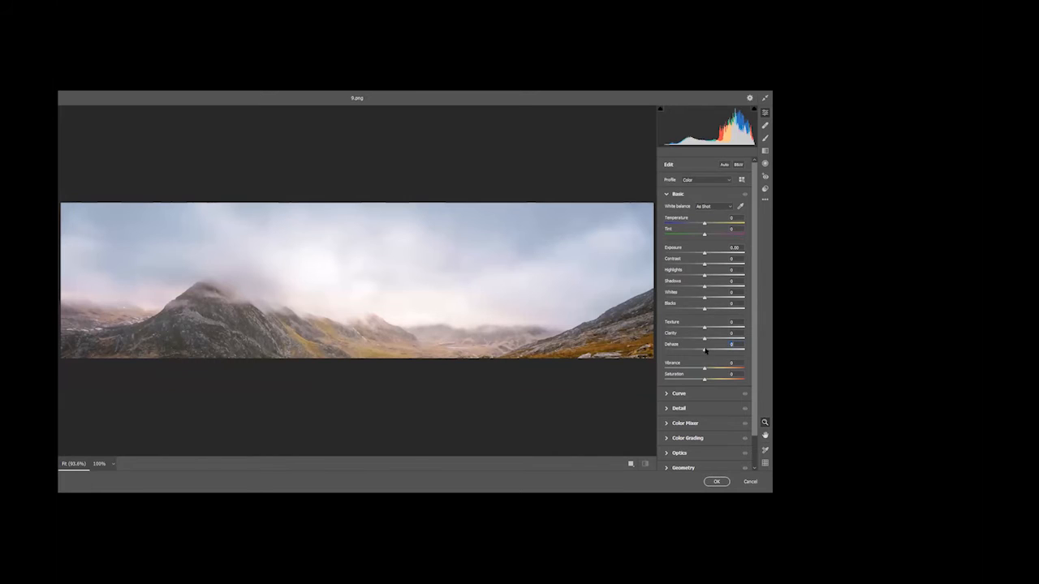
{"action": "left_click_drag", "start_coordinate": [705, 351], "coordinate": [735, 345]}
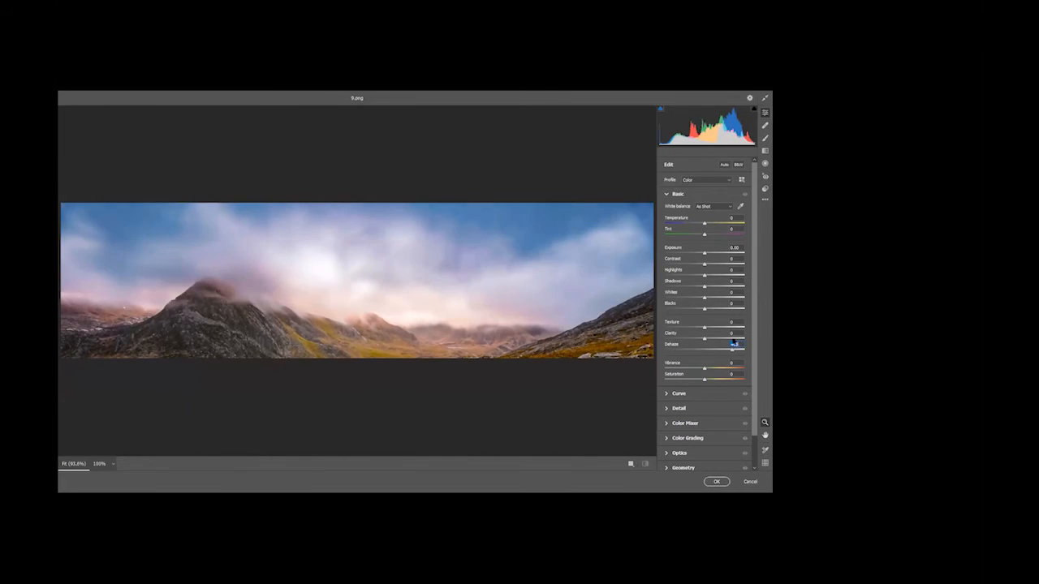
{"action": "left_click", "coordinate": [718, 482]}
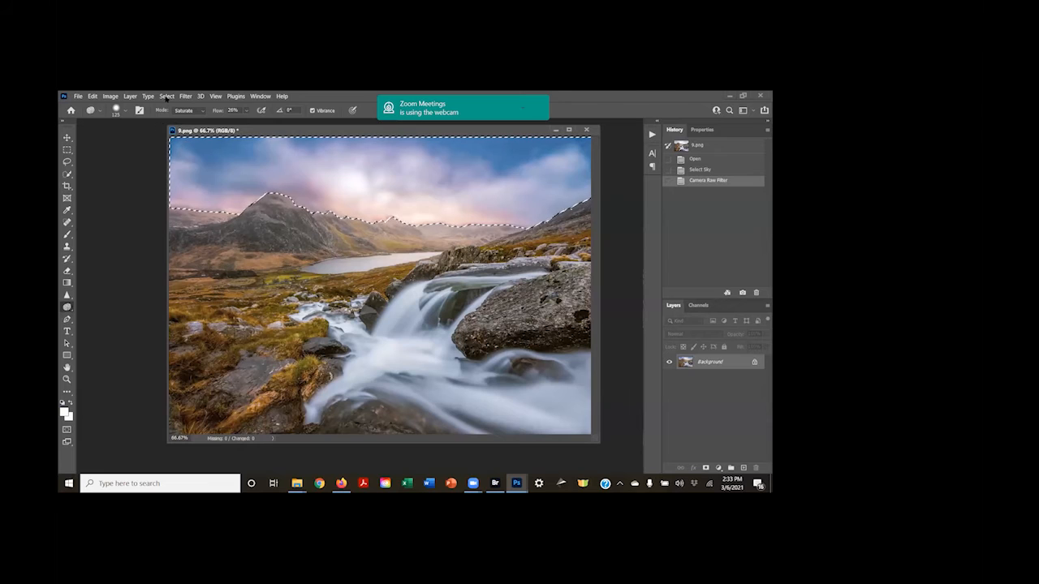
{"action": "left_click", "coordinate": [166, 96]}
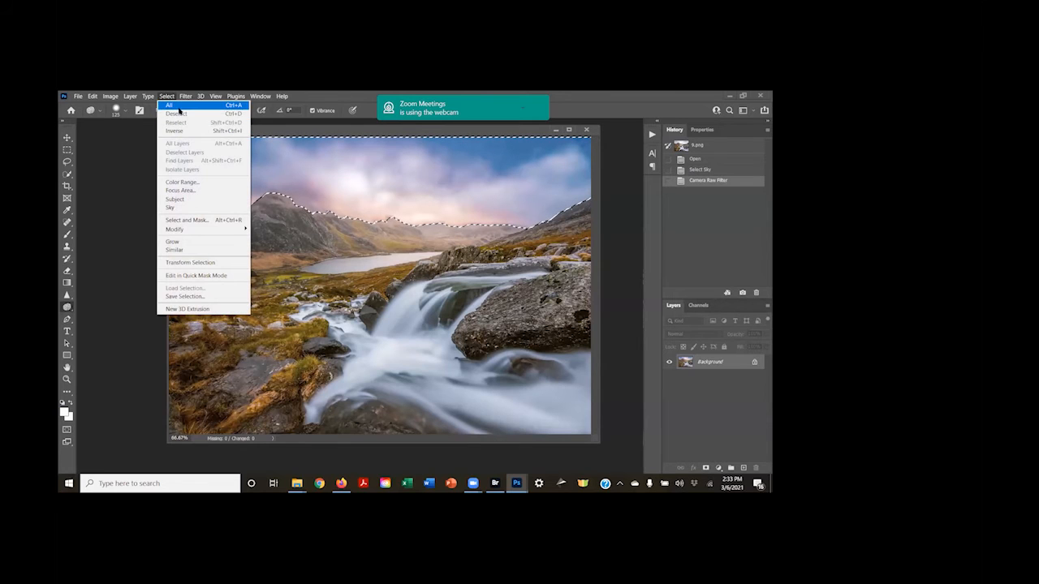
{"action": "left_click", "coordinate": [176, 115]}
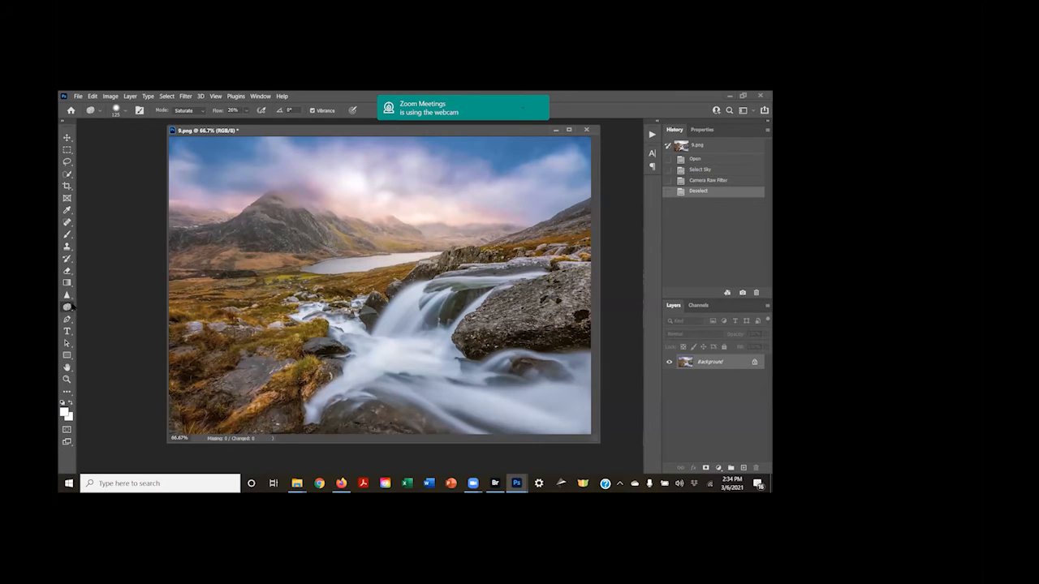
Burn the bright area in the clouds and the small white stream with a 100 px brush on Midtones at 10% exposure.
{"action": "right_click", "coordinate": [69, 307]}
{"action": "left_click", "coordinate": [89, 316]}
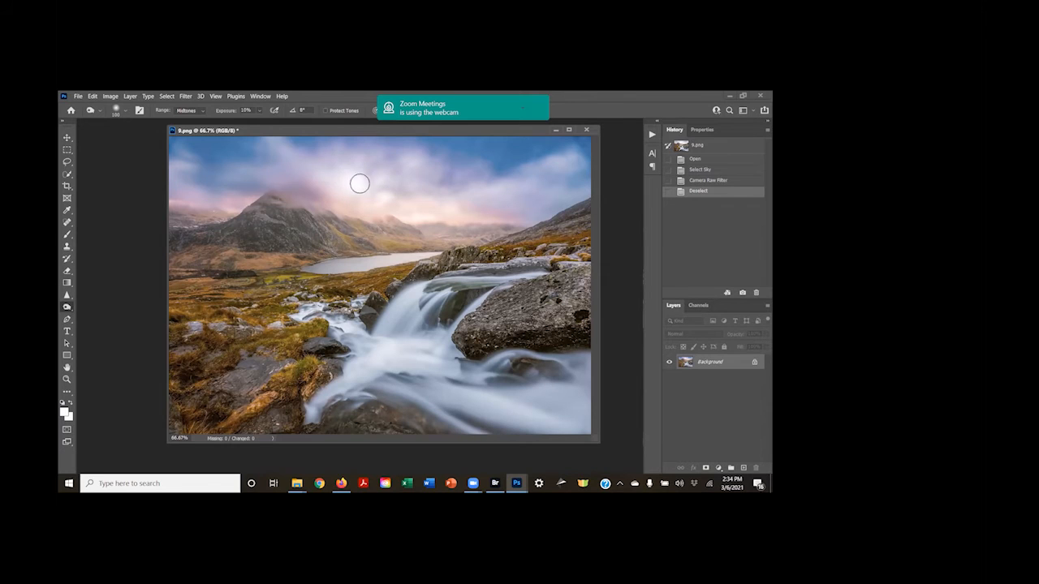
{"action": "left_click_drag", "start_coordinate": [368, 178], "coordinate": [382, 192]}
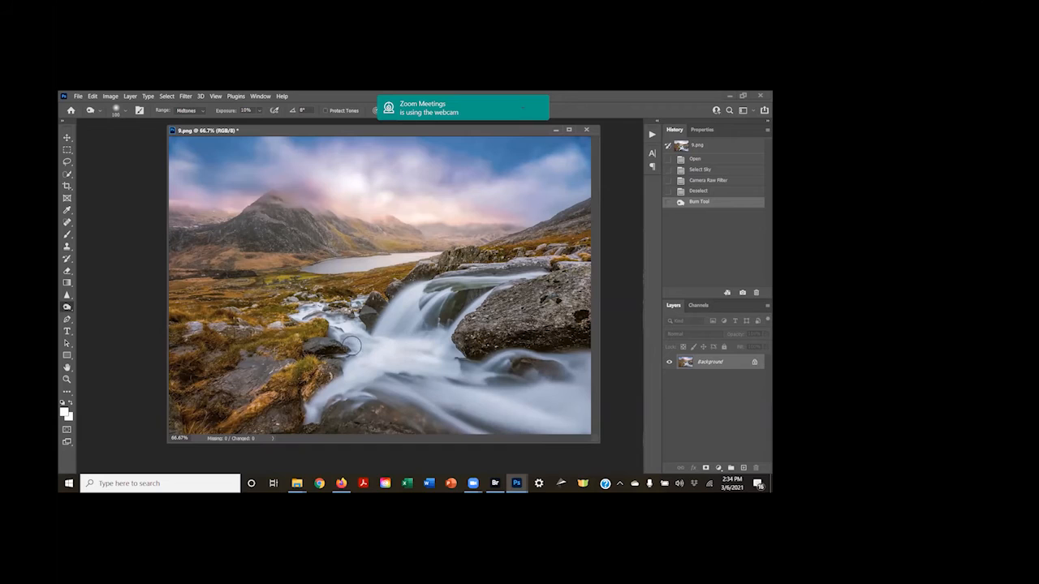
{"action": "left_click_drag", "start_coordinate": [300, 318], "coordinate": [297, 313]}
{"action": "mouse_move", "coordinate": [349, 161]}
{"action": "left_mouse_down"}
{"action": "mouse_move", "coordinate": [347, 187]}
{"action": "mouse_move", "coordinate": [379, 166]}
{"action": "left_mouse_up"}
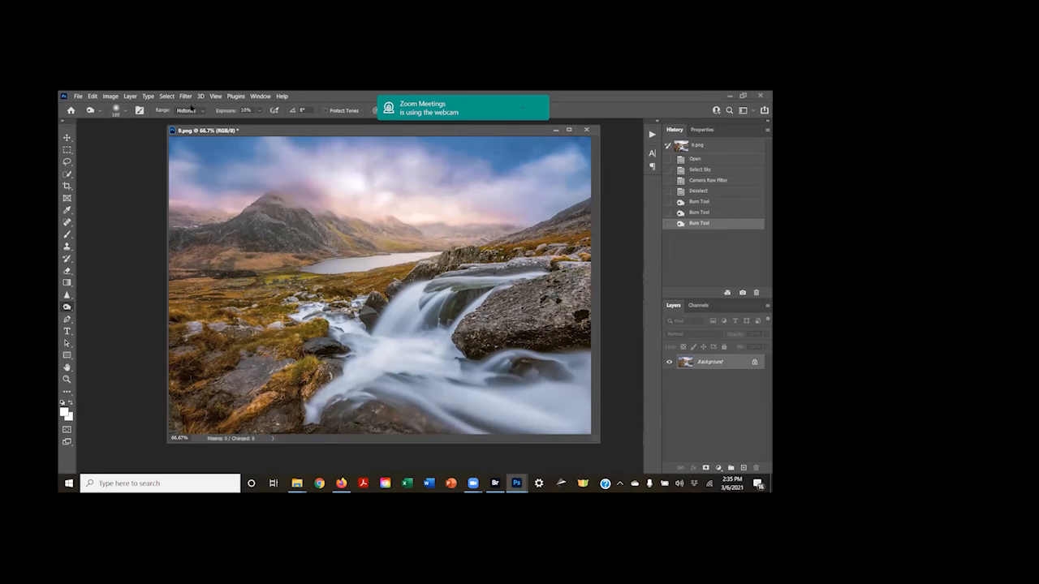
Convert the photo to black and white by applying the B&W Infrared preset in the Camera Raw Filter.
{"action": "left_click", "coordinate": [186, 95]}
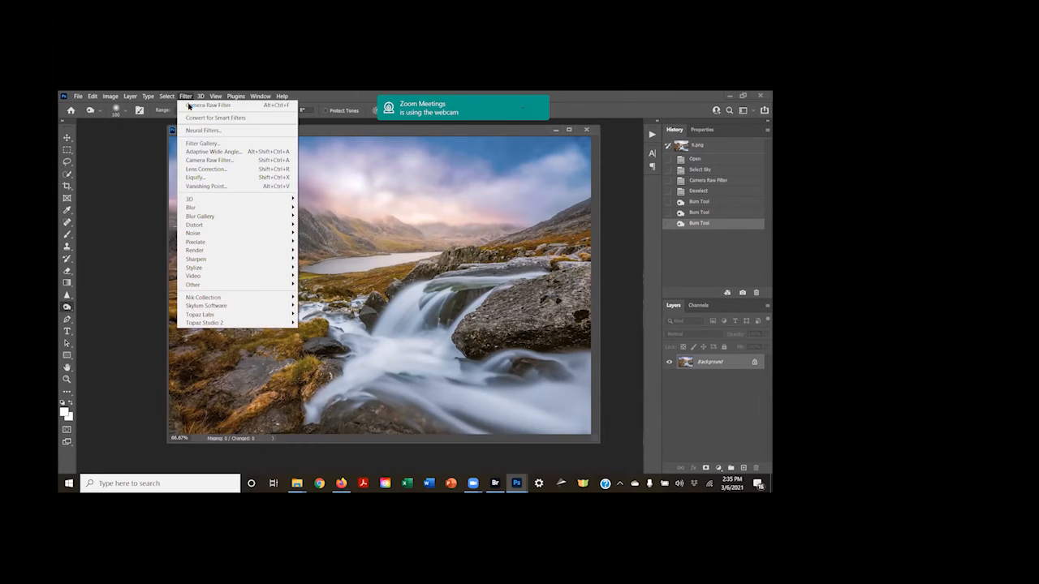
{"action": "left_click", "coordinate": [207, 161]}
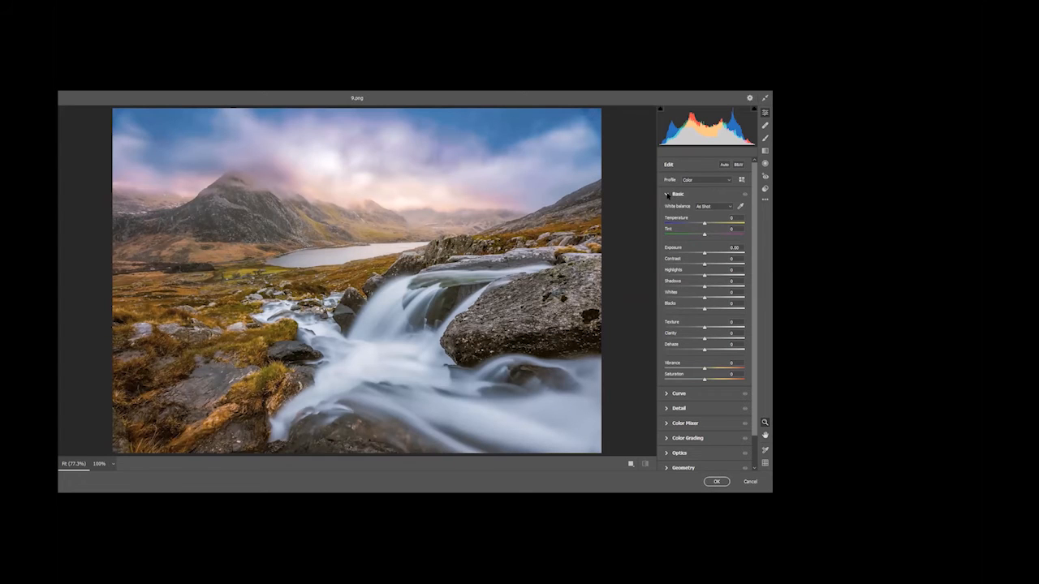
{"action": "left_click", "coordinate": [666, 195]}
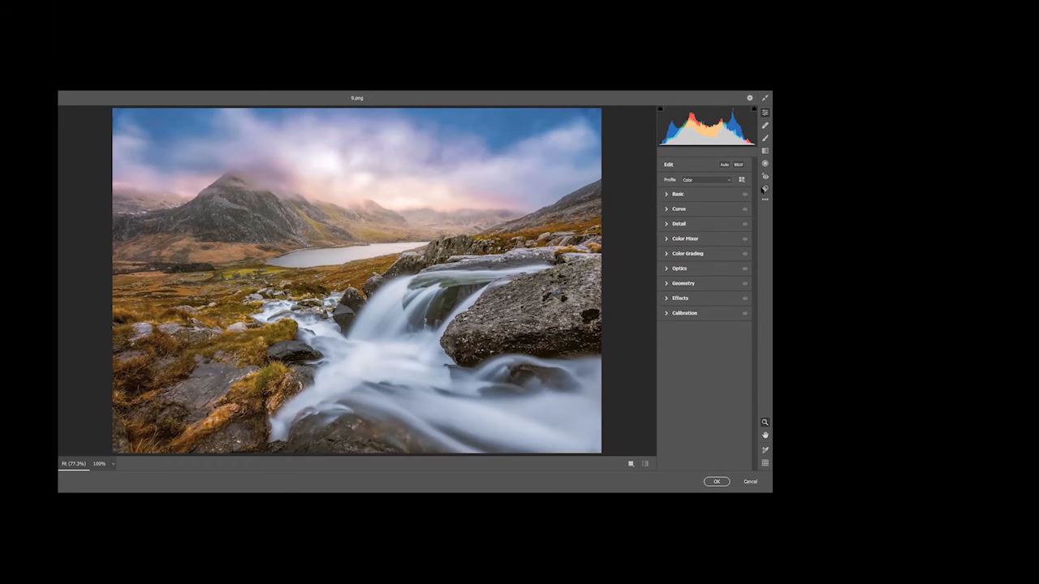
{"action": "left_click", "coordinate": [764, 188]}
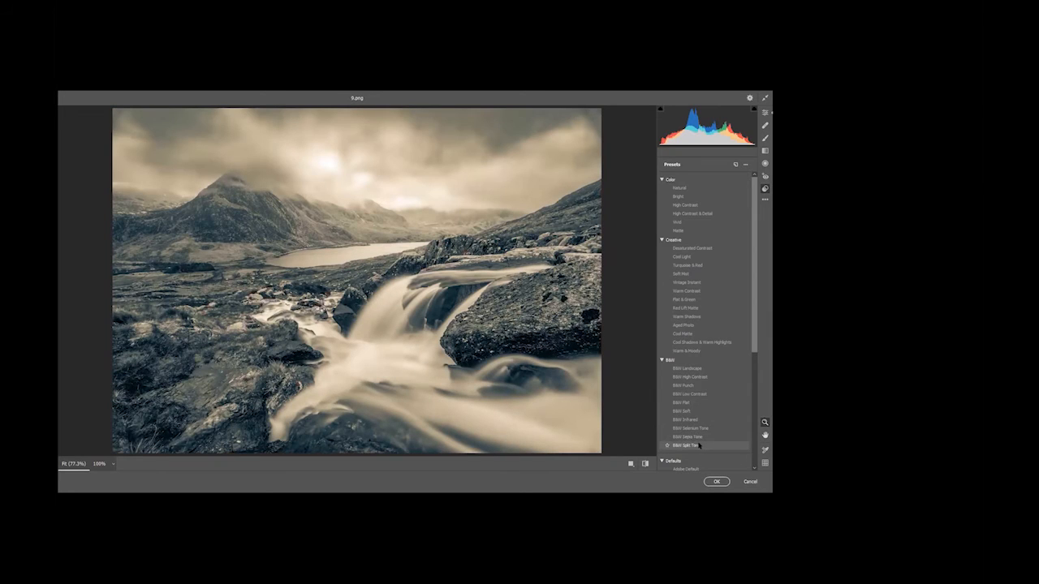
{"action": "left_click_drag", "start_coordinate": [753, 337], "coordinate": [755, 363]}
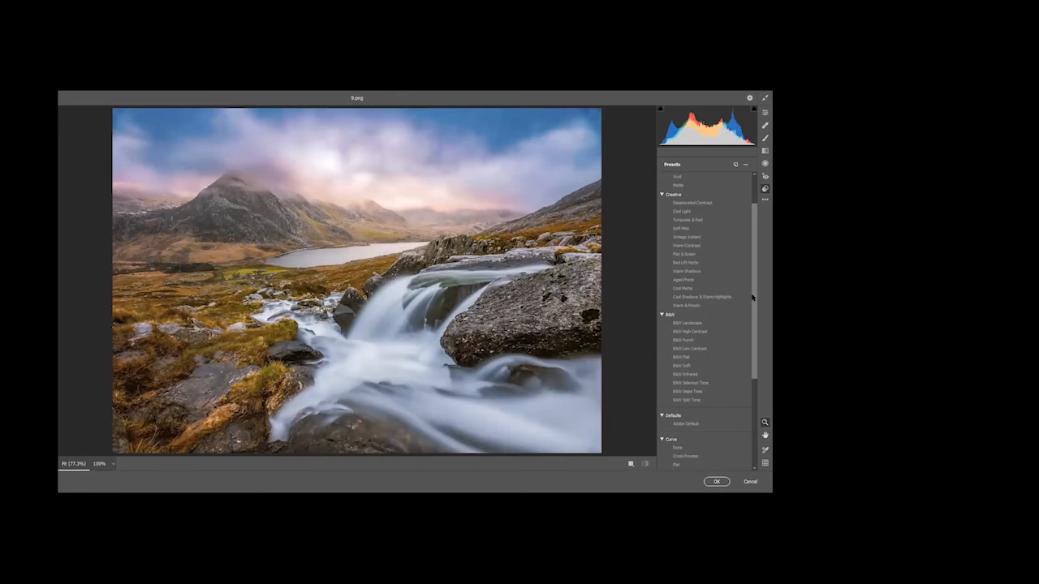
{"action": "left_click_drag", "start_coordinate": [754, 301], "coordinate": [754, 295]}
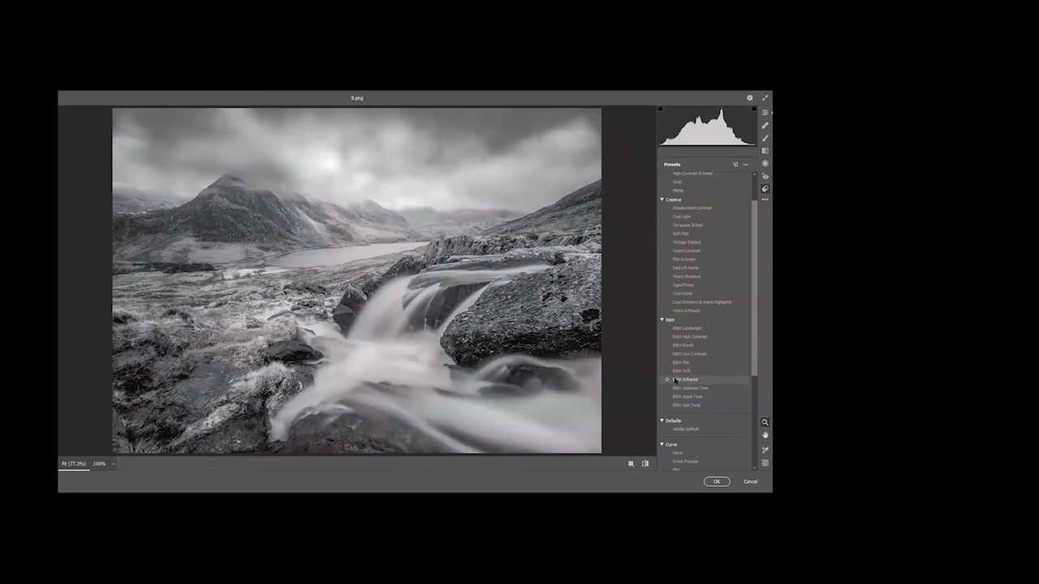
{"action": "left_click", "coordinate": [675, 379]}
{"action": "left_click", "coordinate": [716, 481]}
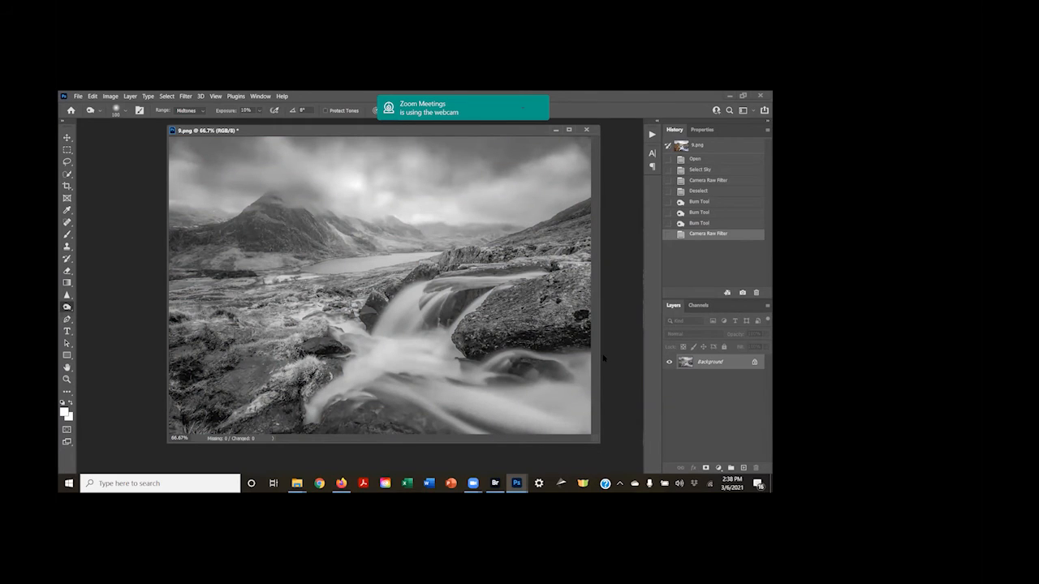
Reopen the black-and-white photo in the Camera Raw Filter and examine its available profiles and B&W toning presets.
{"action": "left_click", "coordinate": [181, 97]}
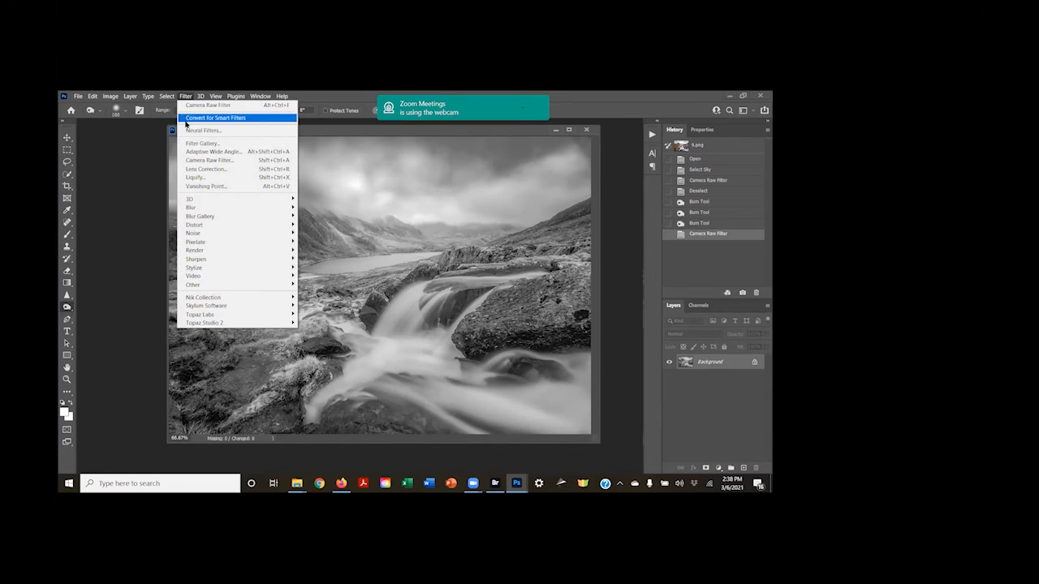
{"action": "left_click", "coordinate": [185, 160]}
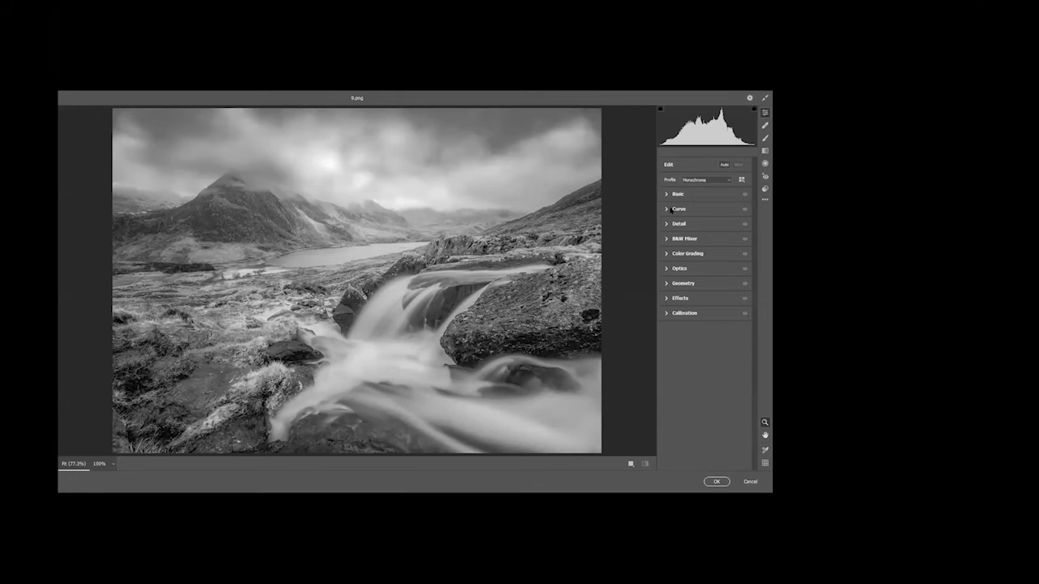
{"action": "left_click", "coordinate": [666, 194]}
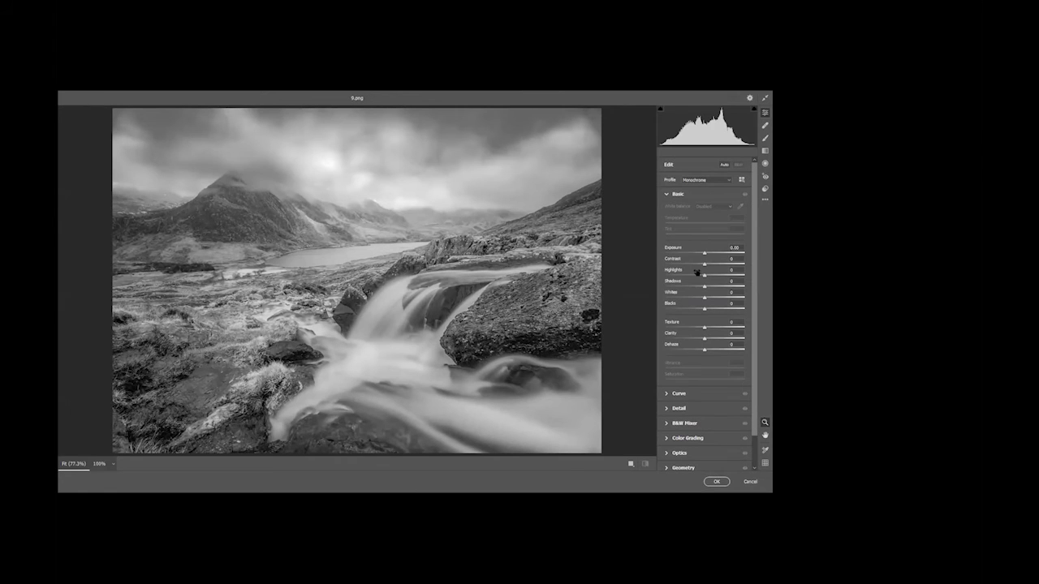
{"action": "left_click", "coordinate": [728, 180]}
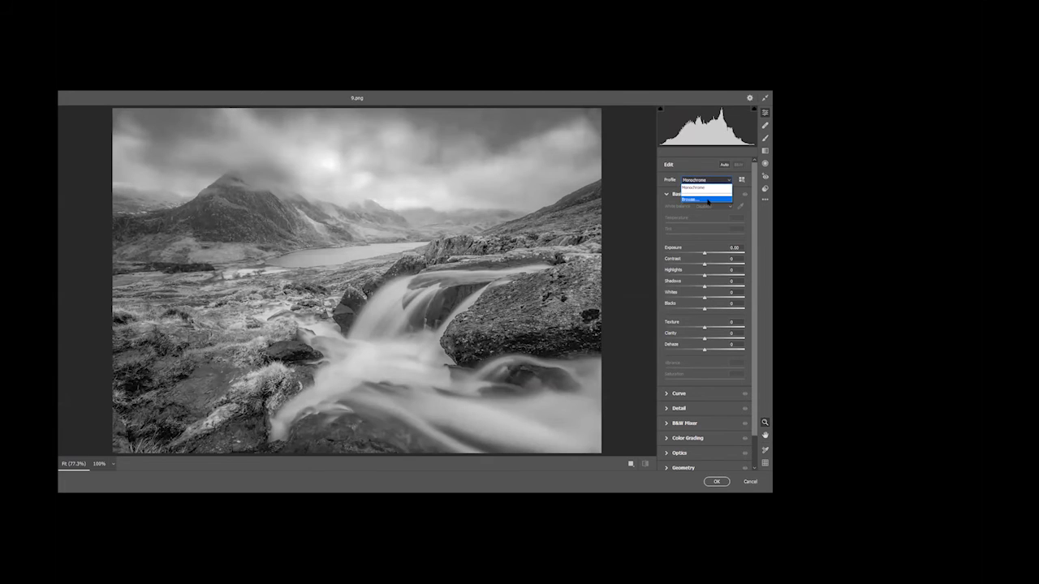
{"action": "left_click", "coordinate": [706, 199]}
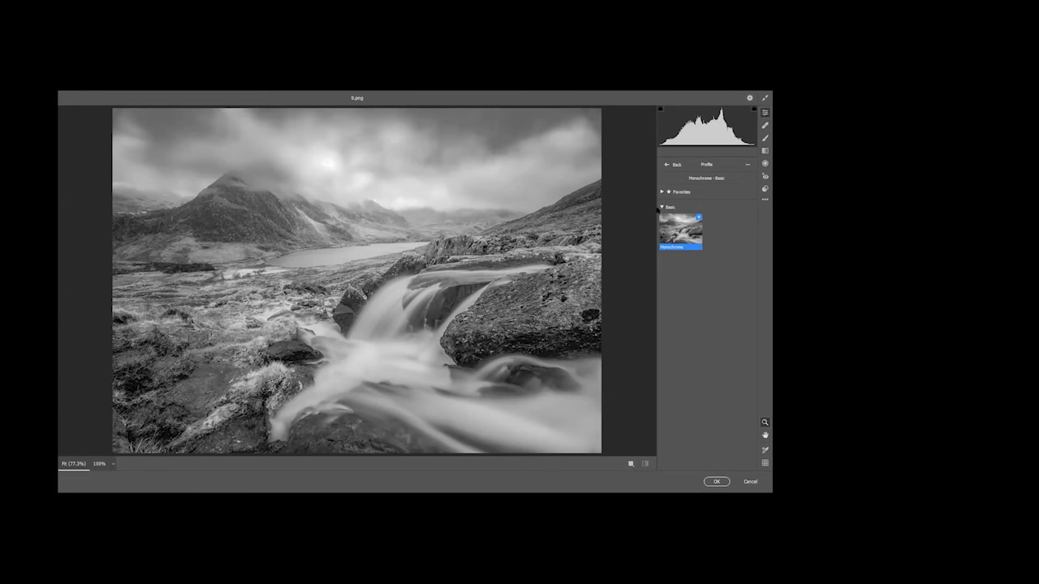
{"action": "left_click", "coordinate": [747, 165]}
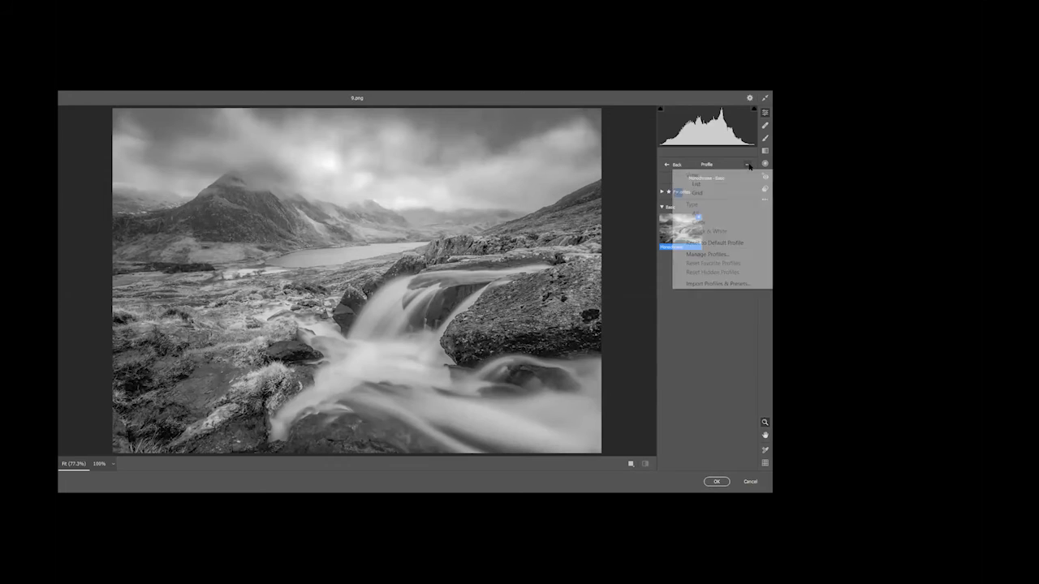
{"action": "left_click", "coordinate": [666, 165]}
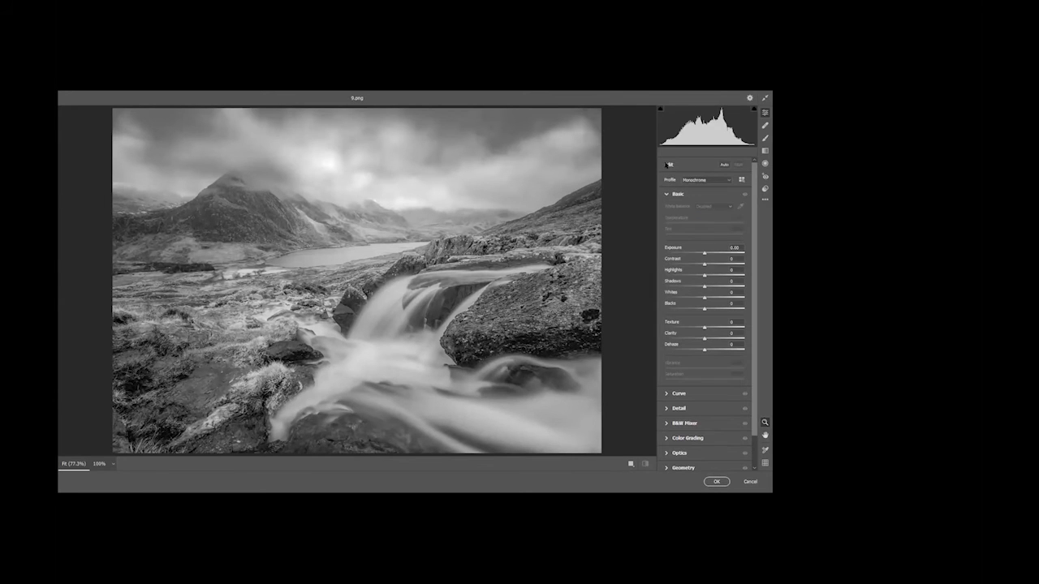
{"action": "left_click", "coordinate": [728, 180]}
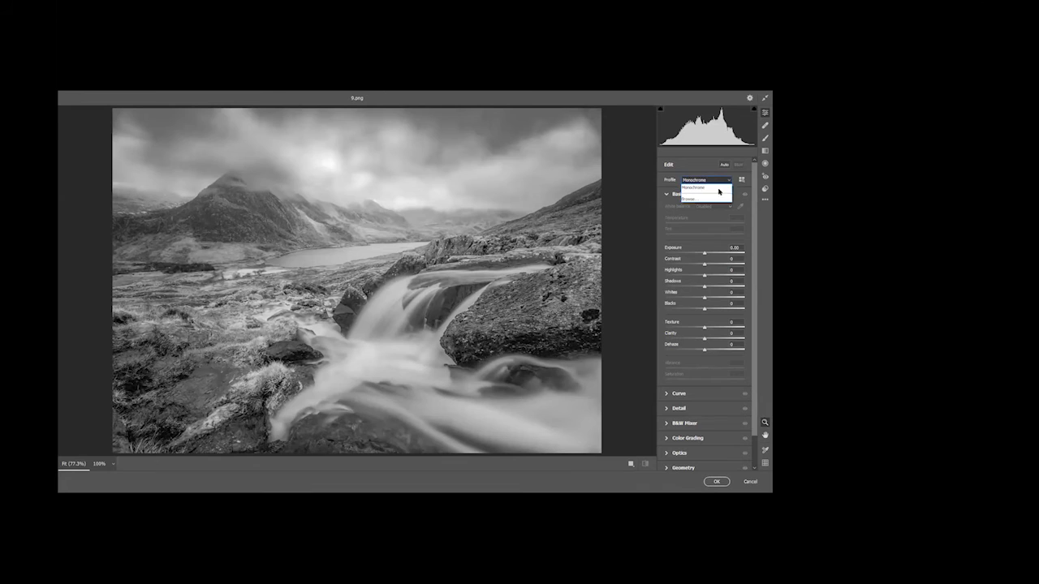
{"action": "left_click", "coordinate": [707, 200]}
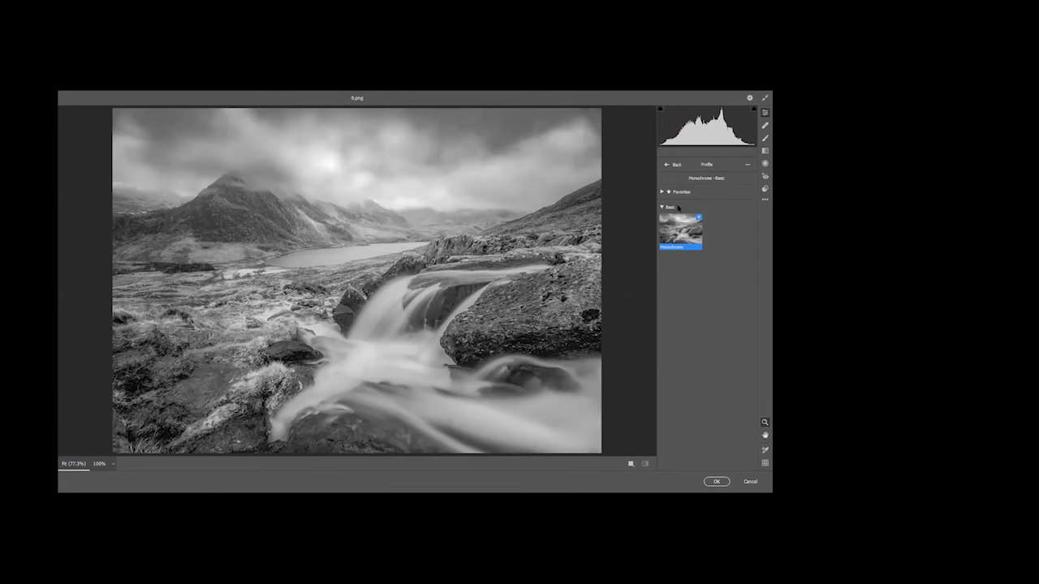
{"action": "left_click", "coordinate": [669, 165]}
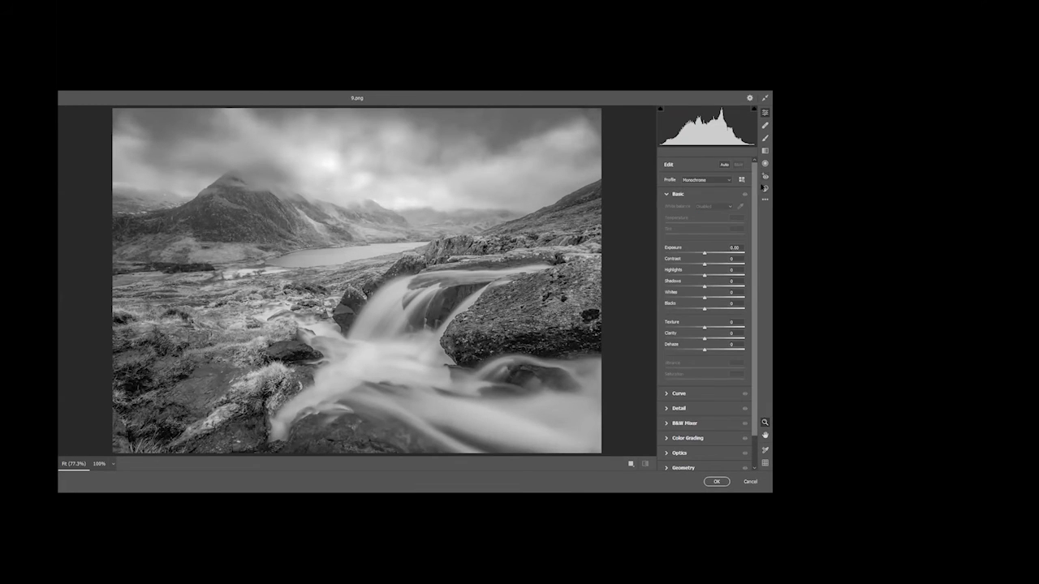
{"action": "left_click", "coordinate": [764, 188]}
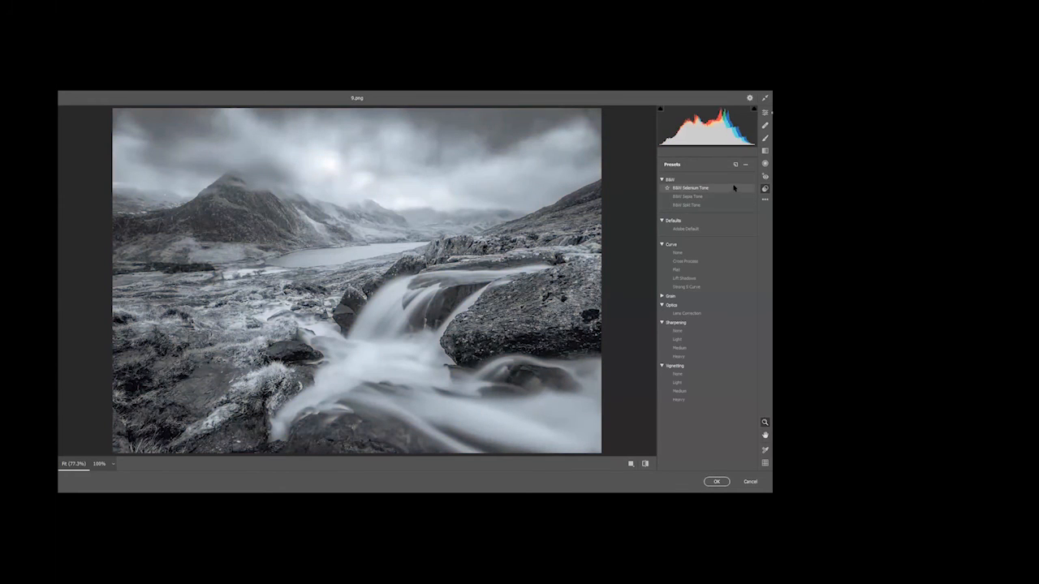
{"action": "left_click", "coordinate": [764, 113]}
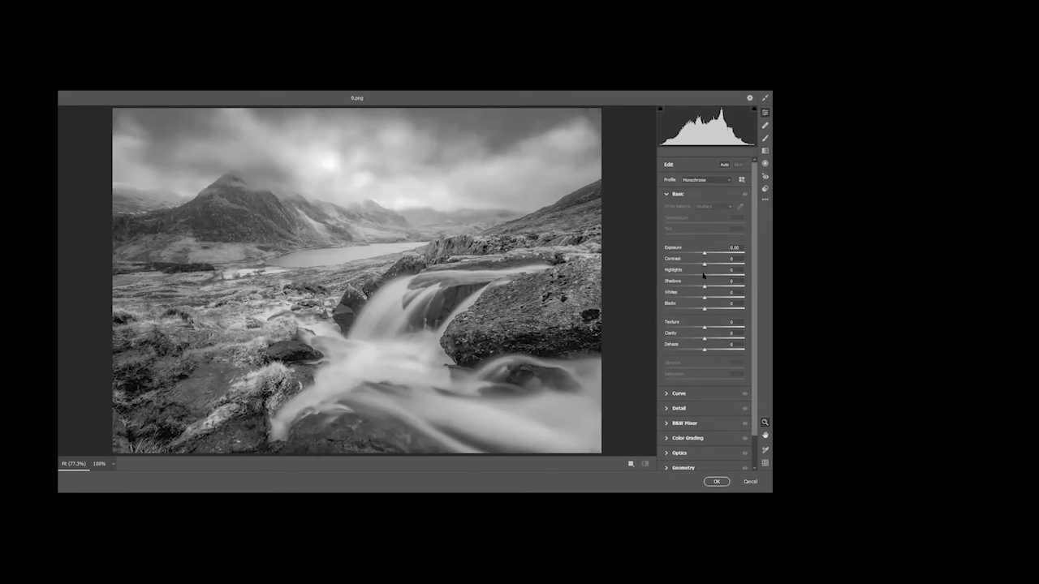
Lower Highlights to about -59 and add a slight dark vignette with an increased Feather.
{"action": "left_click_drag", "start_coordinate": [703, 276], "coordinate": [678, 282]}
{"action": "scroll", "coordinate": [664, 412], "scroll_direction": "down", "scroll_amount": 2}
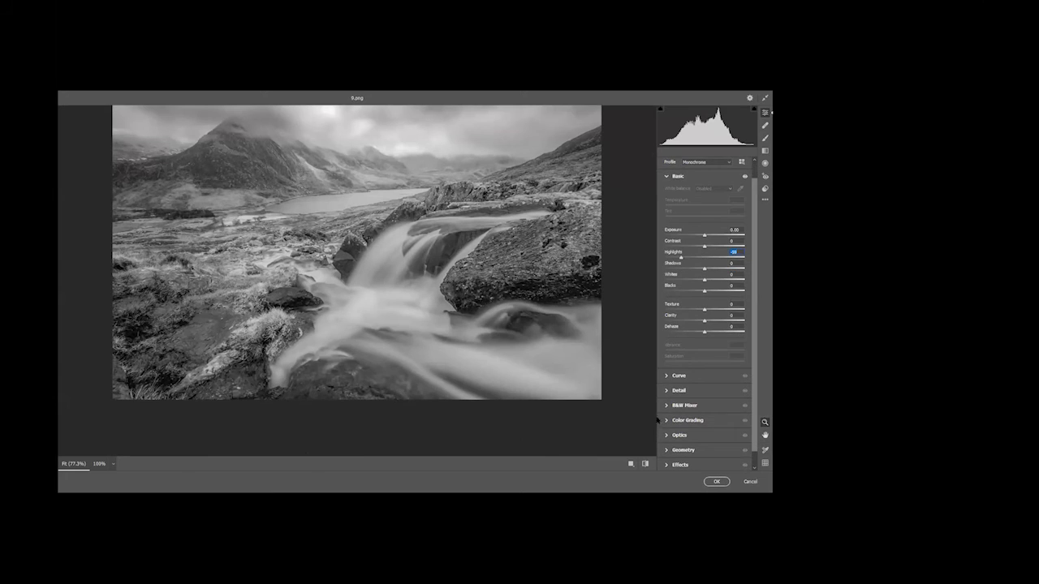
{"action": "scroll", "coordinate": [673, 428], "scroll_direction": "down", "scroll_amount": 1}
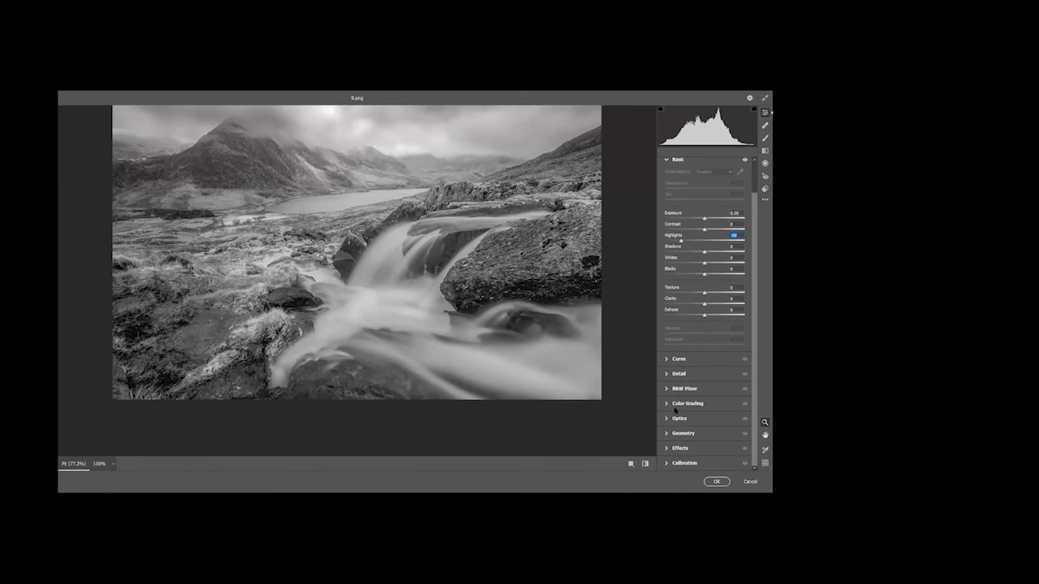
{"action": "left_click", "coordinate": [666, 449]}
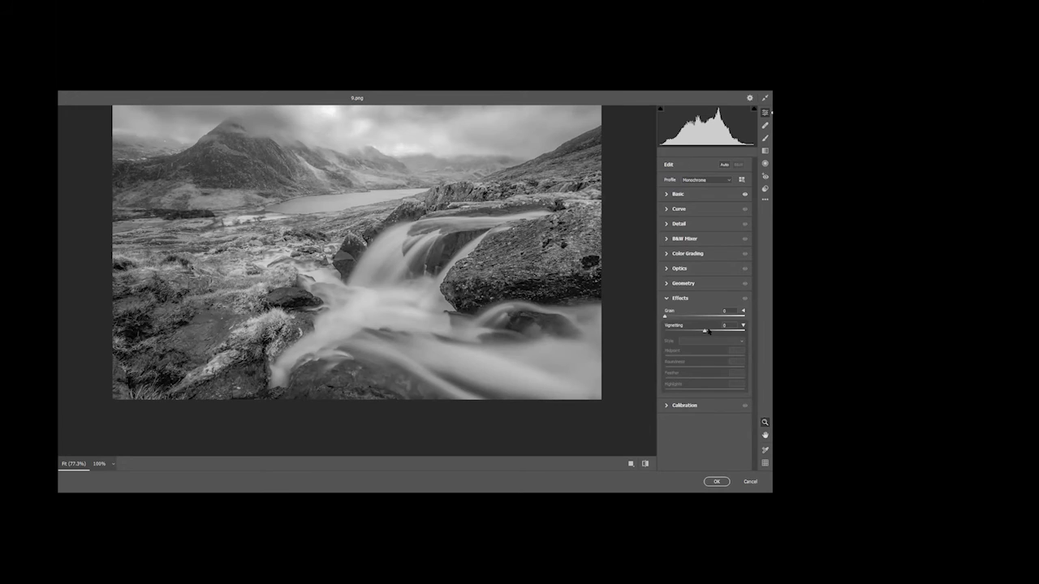
{"action": "left_click_drag", "start_coordinate": [704, 330], "coordinate": [697, 330]}
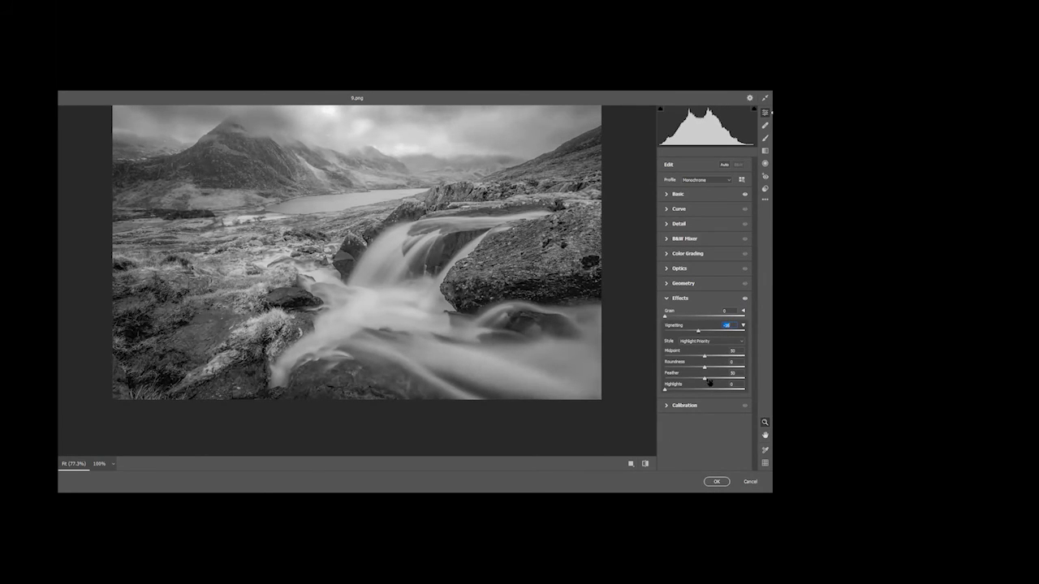
{"action": "left_click_drag", "start_coordinate": [705, 379], "coordinate": [713, 380]}
Increase Contrast slightly and apply the Camera Raw adjustments to the photo.
{"action": "left_click", "coordinate": [667, 194]}
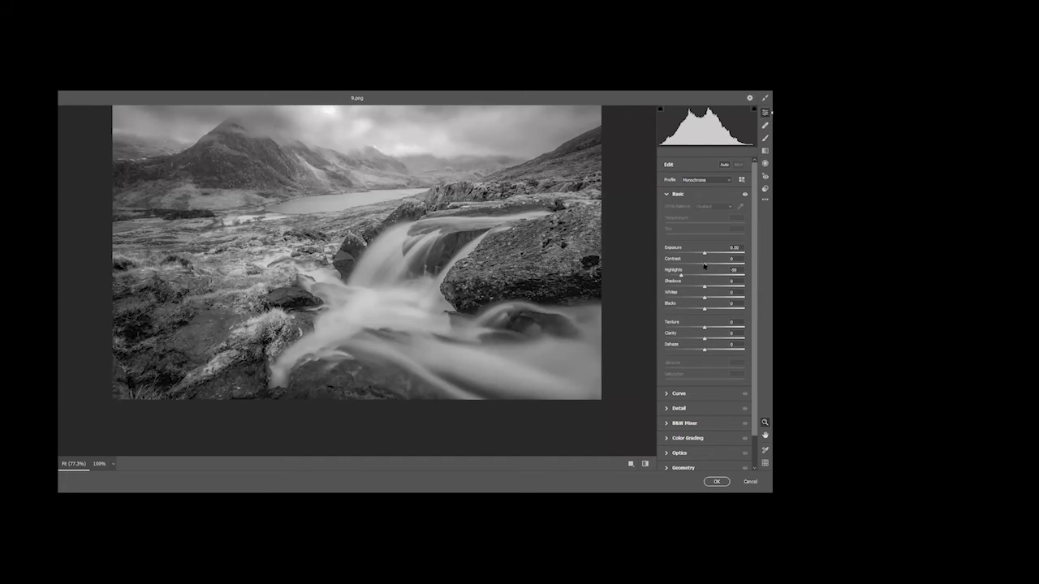
{"action": "left_click_drag", "start_coordinate": [706, 265], "coordinate": [712, 265]}
{"action": "left_click", "coordinate": [716, 482]}
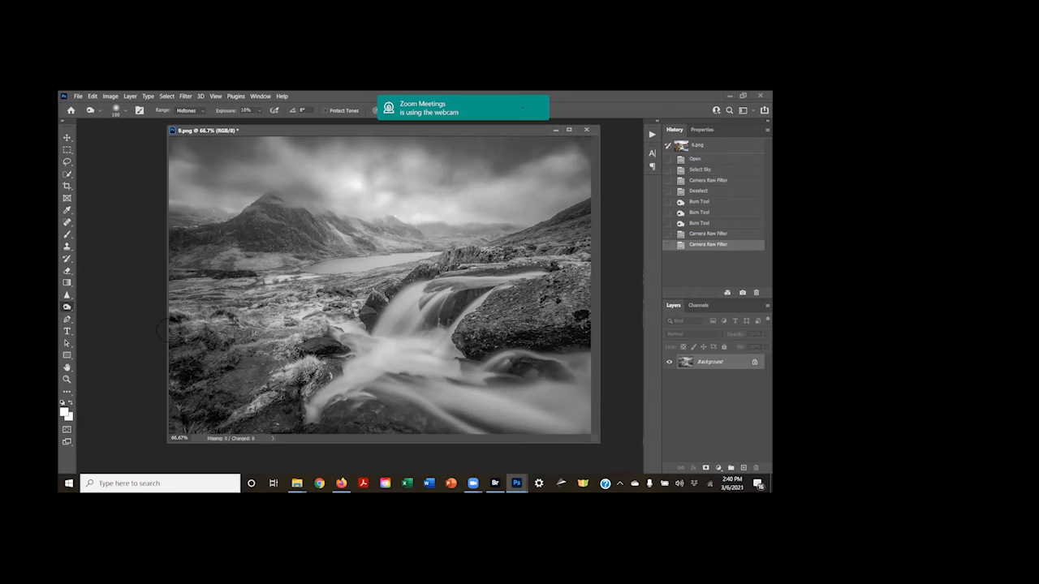
Burn the midtones of the sky, mountains, rocks and grassy foreground with an enlarged Burn tool brush.
{"action": "key", "text": "bracketright"}
{"action": "key", "text": "bracketright"}
{"action": "key", "text": "bracketright"}
{"action": "key", "text": "bracketright"}
{"action": "key", "text": "bracketright"}
{"action": "key", "text": "bracketright"}
{"action": "key", "text": "bracketright"}
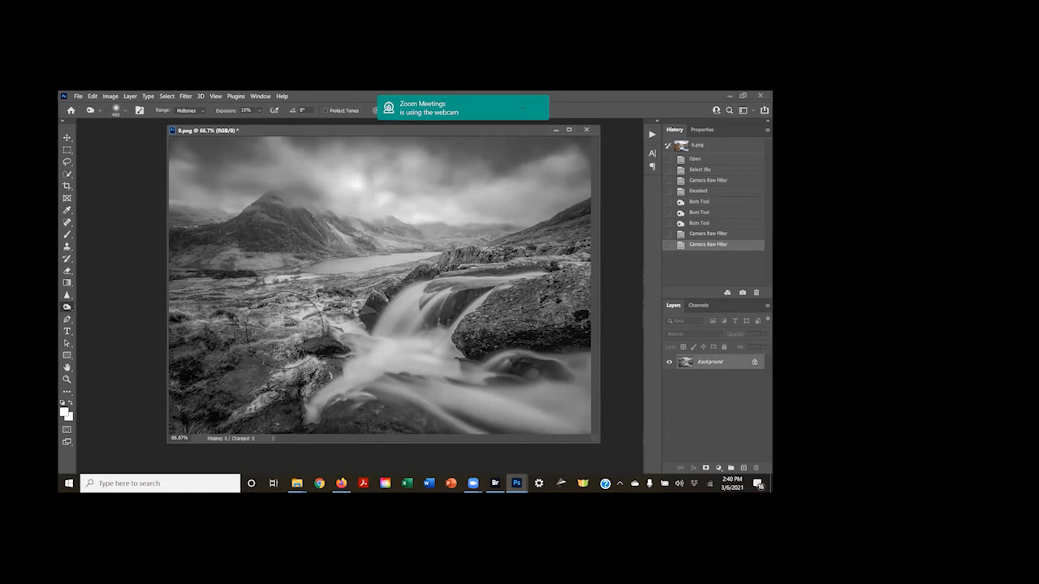
{"action": "left_click_drag", "start_coordinate": [295, 312], "coordinate": [230, 202]}
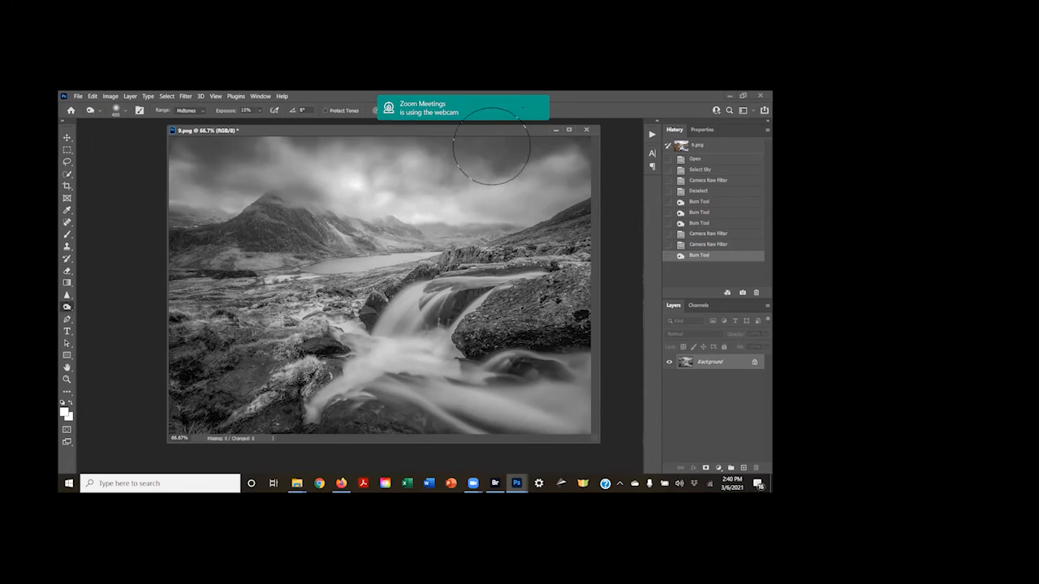
{"action": "mouse_move", "coordinate": [491, 146]}
{"action": "left_mouse_down"}
{"action": "mouse_move", "coordinate": [436, 165]}
{"action": "mouse_move", "coordinate": [312, 161]}
{"action": "mouse_move", "coordinate": [151, 183]}
{"action": "mouse_move", "coordinate": [189, 172]}
{"action": "left_mouse_up"}
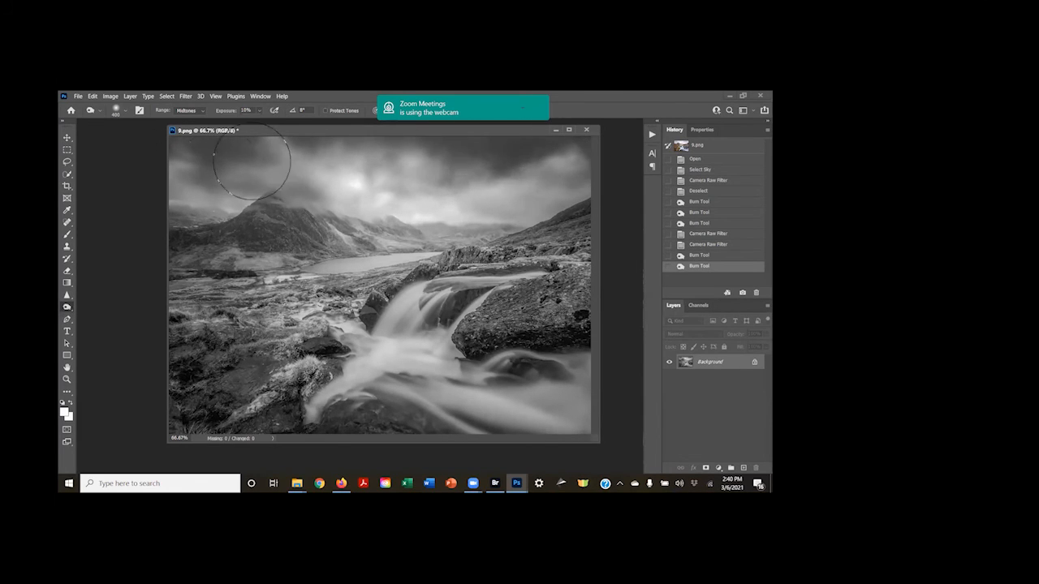
{"action": "mouse_move", "coordinate": [252, 162]}
{"action": "left_mouse_down"}
{"action": "mouse_move", "coordinate": [185, 175]}
{"action": "mouse_move", "coordinate": [534, 172]}
{"action": "mouse_move", "coordinate": [572, 243]}
{"action": "left_mouse_up"}
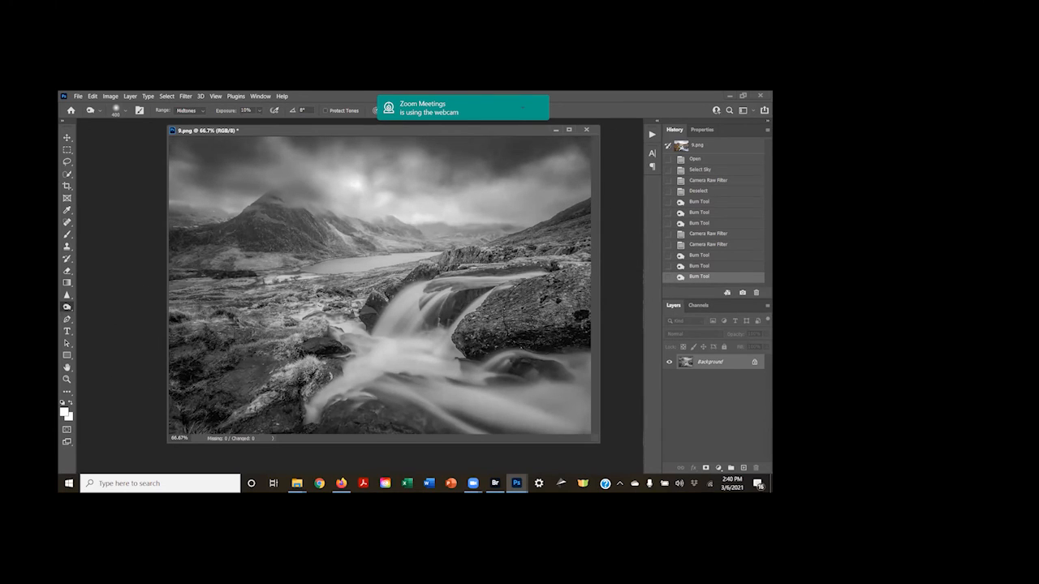
{"action": "left_click_drag", "start_coordinate": [495, 316], "coordinate": [540, 304]}
{"action": "left_click_drag", "start_coordinate": [540, 304], "coordinate": [561, 282]}
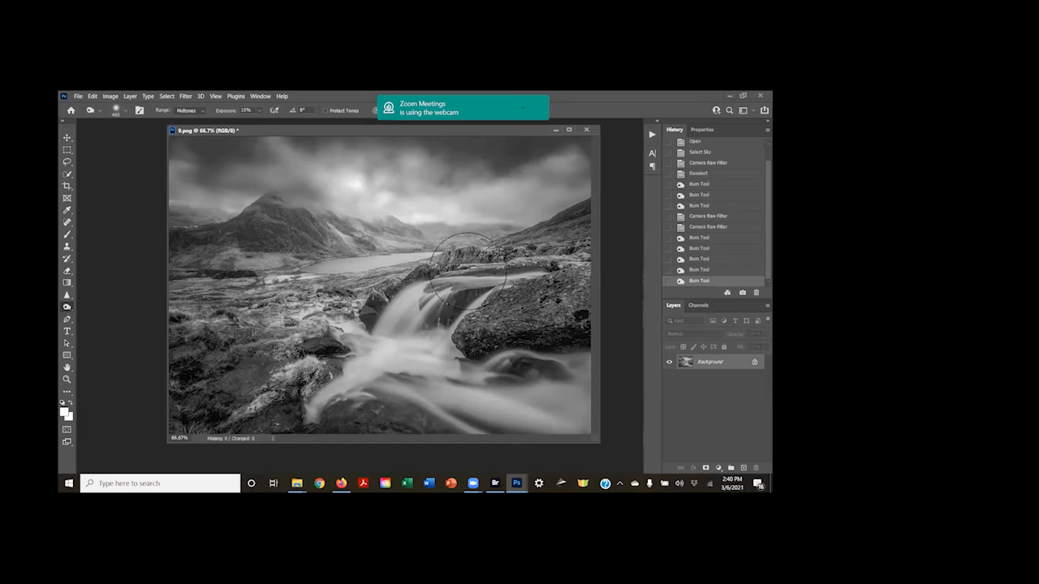
{"action": "mouse_move", "coordinate": [553, 211]}
{"action": "left_mouse_down"}
{"action": "mouse_move", "coordinate": [572, 231]}
{"action": "mouse_move", "coordinate": [571, 261]}
{"action": "left_mouse_up"}
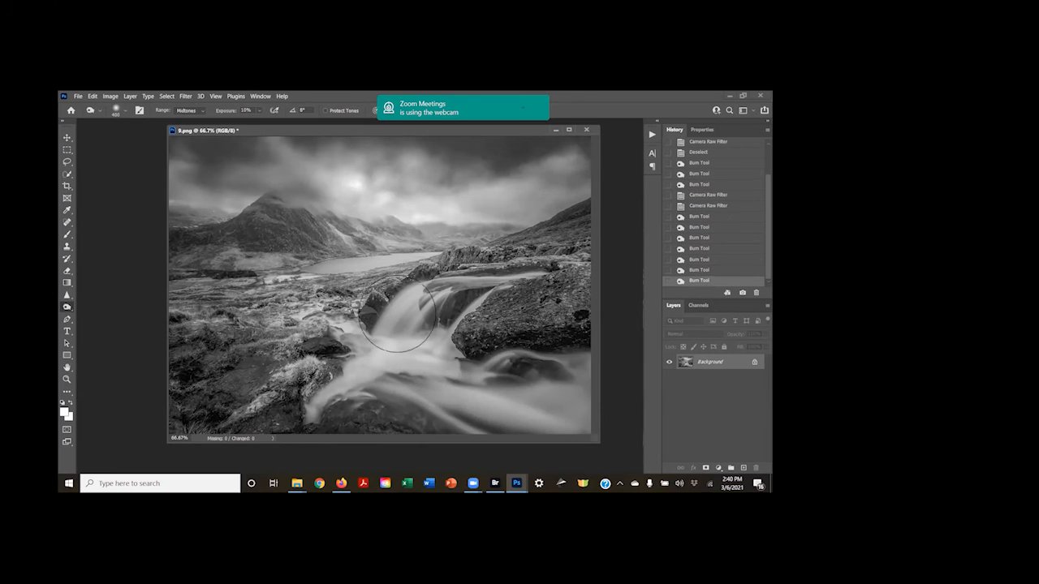
{"action": "left_click_drag", "start_coordinate": [278, 322], "coordinate": [245, 358]}
{"action": "left_click_drag", "start_coordinate": [183, 293], "coordinate": [221, 278]}
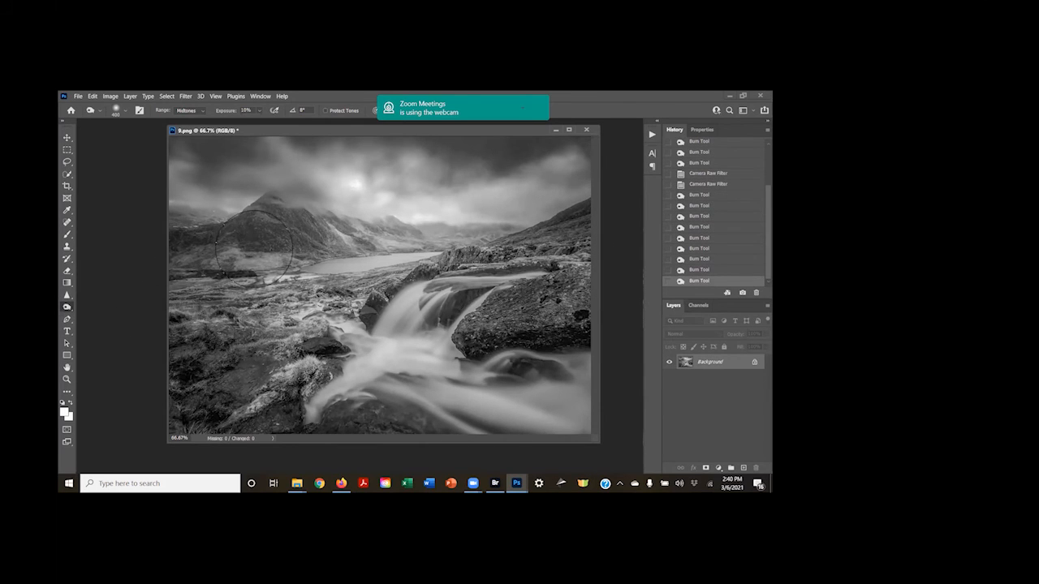
{"action": "mouse_move", "coordinate": [254, 243]}
{"action": "left_mouse_down"}
{"action": "mouse_move", "coordinate": [297, 233]}
{"action": "mouse_move", "coordinate": [463, 231]}
{"action": "left_mouse_up"}
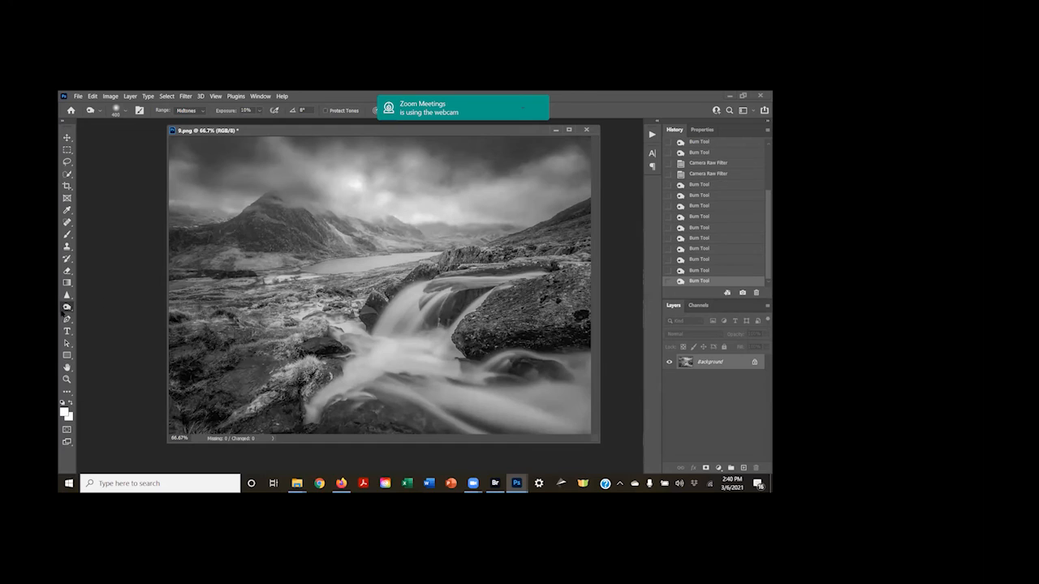
Dodge the highlights of the waterfall, foreground and clouds with an enlarged Dodge tool brush at 11% exposure.
{"action": "left_click", "coordinate": [67, 308]}
{"action": "left_click", "coordinate": [99, 306]}
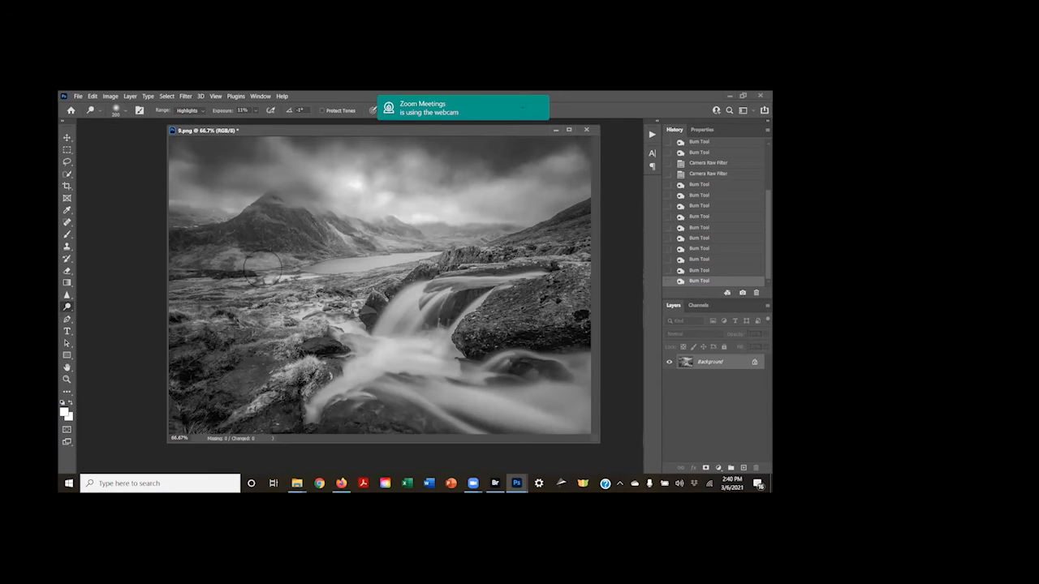
{"action": "key", "text": "Return"}
{"action": "left_click", "coordinate": [294, 312]}
{"action": "key", "text": "bracketright"}
{"action": "key", "text": "bracketright"}
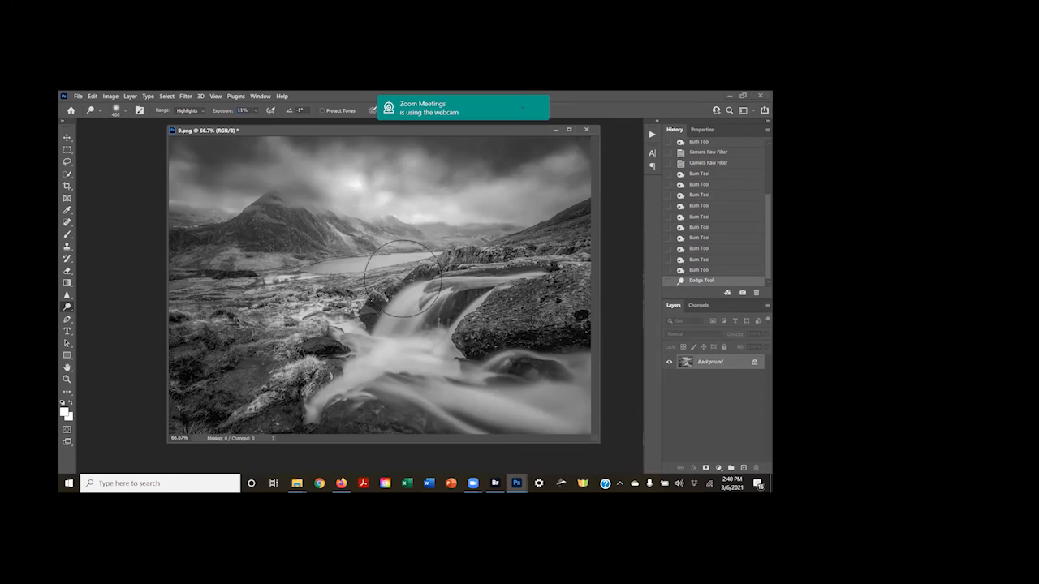
{"action": "mouse_move", "coordinate": [461, 297]}
{"action": "left_mouse_down"}
{"action": "mouse_move", "coordinate": [519, 400]}
{"action": "mouse_move", "coordinate": [379, 417]}
{"action": "mouse_move", "coordinate": [362, 396]}
{"action": "left_mouse_up"}
{"action": "mouse_move", "coordinate": [381, 284]}
{"action": "left_mouse_down"}
{"action": "mouse_move", "coordinate": [521, 256]}
{"action": "mouse_move", "coordinate": [549, 235]}
{"action": "mouse_move", "coordinate": [488, 259]}
{"action": "mouse_move", "coordinate": [589, 235]}
{"action": "left_mouse_up"}
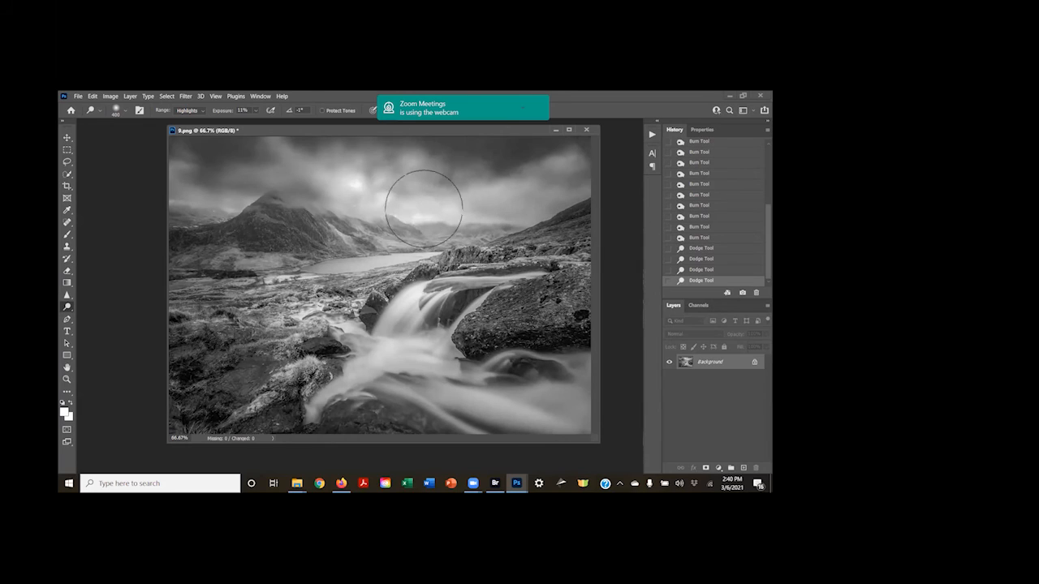
{"action": "mouse_move", "coordinate": [422, 209]}
{"action": "left_mouse_down"}
{"action": "mouse_move", "coordinate": [301, 280]}
{"action": "mouse_move", "coordinate": [187, 291]}
{"action": "left_mouse_up"}
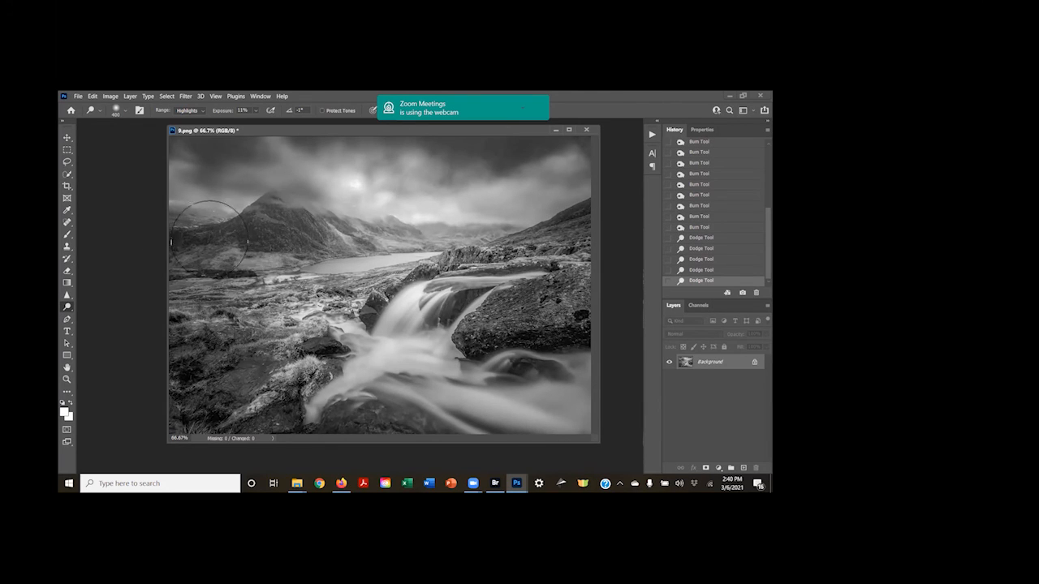
Burn the midtones of the distant mountains, foreground grass, stream and rocks again with the Burn tool.
{"action": "right_click", "coordinate": [70, 308]}
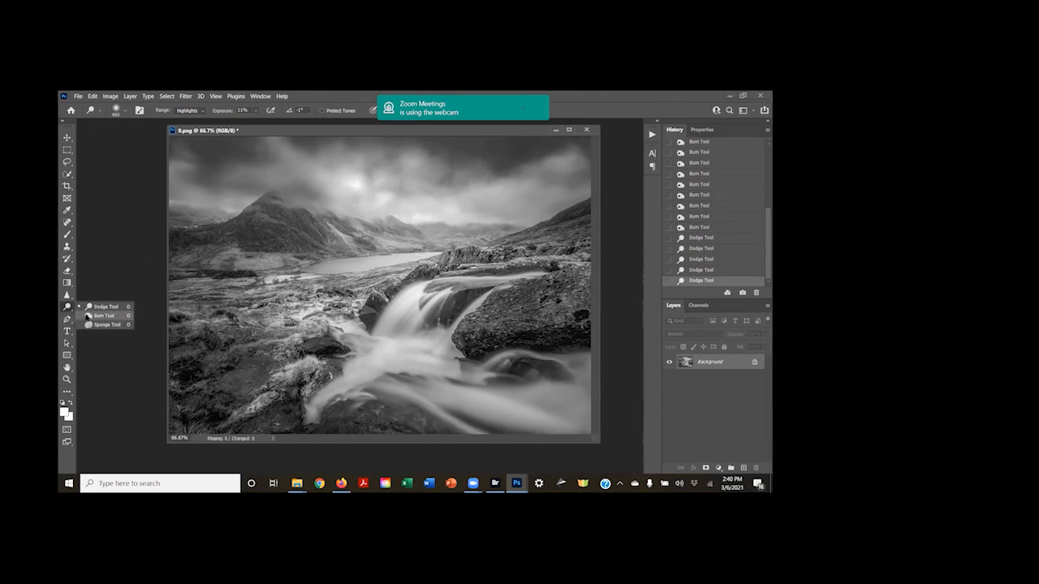
{"action": "left_click", "coordinate": [93, 317]}
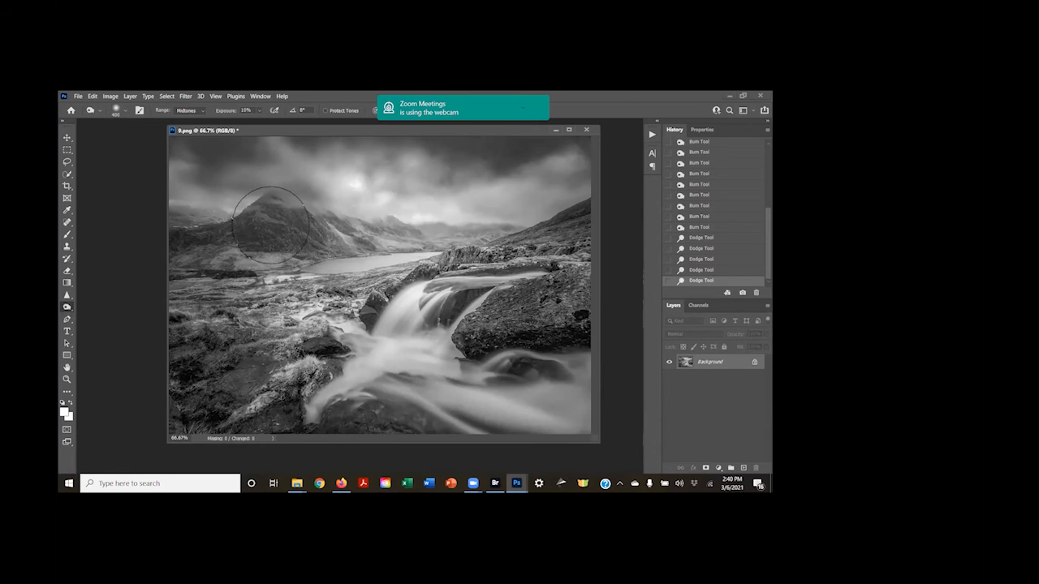
{"action": "mouse_move", "coordinate": [185, 235]}
{"action": "left_mouse_down"}
{"action": "mouse_move", "coordinate": [318, 220]}
{"action": "mouse_move", "coordinate": [445, 232]}
{"action": "mouse_move", "coordinate": [409, 227]}
{"action": "left_mouse_up"}
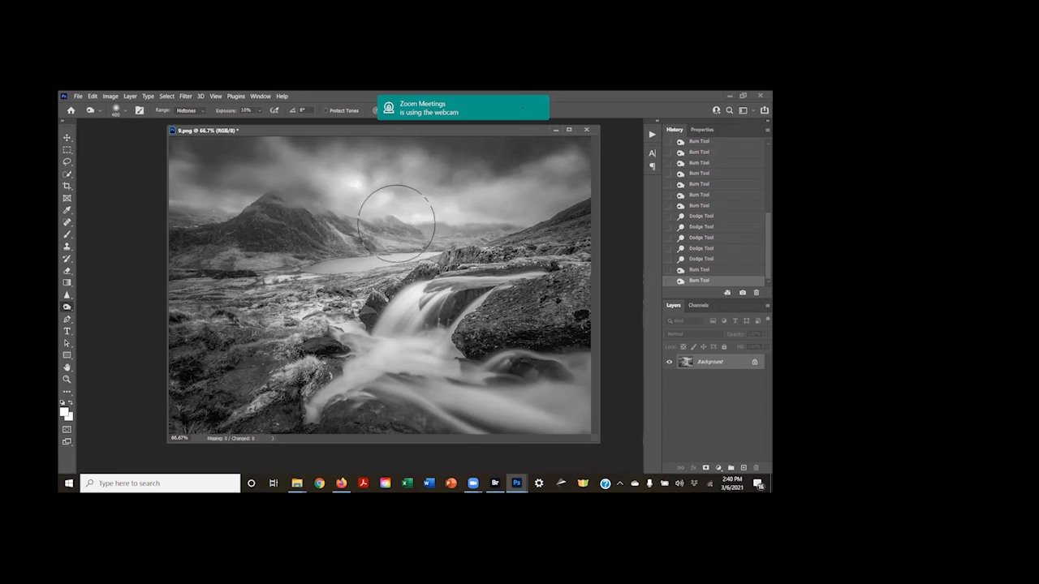
{"action": "left_click", "coordinate": [177, 241]}
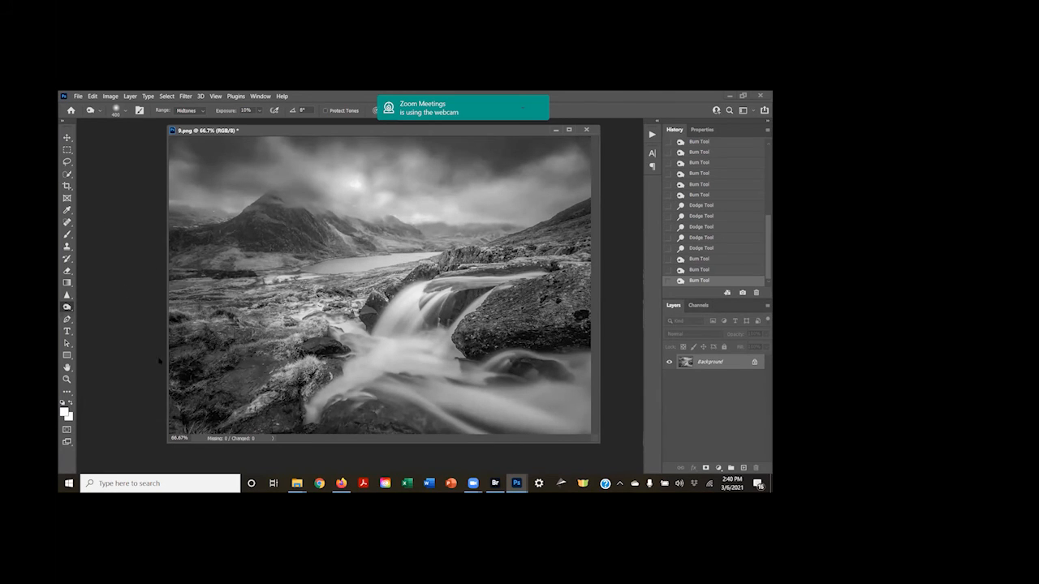
{"action": "mouse_move", "coordinate": [248, 364]}
{"action": "left_mouse_down"}
{"action": "mouse_move", "coordinate": [210, 344]}
{"action": "mouse_move", "coordinate": [260, 330]}
{"action": "mouse_move", "coordinate": [219, 319]}
{"action": "left_mouse_up"}
{"action": "mouse_move", "coordinate": [357, 370]}
{"action": "left_mouse_down"}
{"action": "mouse_move", "coordinate": [336, 387]}
{"action": "mouse_move", "coordinate": [375, 391]}
{"action": "left_mouse_up"}
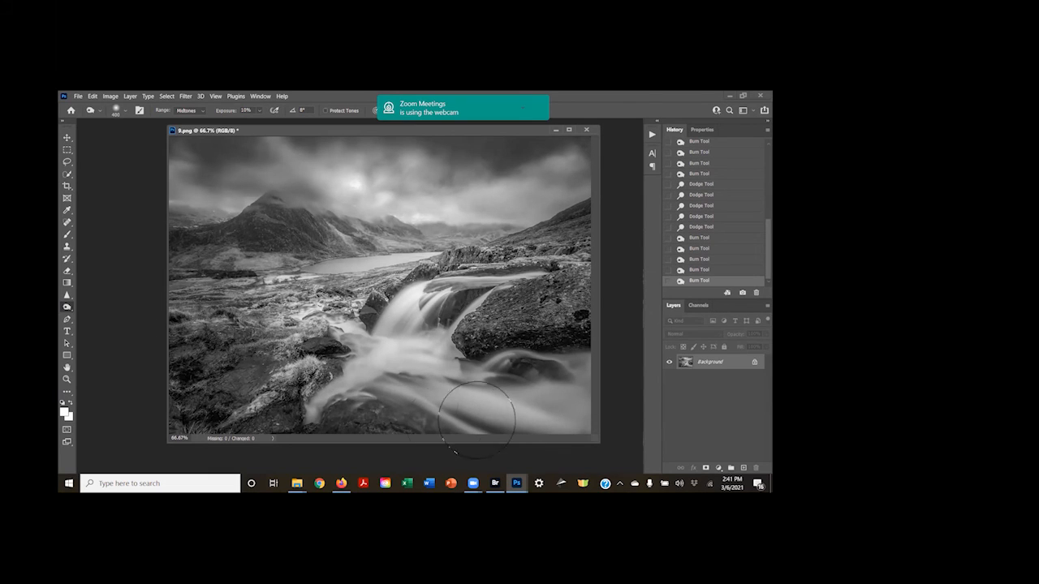
{"action": "left_click_drag", "start_coordinate": [476, 421], "coordinate": [523, 382]}
{"action": "mouse_move", "coordinate": [486, 324]}
{"action": "left_mouse_down"}
{"action": "mouse_move", "coordinate": [582, 290]}
{"action": "mouse_move", "coordinate": [488, 264]}
{"action": "mouse_move", "coordinate": [549, 246]}
{"action": "left_mouse_up"}
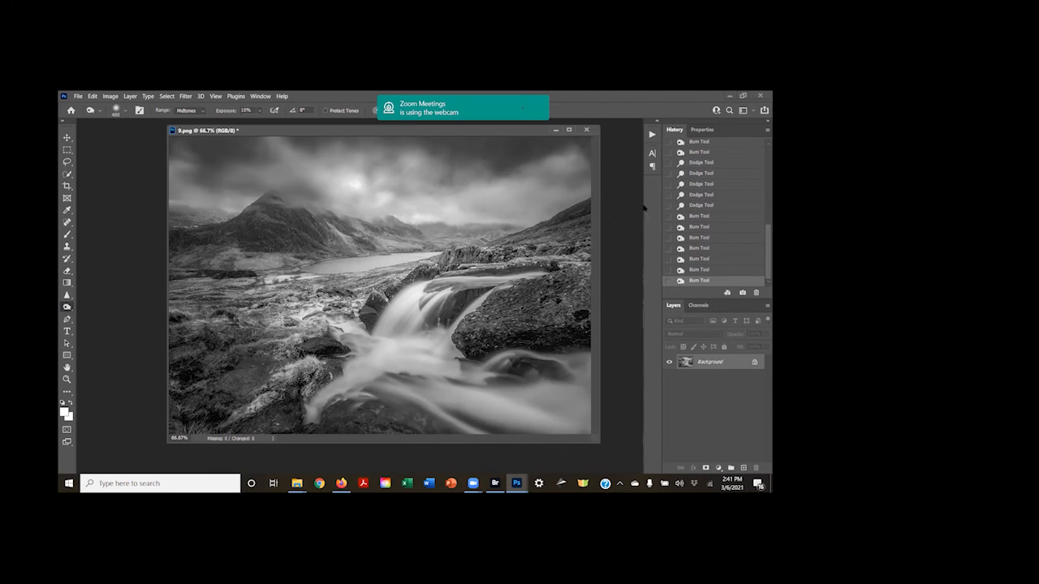
Compare the opened original, both whole-photo Camera Raw Filter states and the final Burn state in the edit history.
{"action": "scroll", "coordinate": [740, 209], "scroll_direction": "up", "scroll_amount": 5}
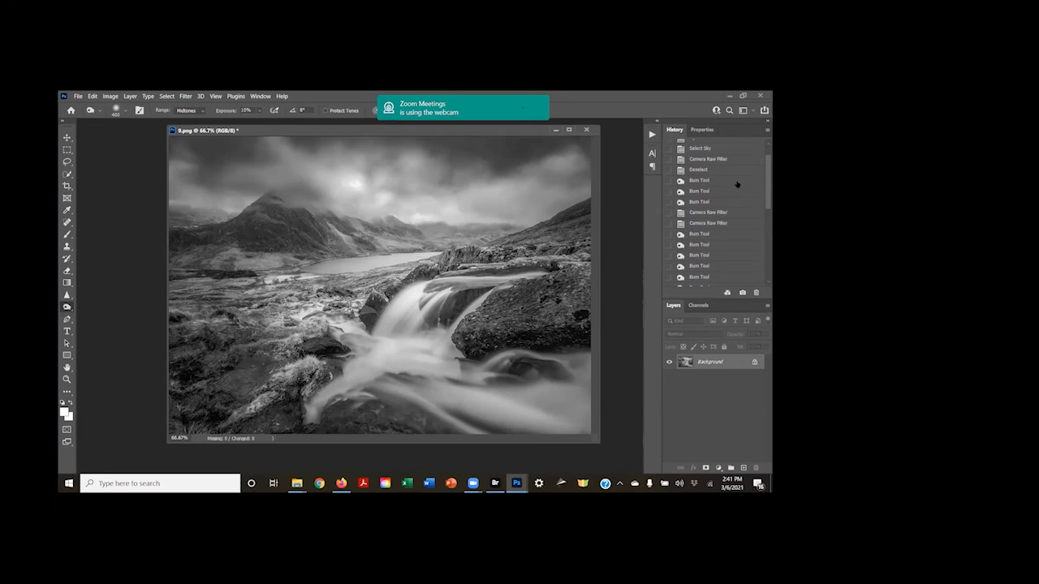
{"action": "scroll", "coordinate": [740, 179], "scroll_direction": "up", "scroll_amount": 2}
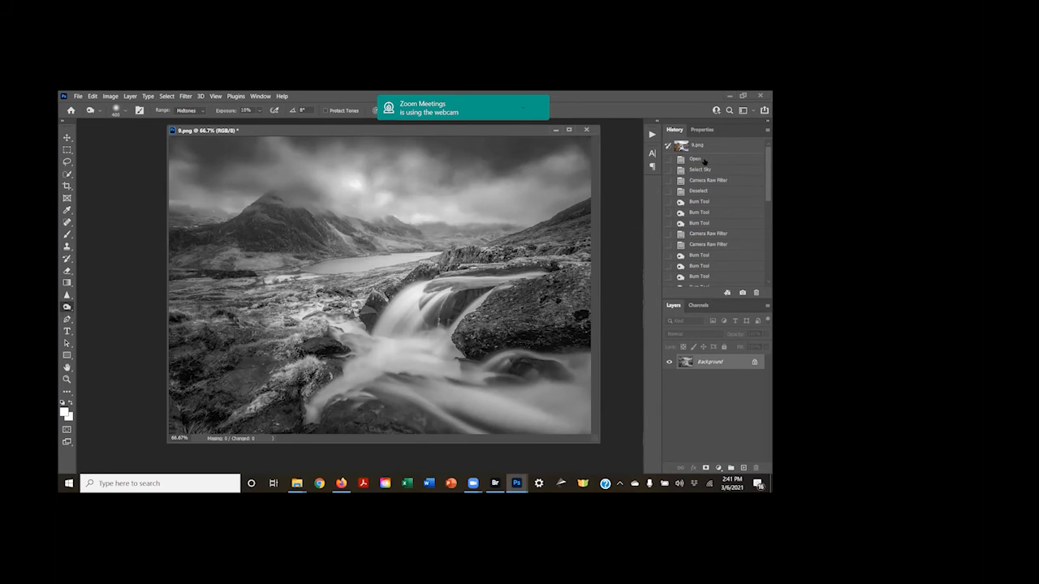
{"action": "left_click", "coordinate": [696, 160]}
{"action": "scroll", "coordinate": [702, 170], "scroll_direction": "down", "scroll_amount": 3}
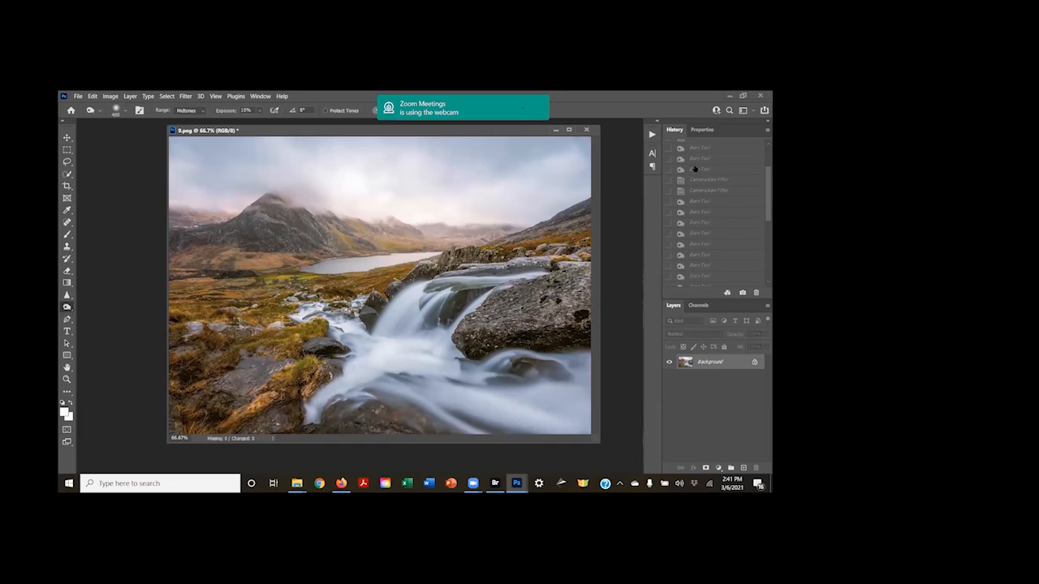
{"action": "left_click", "coordinate": [693, 182]}
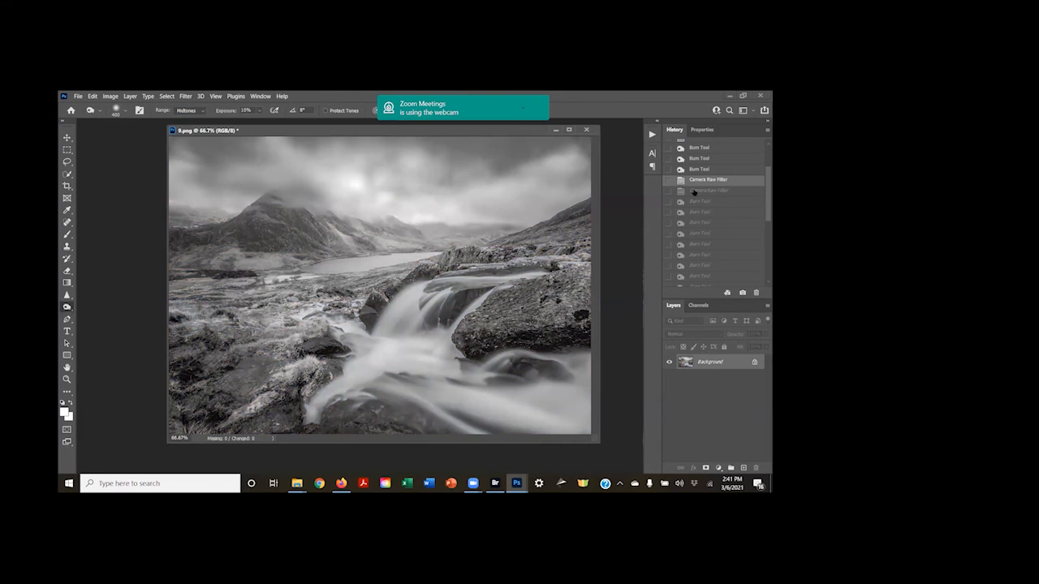
{"action": "left_click", "coordinate": [693, 191]}
{"action": "scroll", "coordinate": [695, 203], "scroll_direction": "down", "scroll_amount": 5}
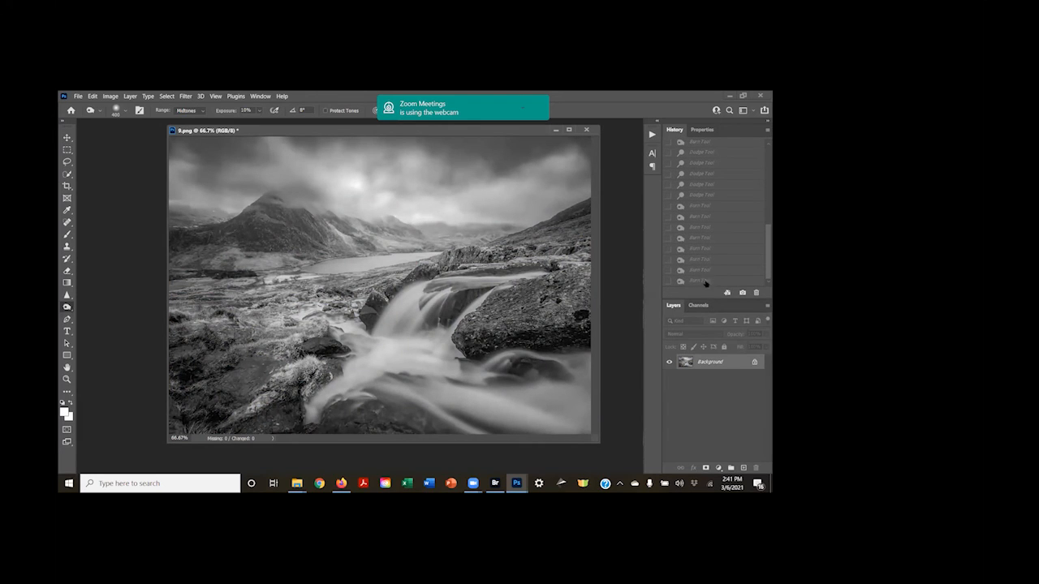
{"action": "left_click", "coordinate": [703, 280]}
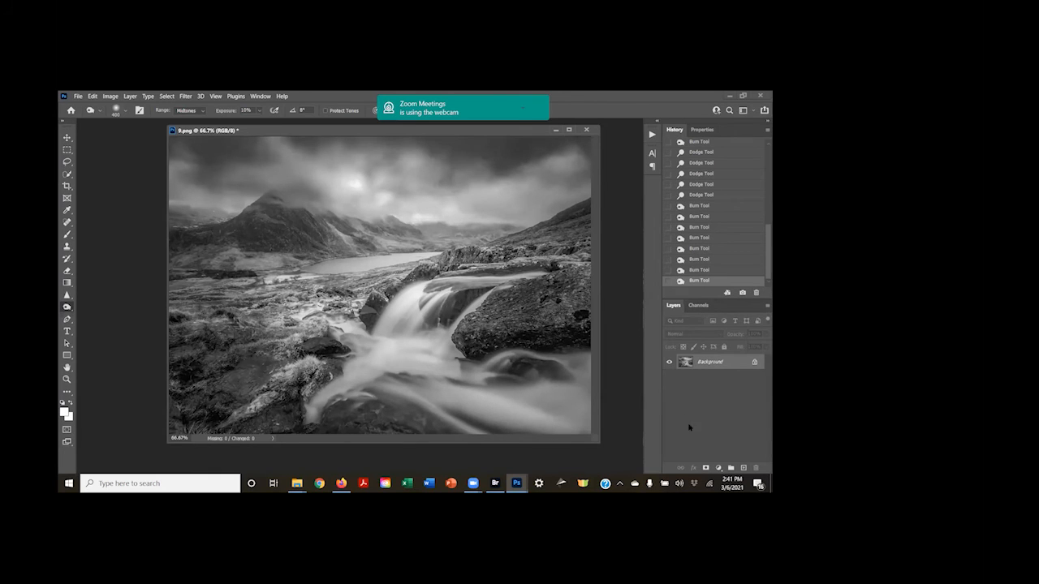
Add a Levels adjustment layer with white input about 246 and midtones 0.89, and compare the photo with and without it.
{"action": "left_click", "coordinate": [718, 468]}
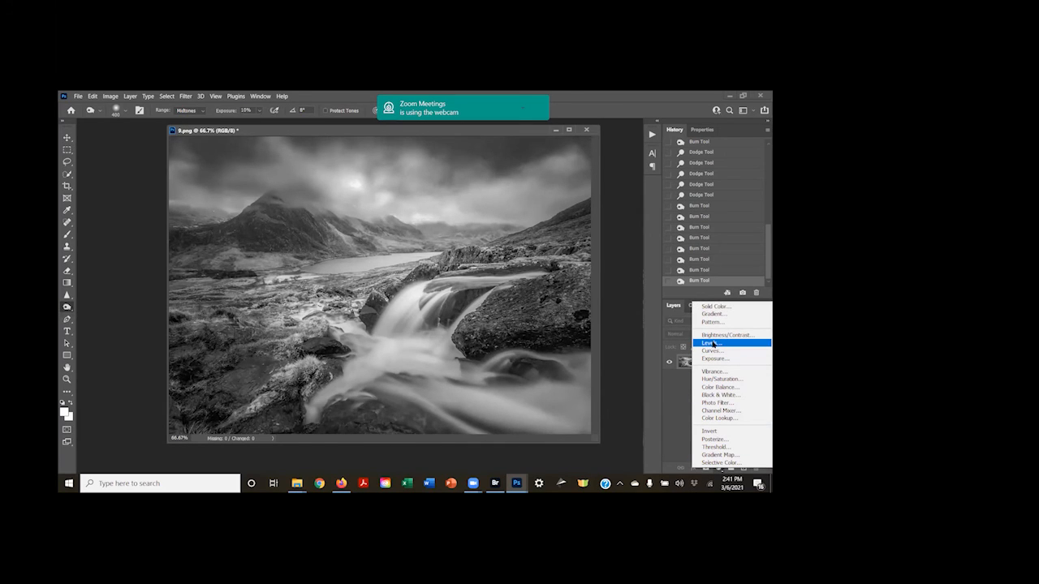
{"action": "left_click", "coordinate": [713, 344]}
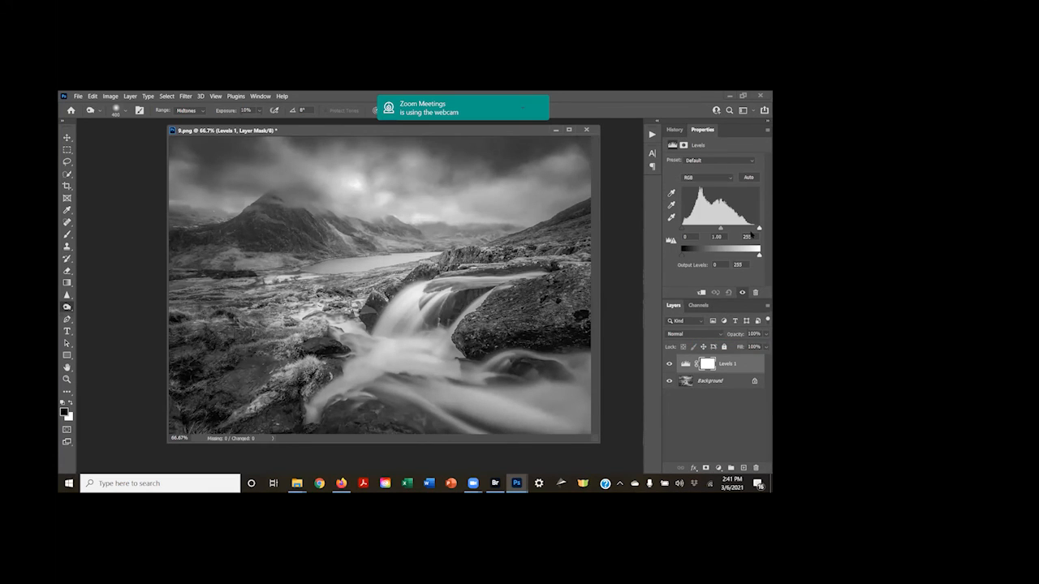
{"action": "left_click_drag", "start_coordinate": [760, 228], "coordinate": [757, 232]}
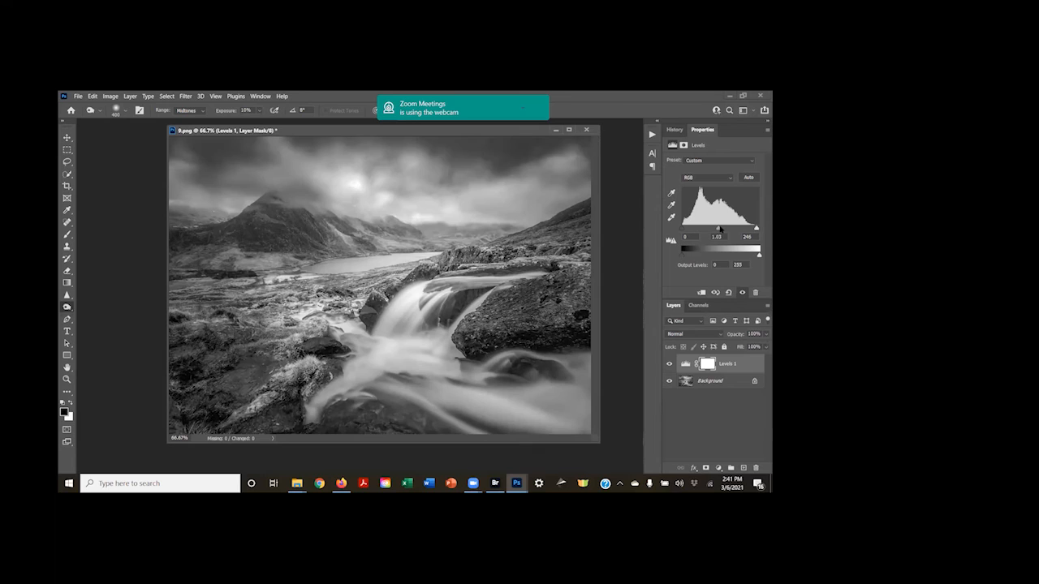
{"action": "left_click_drag", "start_coordinate": [717, 229], "coordinate": [722, 230]}
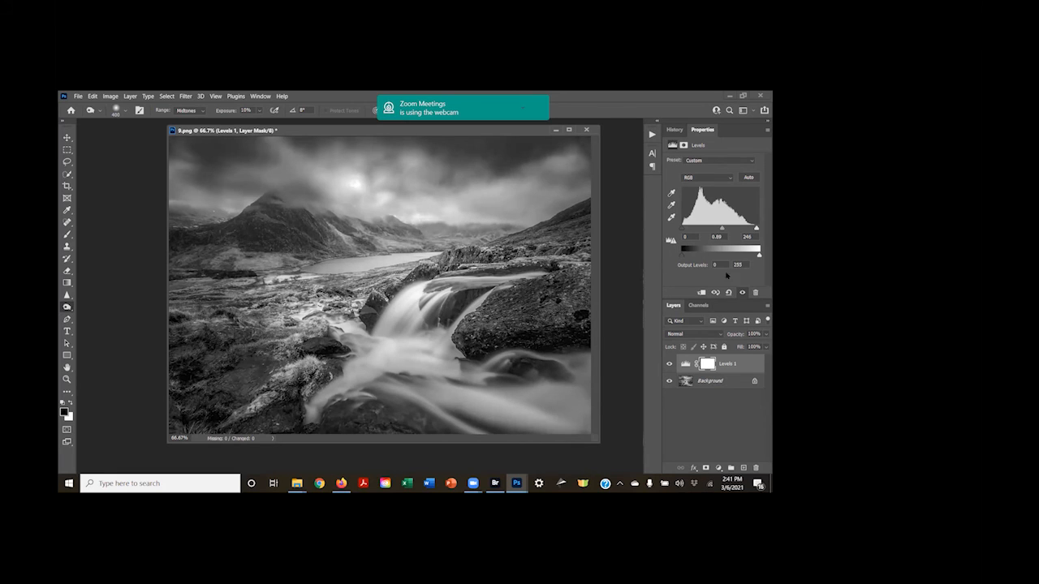
{"action": "left_click", "coordinate": [669, 364]}
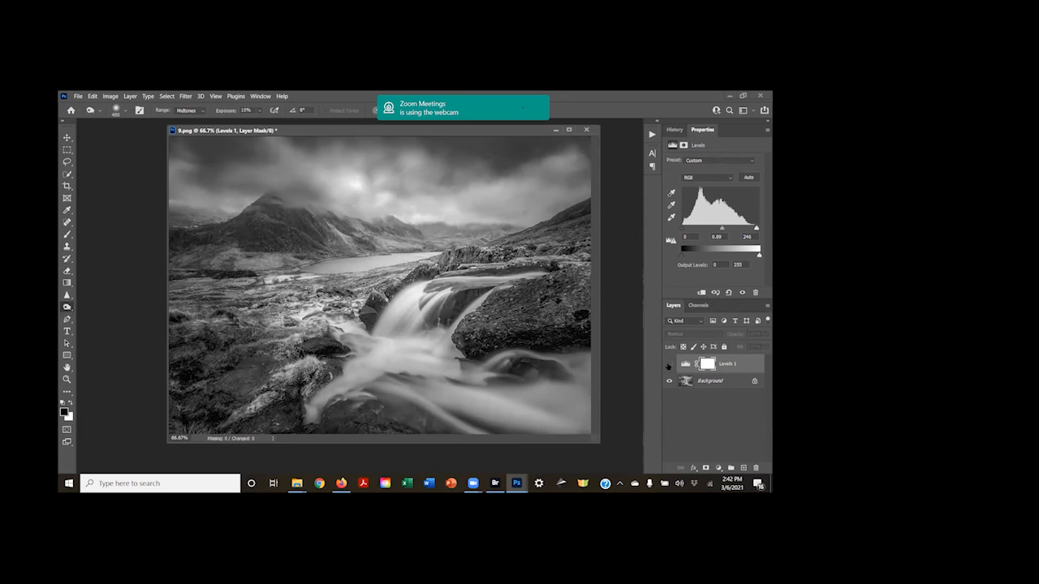
{"action": "left_click", "coordinate": [668, 364]}
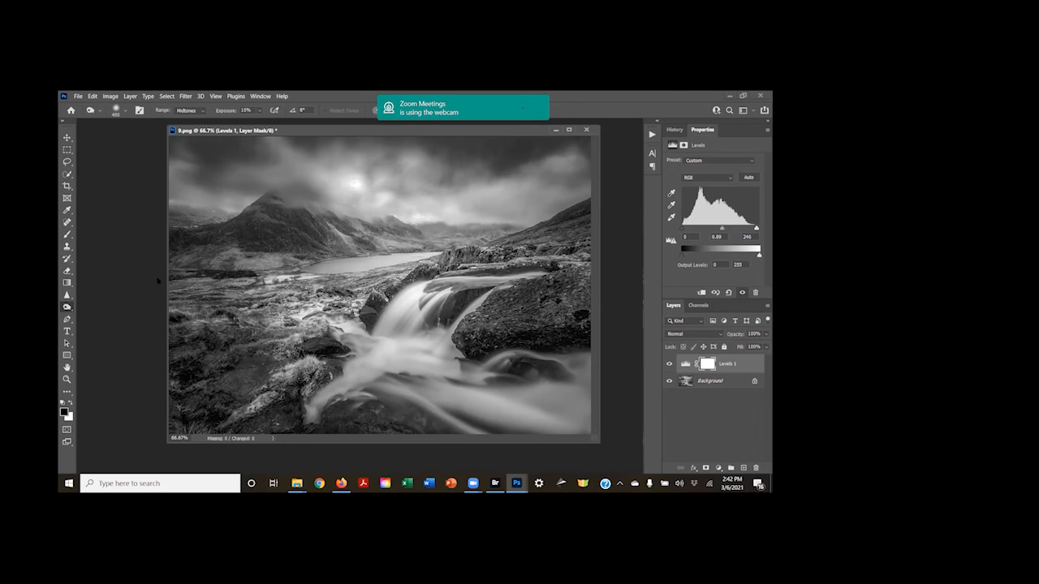
Save the layered photo as a Photoshop file named "9 jm 1".
{"action": "left_click", "coordinate": [78, 95]}
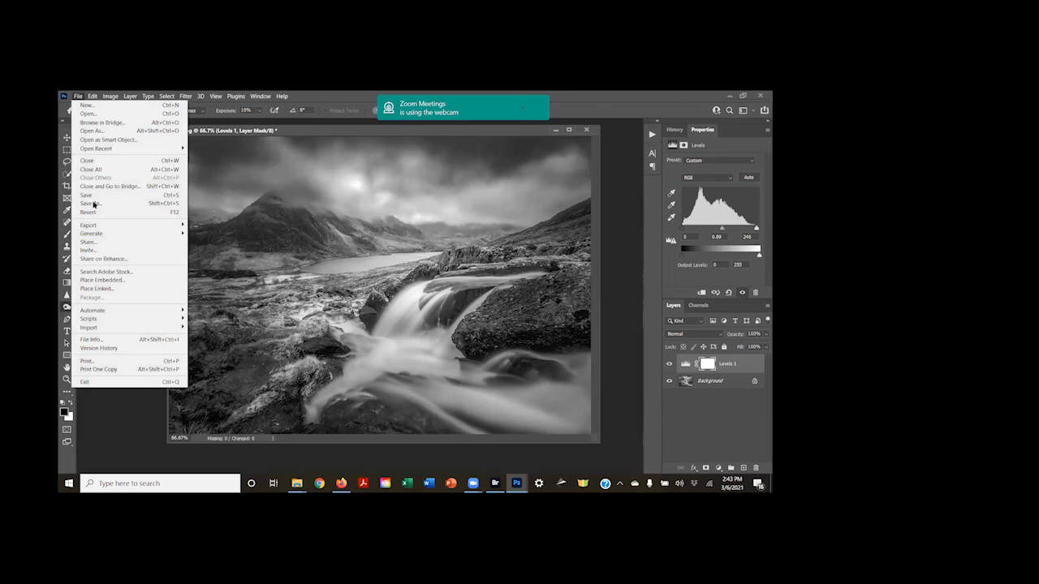
{"action": "left_click", "coordinate": [93, 204]}
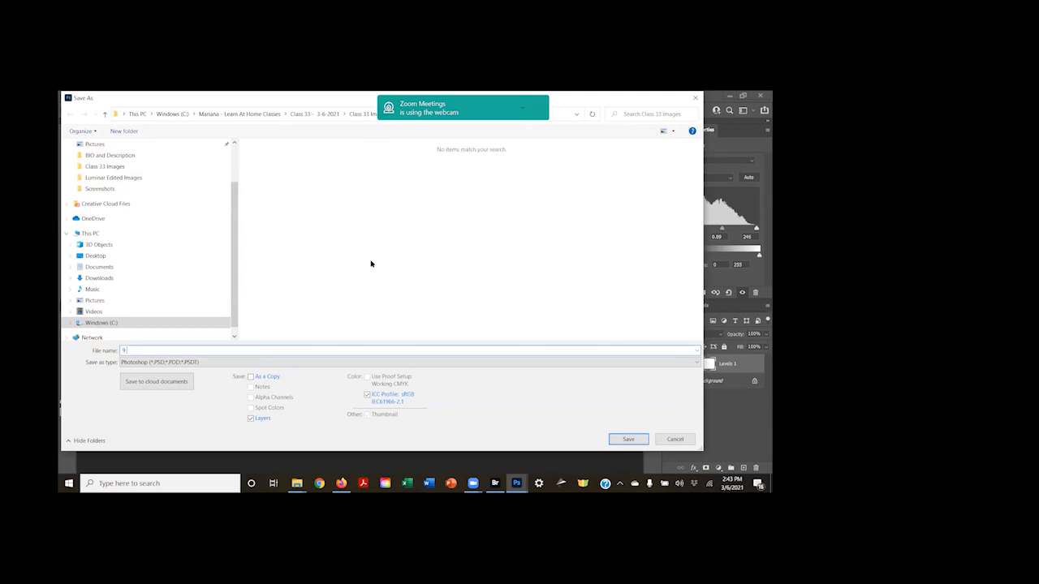
{"action": "type", "text": "9 jm 1"}
{"action": "key", "text": "Return"}
Resize the photo to 12.5 inches wide with the proportions unlinked, keeping the height at 8 inches.
{"action": "key", "text": "ctrl+alt+i"}
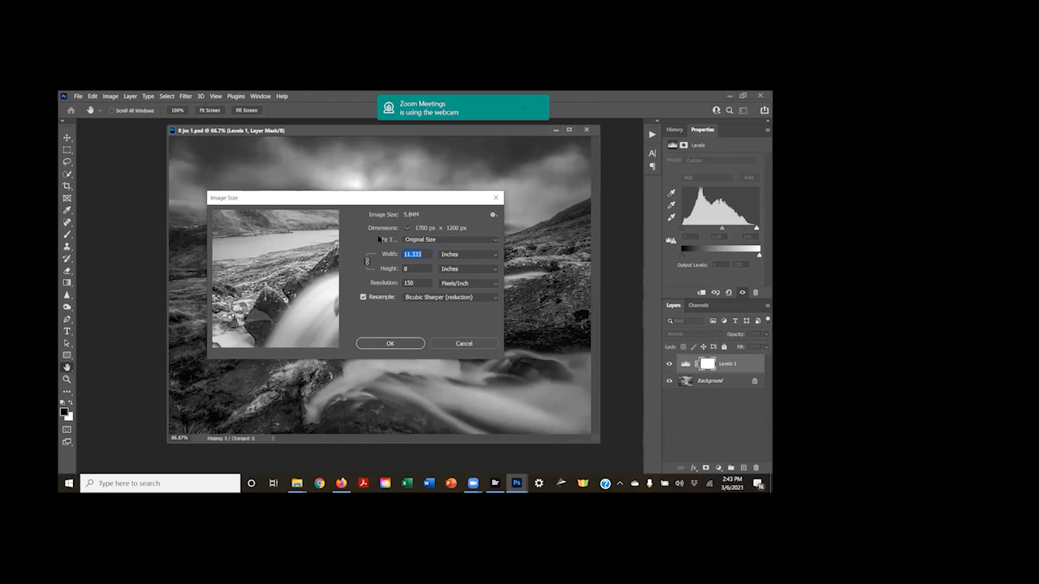
{"action": "type", "text": "1"}
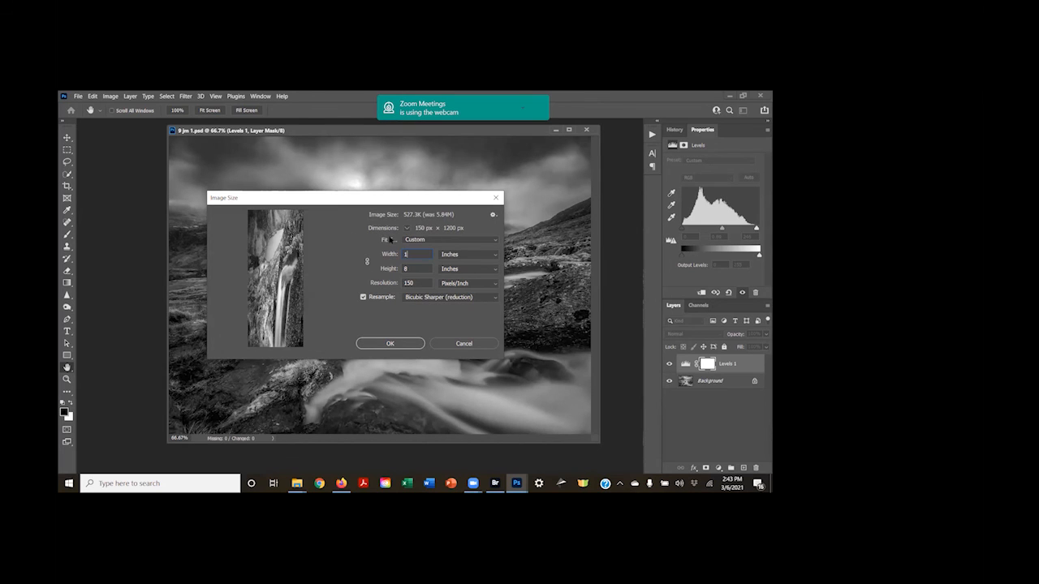
{"action": "type", "text": "2.5"}
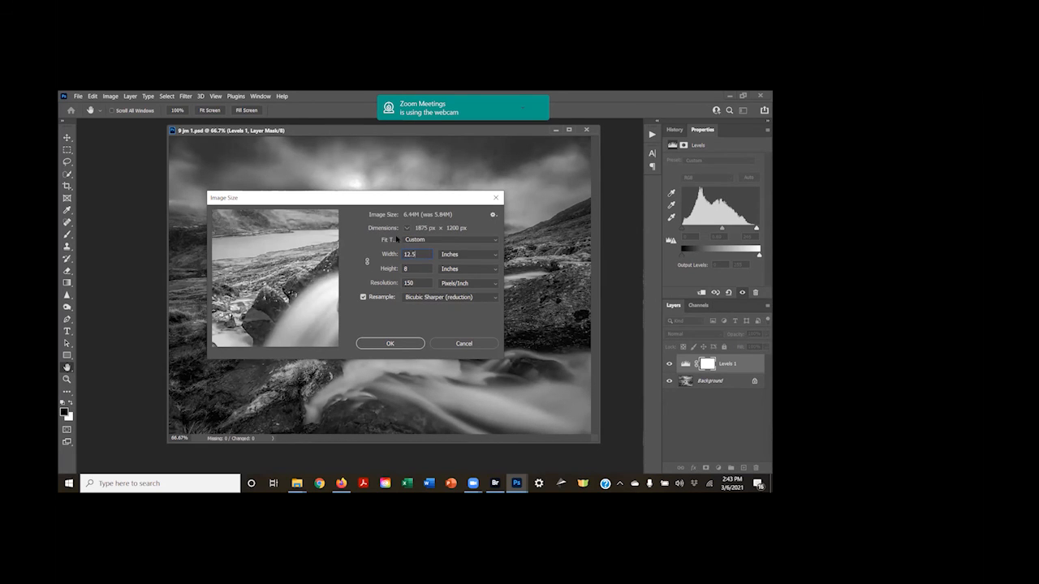
{"action": "left_click", "coordinate": [404, 345]}
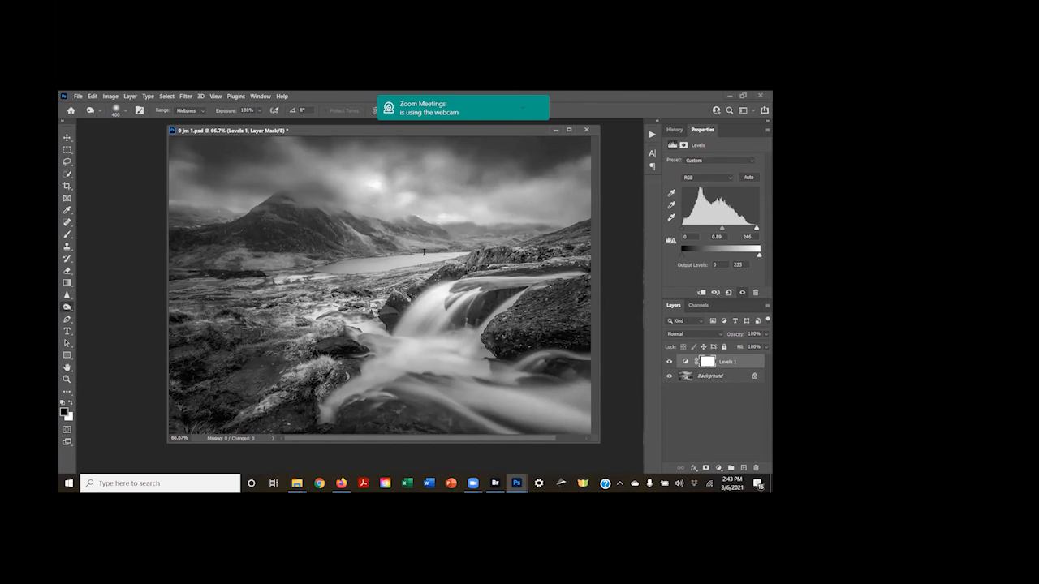
Stretch the photo to a width of 13 inches in Image Size, independently of its 8-inch height.
{"action": "key", "text": "ctrl+minus"}
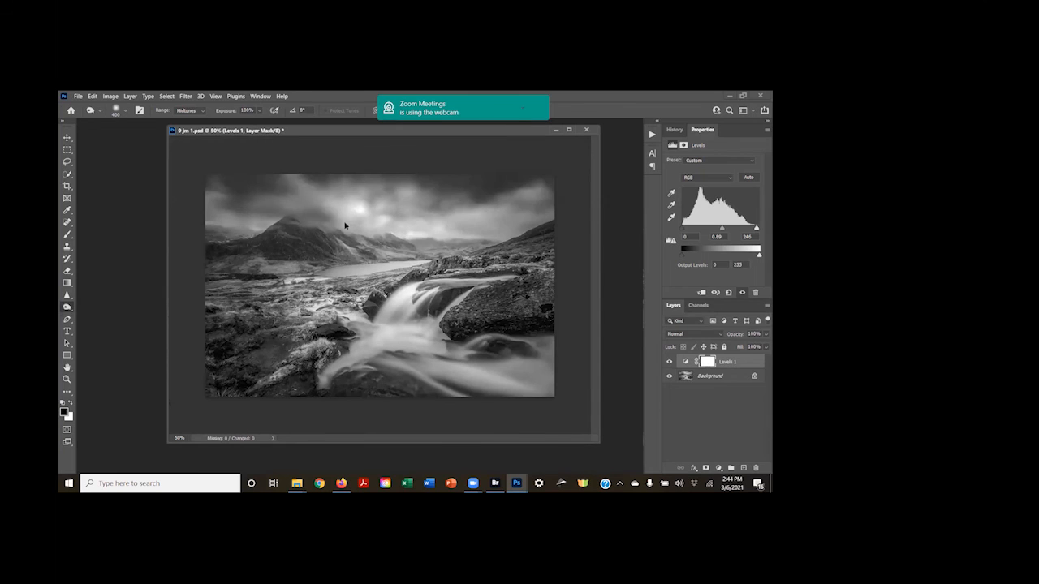
{"action": "key", "text": "ctrl+alt+i"}
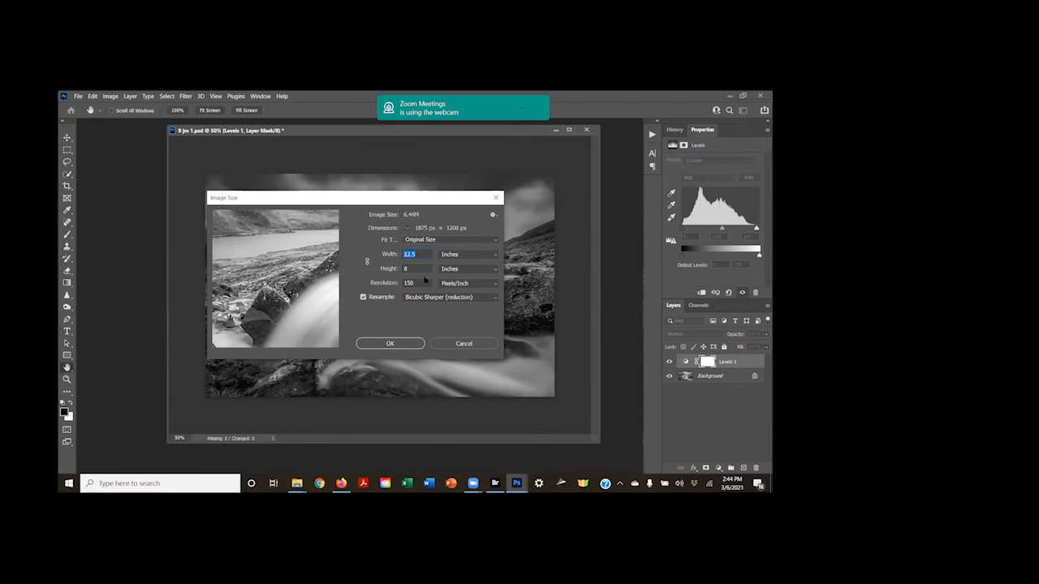
{"action": "type", "text": "1"}
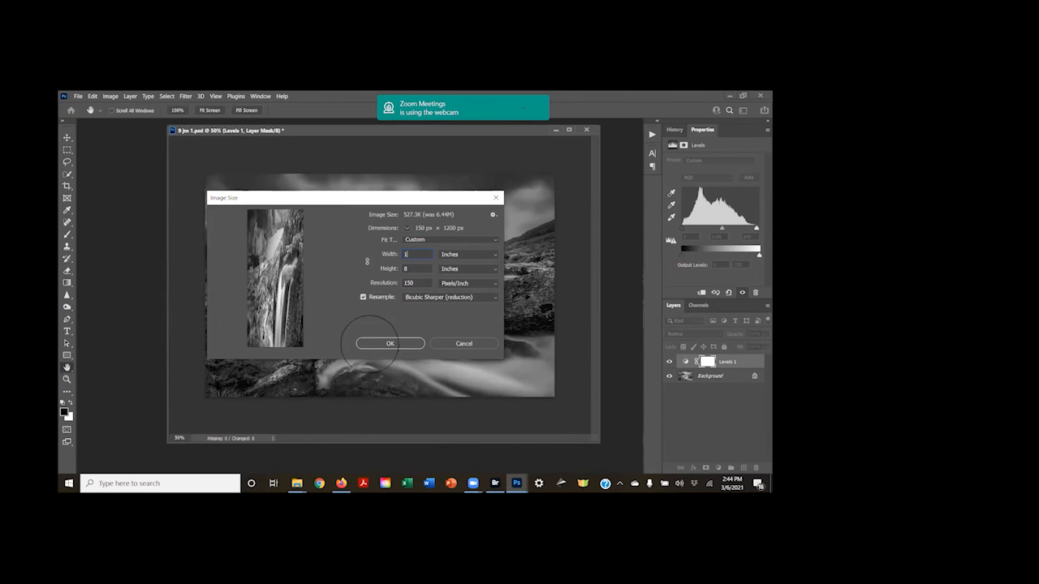
{"action": "type", "text": "3"}
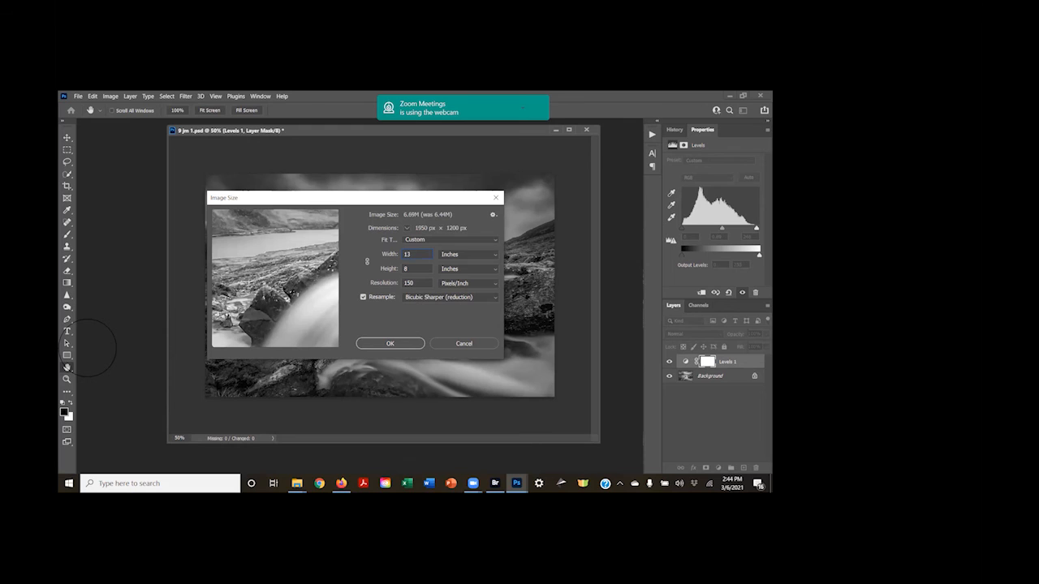
{"action": "key", "text": "Return"}
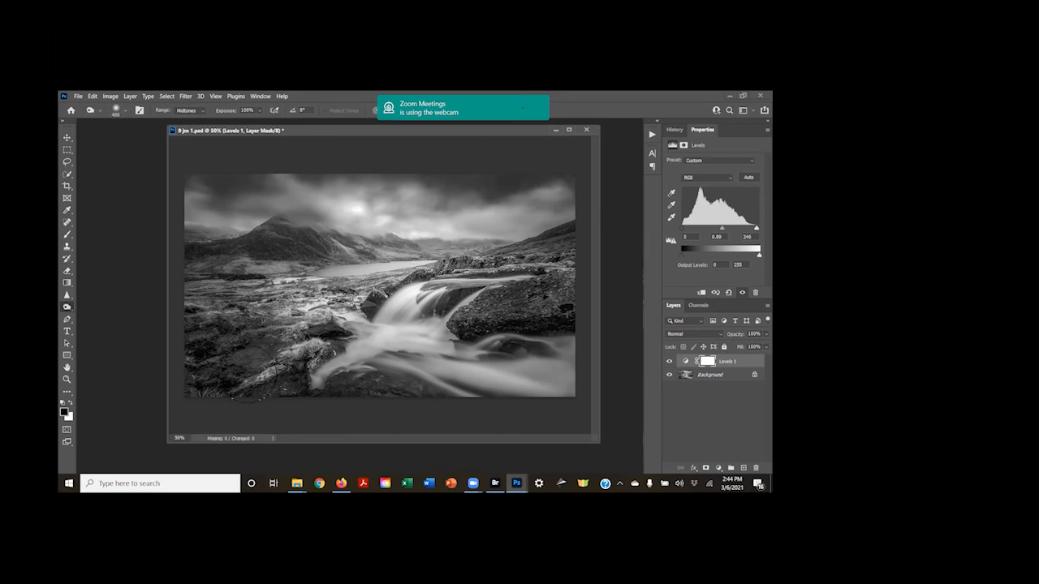
Switch to the Dodge tool, reduce its brush to 125 px, and make the Background layer active.
{"action": "key", "text": "shift+o"}
{"action": "key", "text": "bracketleft"}
{"action": "key", "text": "bracketleft"}
{"action": "key", "text": "bracketleft"}
{"action": "key", "text": "bracketleft"}
{"action": "key", "text": "bracketleft"}
{"action": "left_click", "coordinate": [710, 375]}
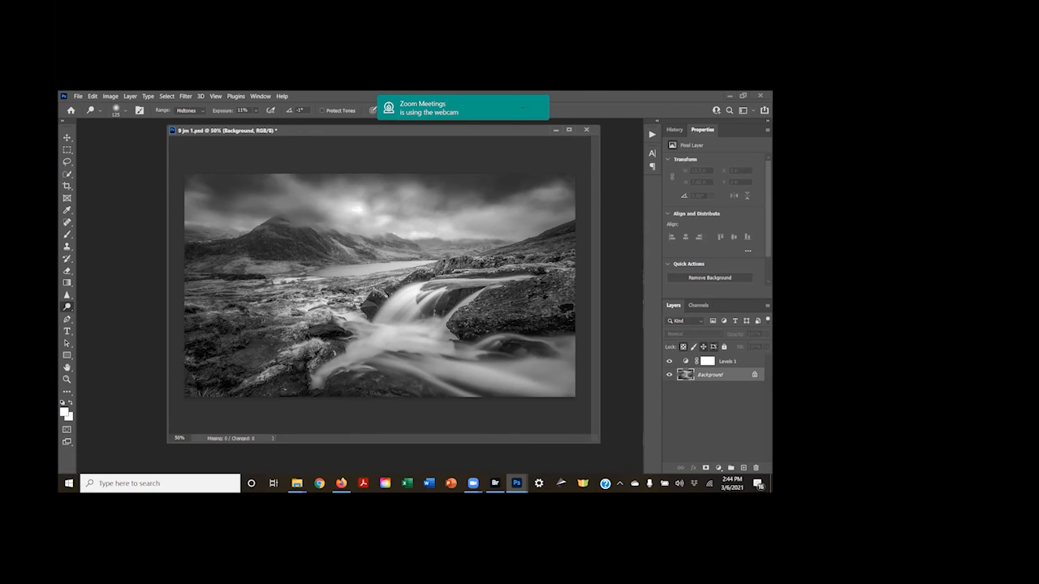